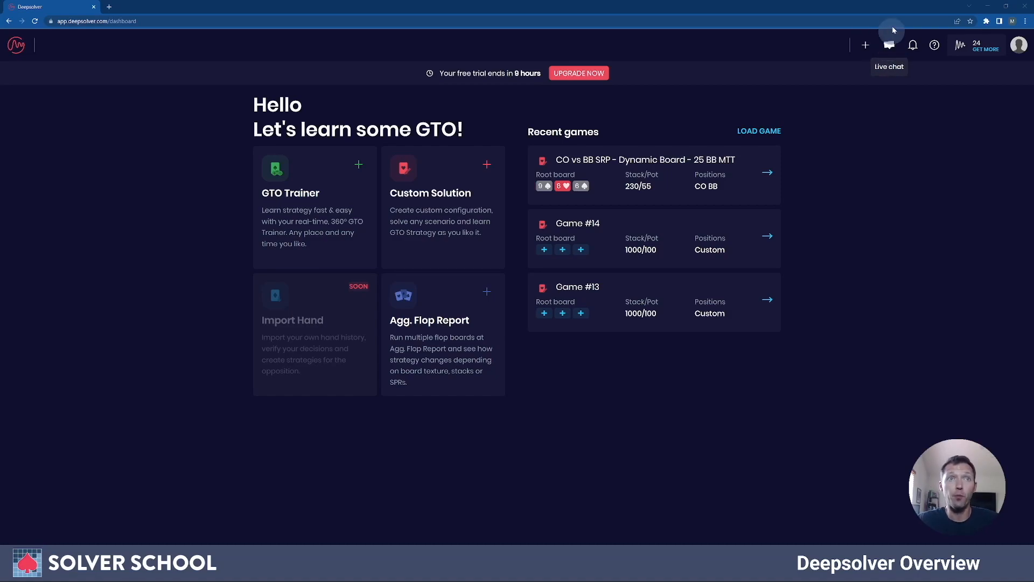
# Step: Look through the notifications, the help resources and the tutorial video library
pyautogui.click(913, 44)
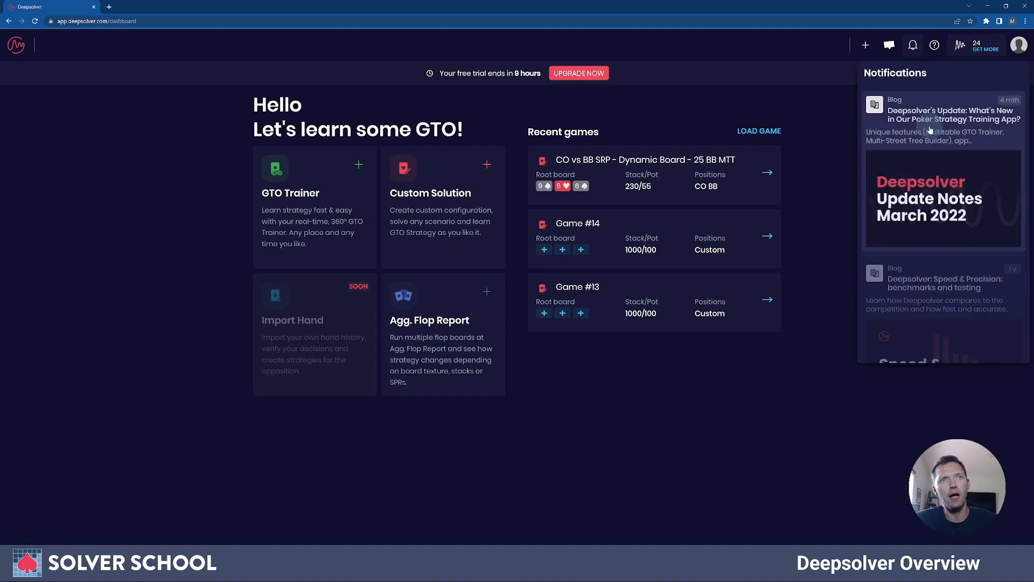
pyautogui.click(822, 220)
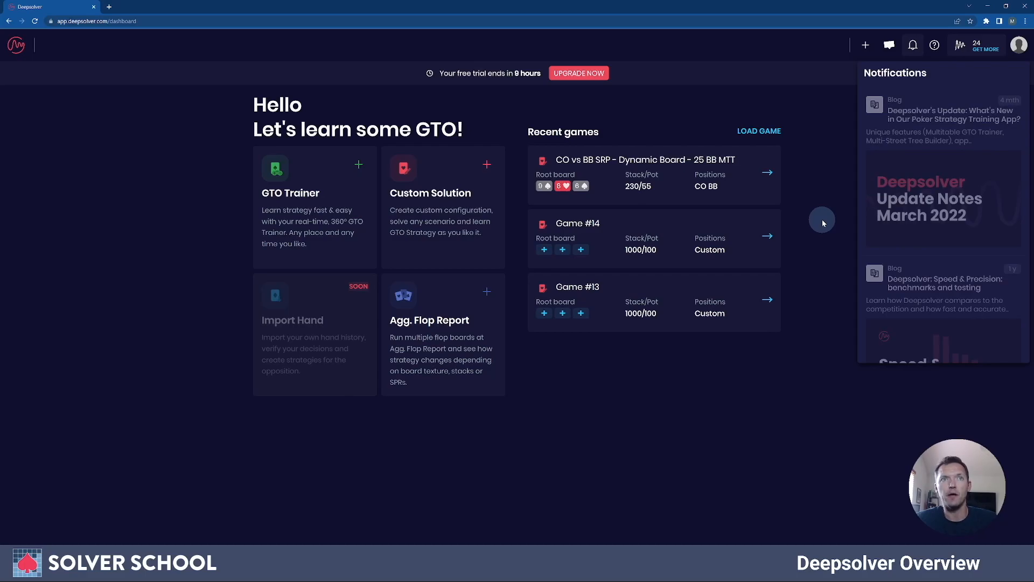
pyautogui.click(934, 45)
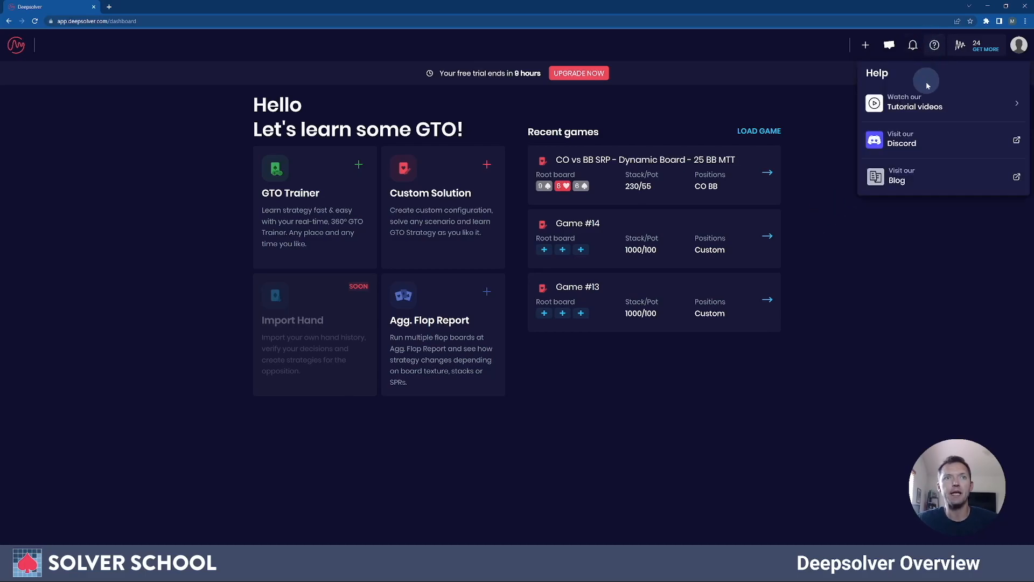
pyautogui.click(932, 106)
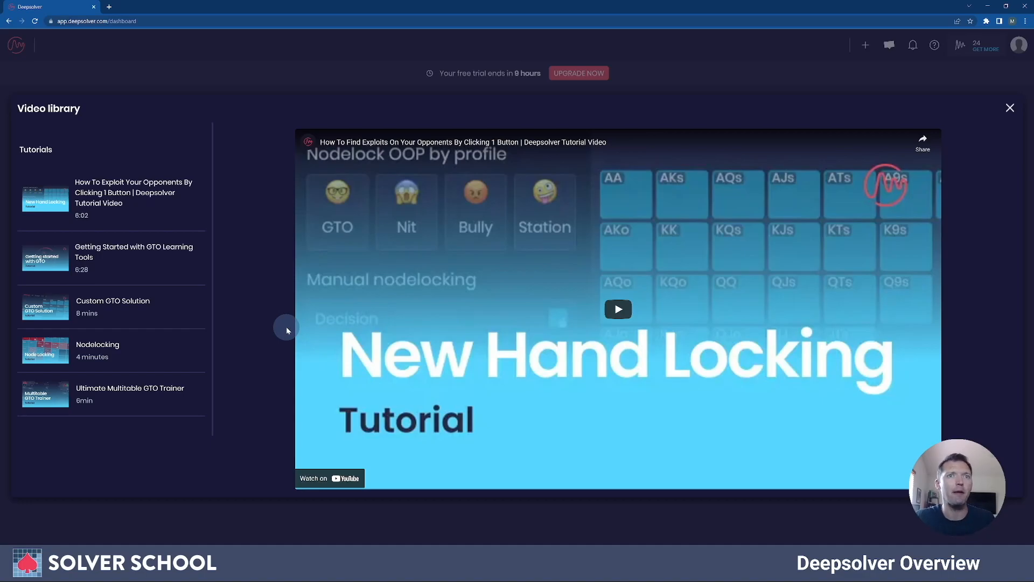
pyautogui.click(1010, 108)
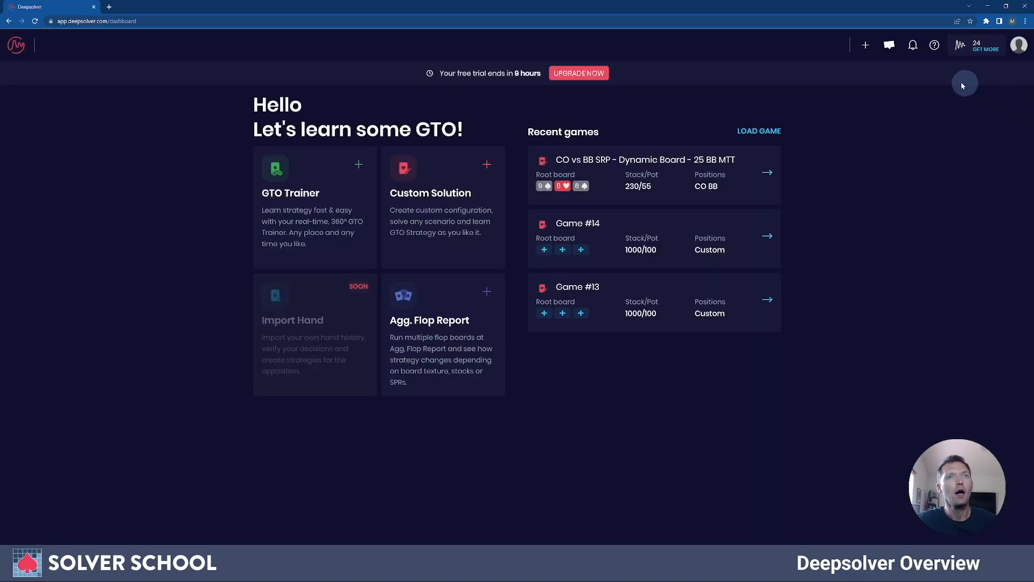
pyautogui.click(935, 45)
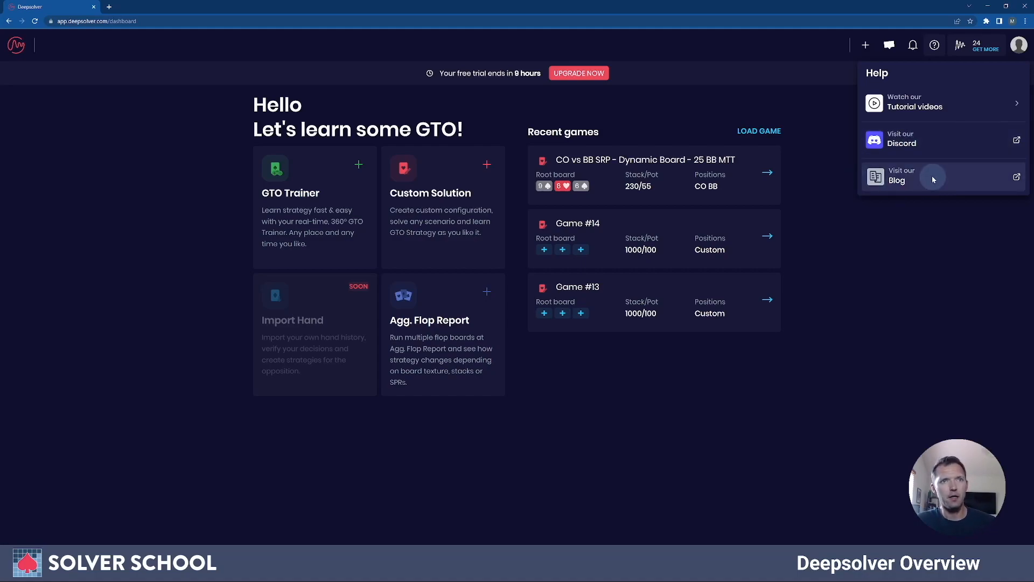
pyautogui.click(923, 222)
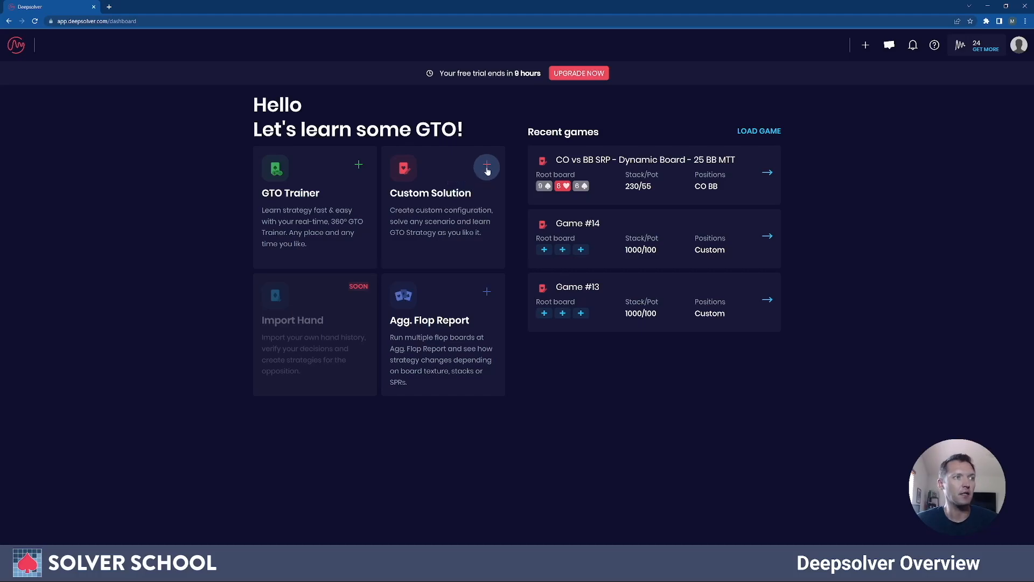
# Step: Create a new custom solution and rename the game "40BB - MTT - BB 3b vs CO open"
pyautogui.click(487, 171)
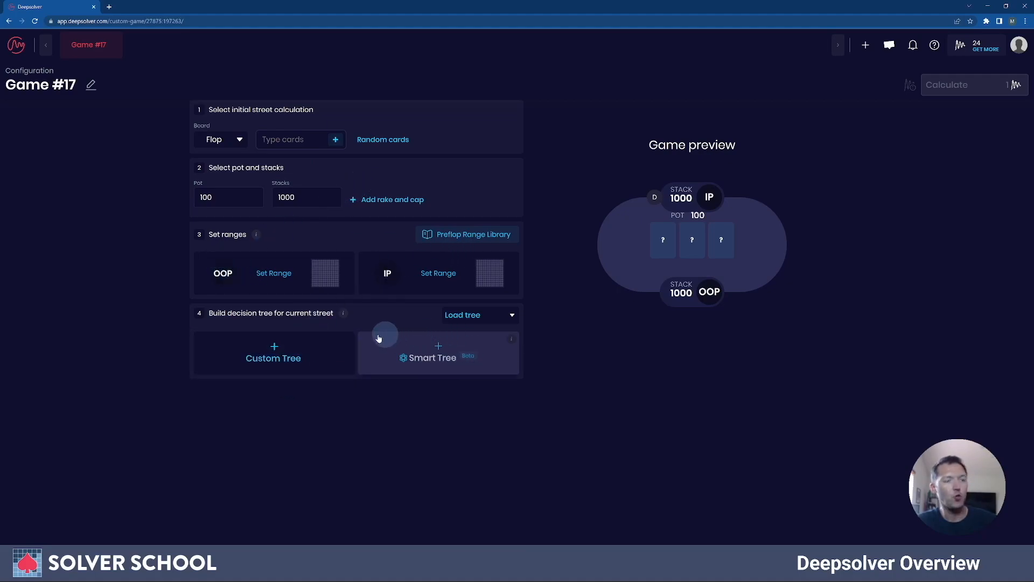
pyautogui.click(86, 87)
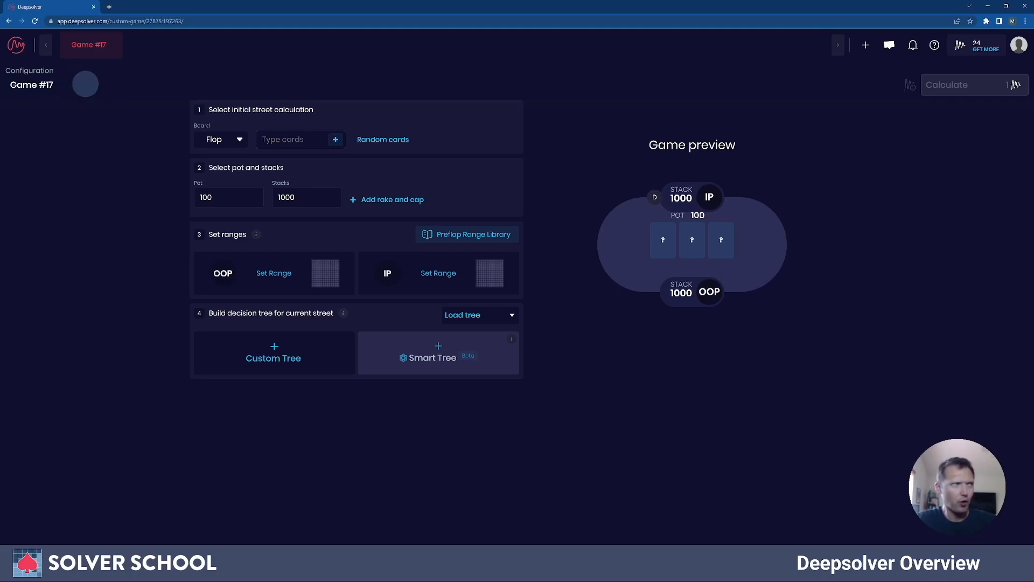
pyautogui.tripleClick(67, 84)
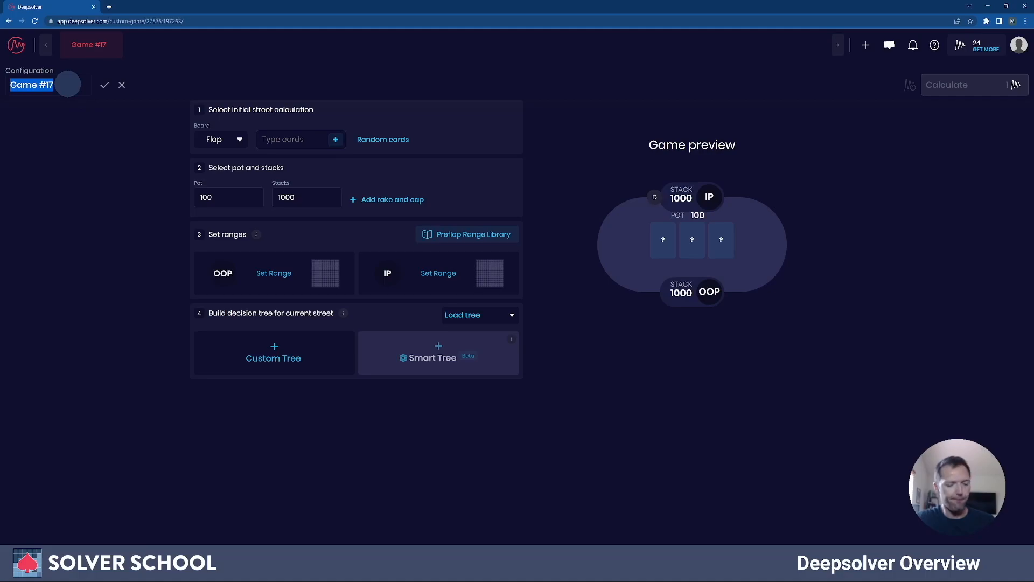
pyautogui.write('40BB - MTT - ')
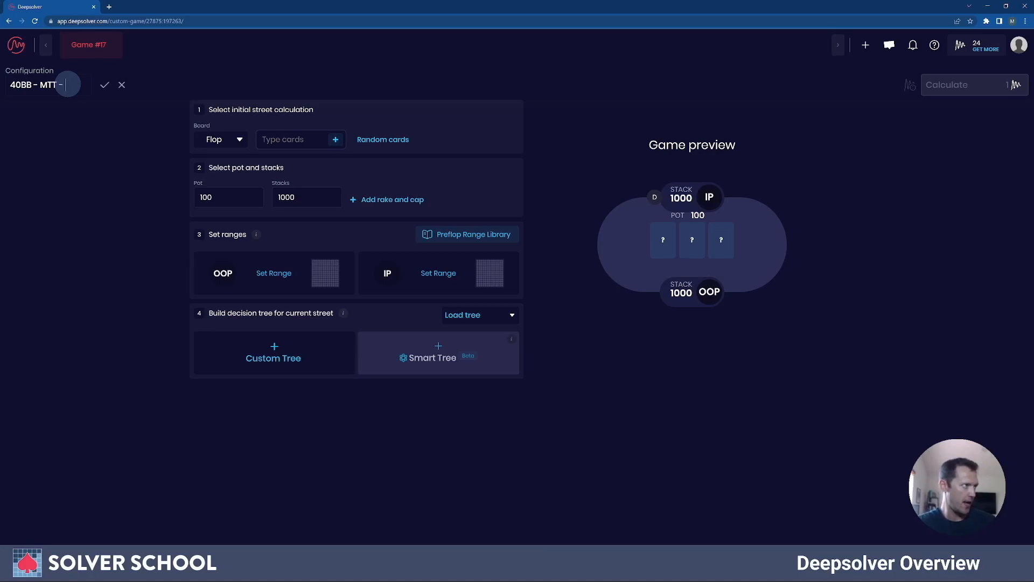
pyautogui.write('BB')
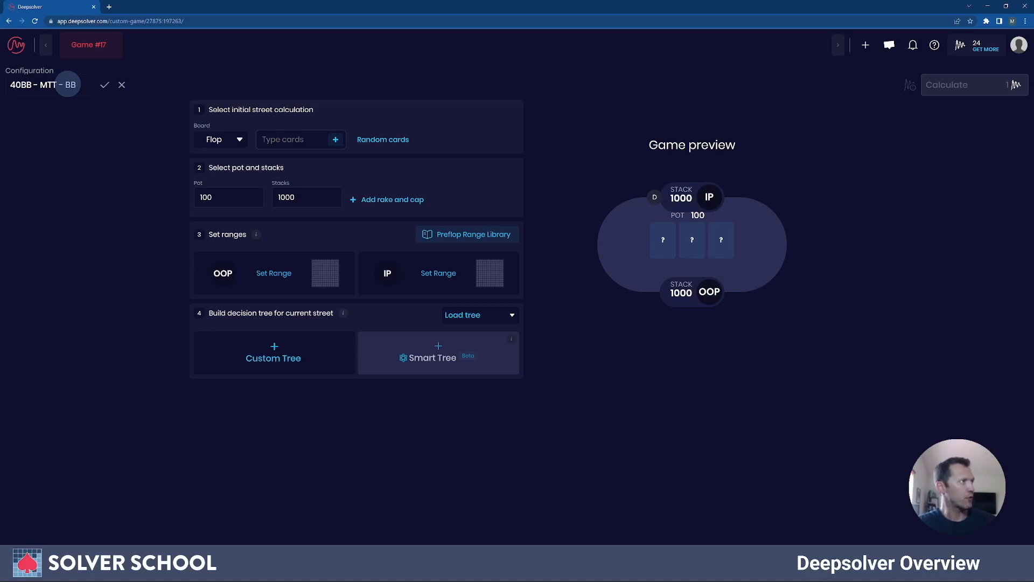
pyautogui.write(' 3b vs')
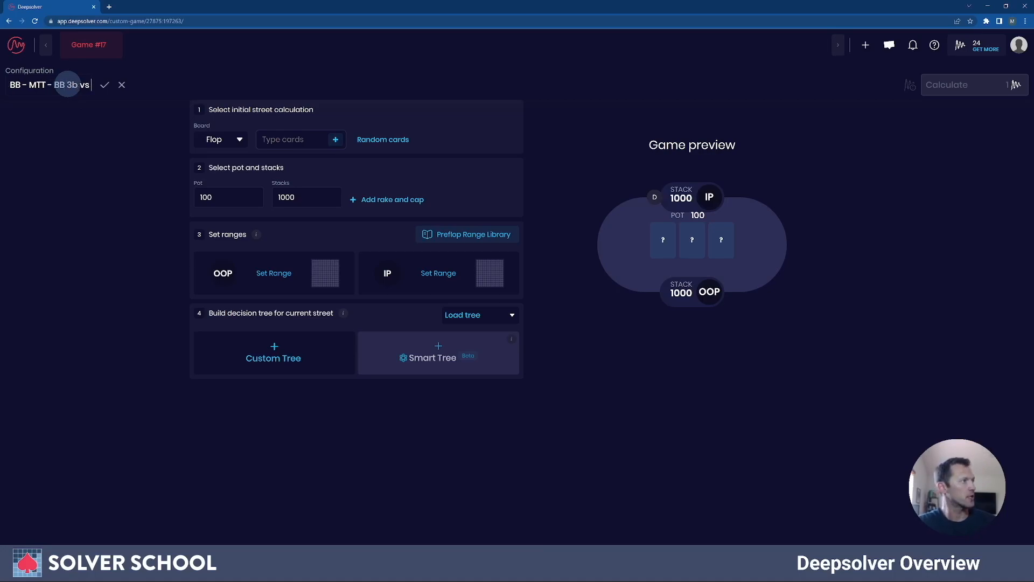
pyautogui.write(' CO open')
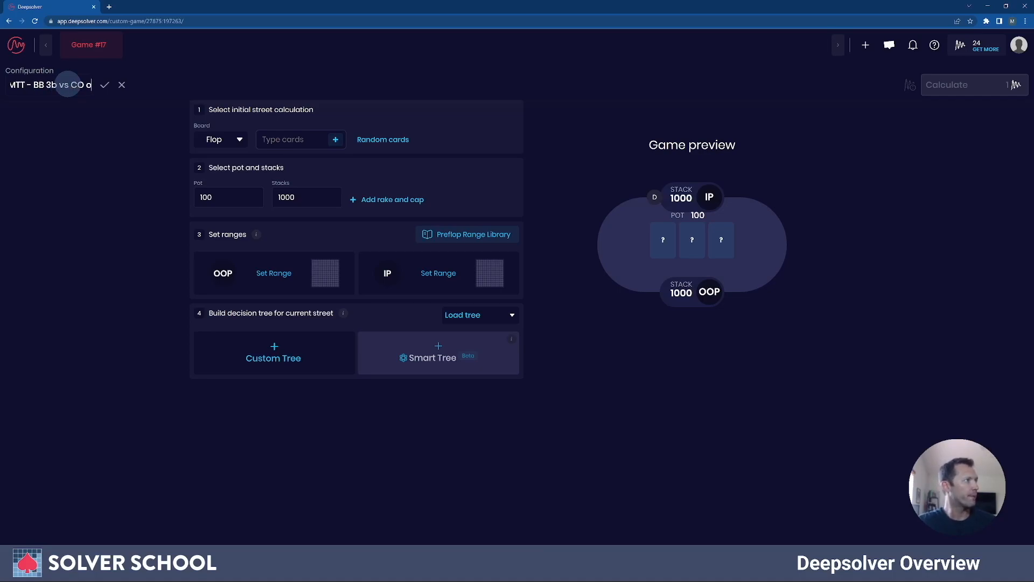
pyautogui.press('Return')
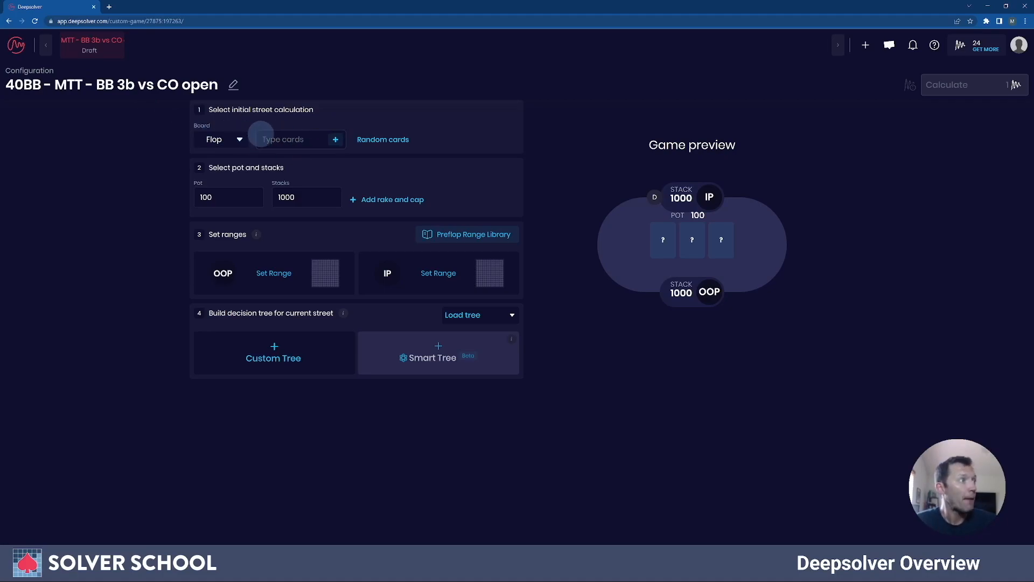
# Step: Choose Flop as the initial street for the calculation
pyautogui.click(305, 138)
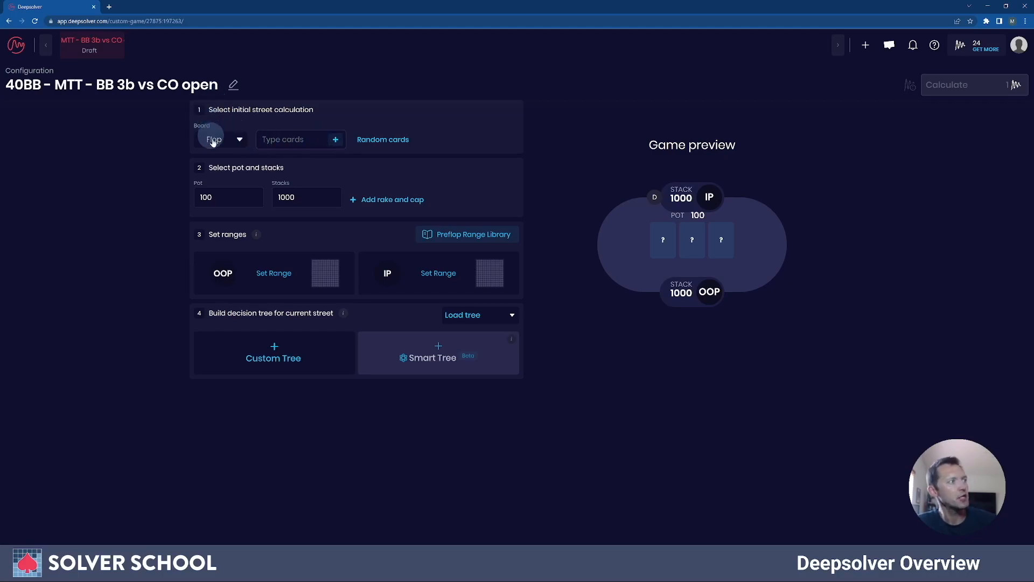
pyautogui.click(242, 139)
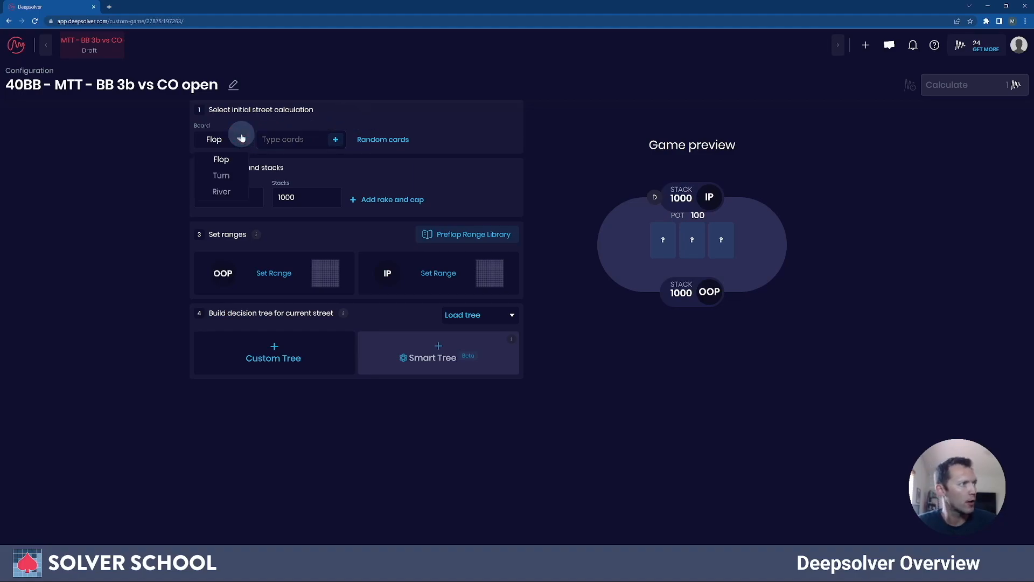
pyautogui.click(220, 160)
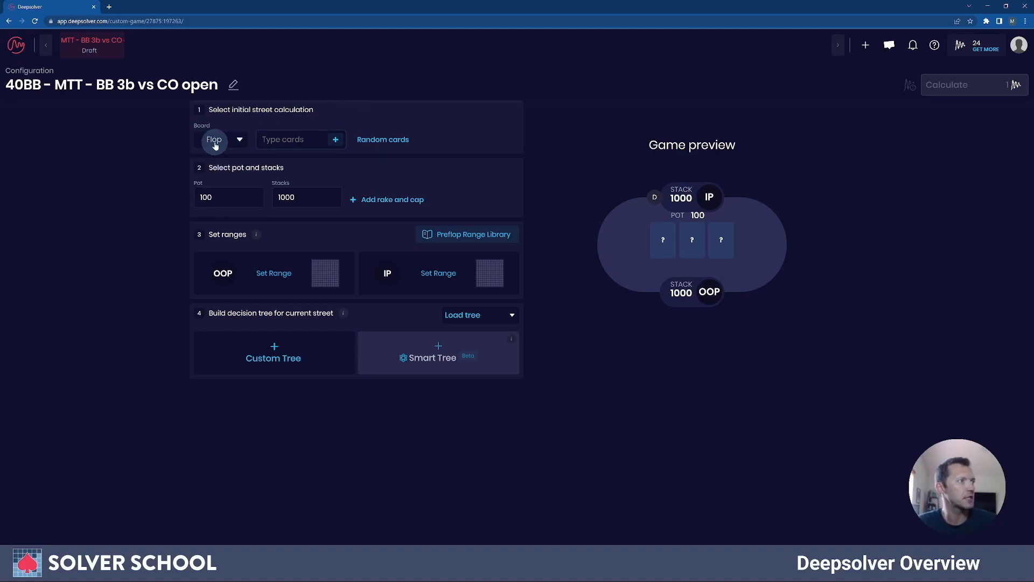
# Step: Fill the flop board with random cards, redrawing them several times
pyautogui.click(365, 140)
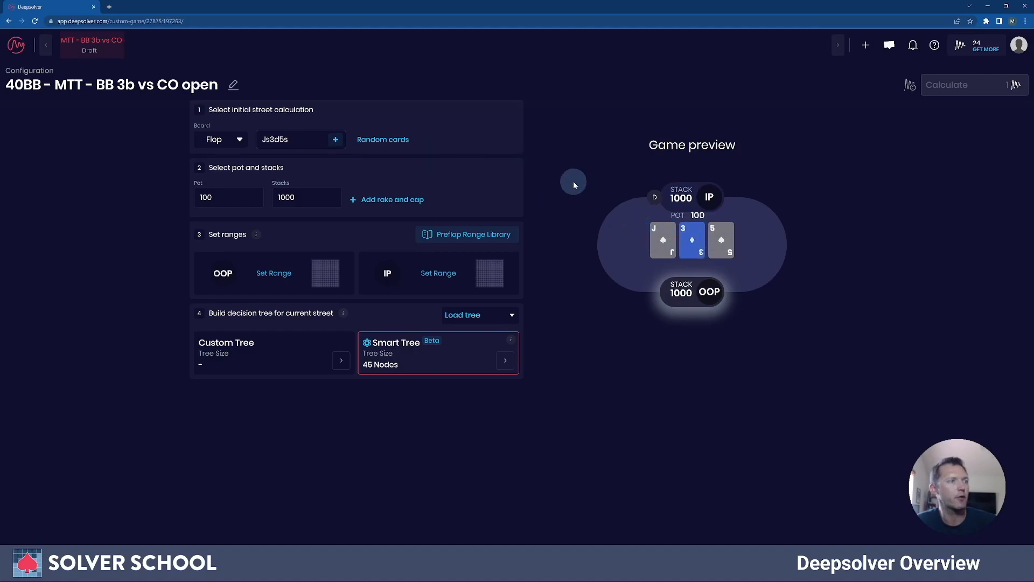
pyautogui.click(399, 145)
pyautogui.click(399, 144)
pyautogui.click(399, 145)
pyautogui.click(399, 145)
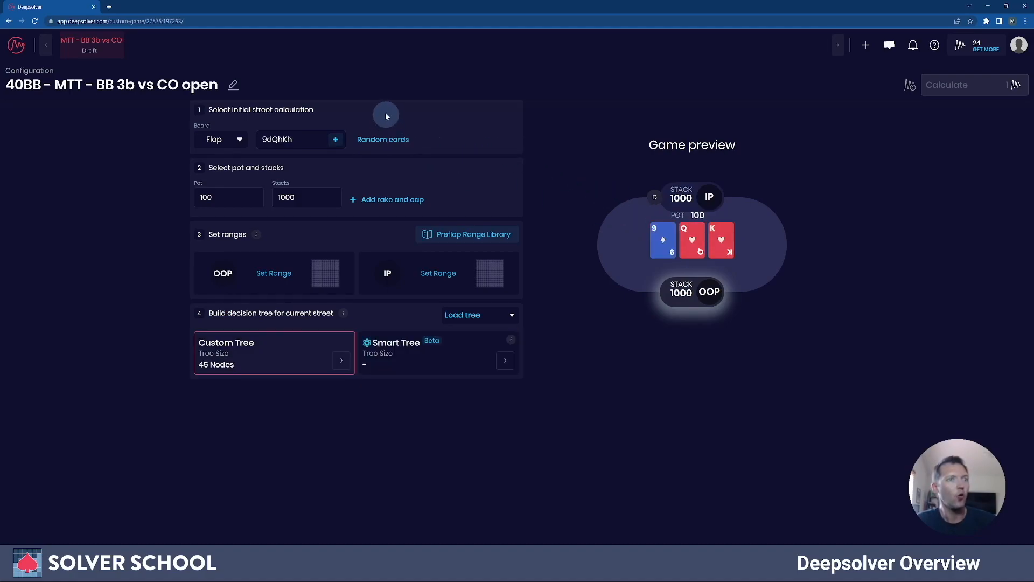
# Step: Set the flop board to nine of spades, eight of hearts and six of spades (9s8h6s)
pyautogui.click(333, 141)
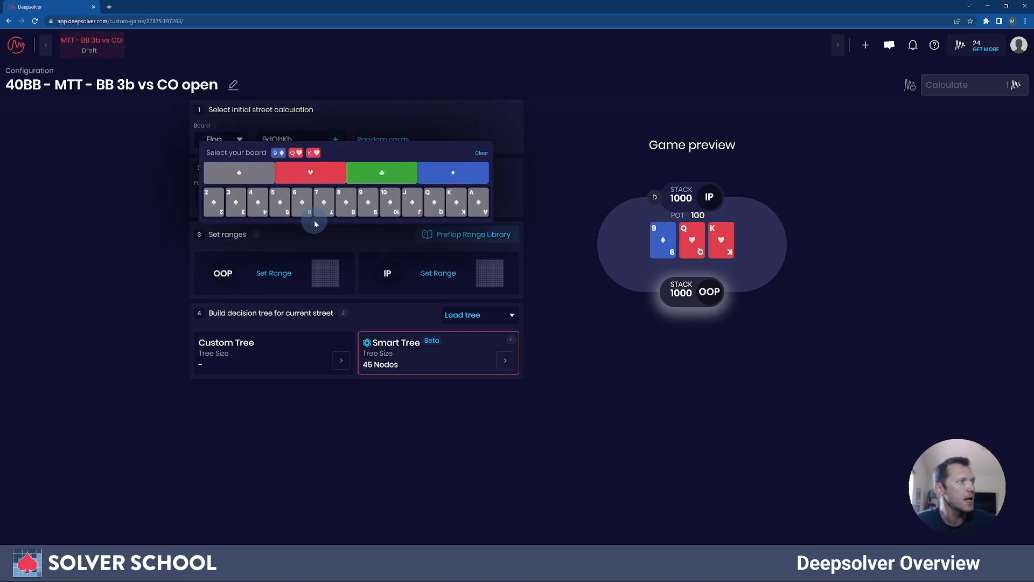
pyautogui.click(368, 201)
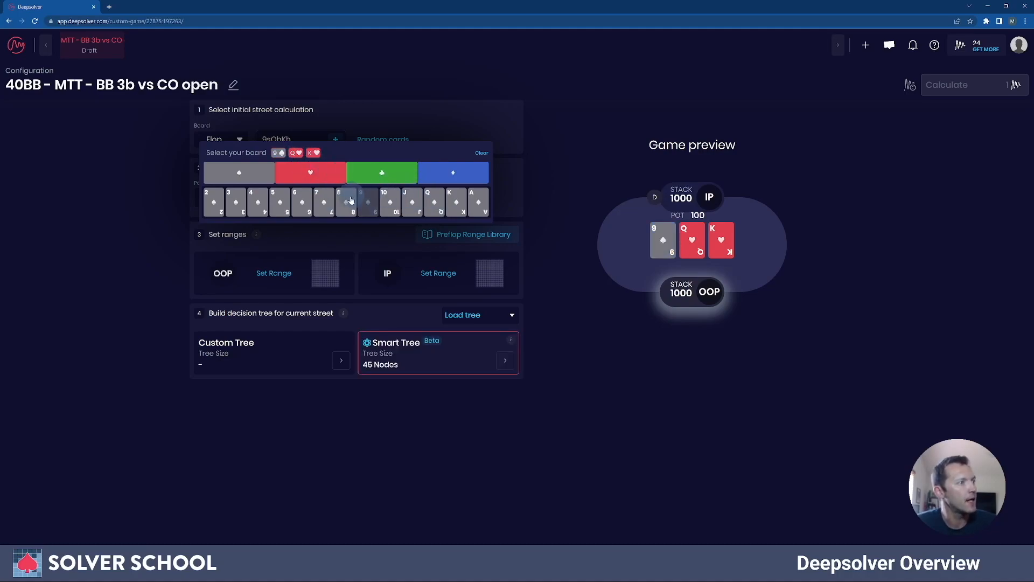
pyautogui.click(329, 180)
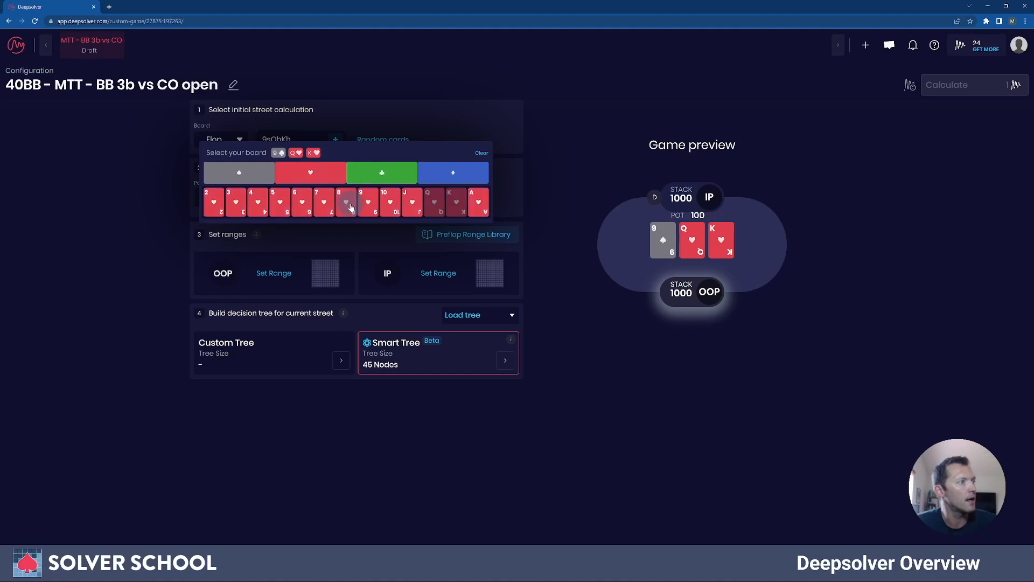
pyautogui.click(300, 153)
pyautogui.click(346, 201)
pyautogui.click(316, 153)
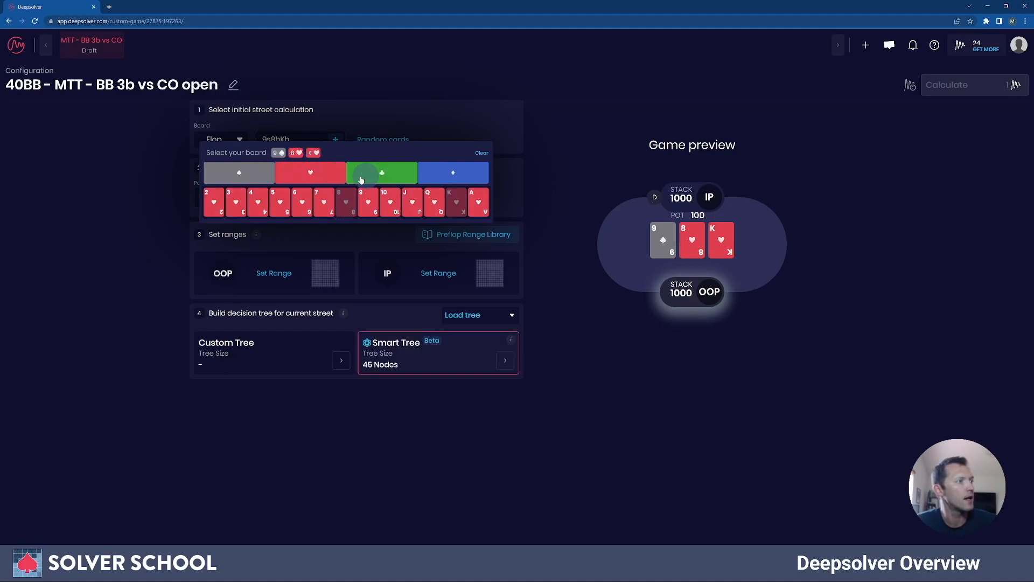
pyautogui.click(262, 170)
pyautogui.click(302, 202)
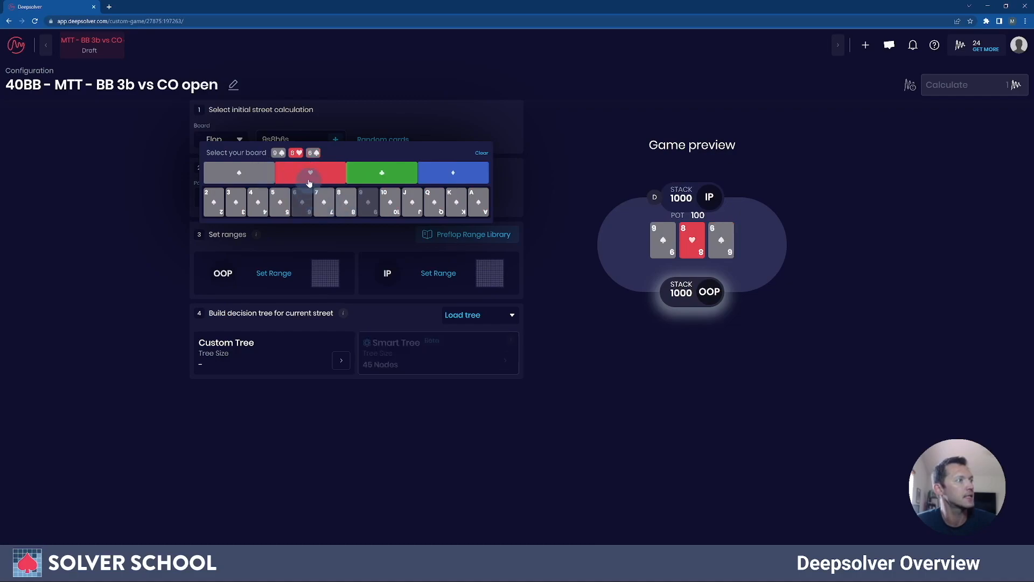
pyautogui.click(317, 162)
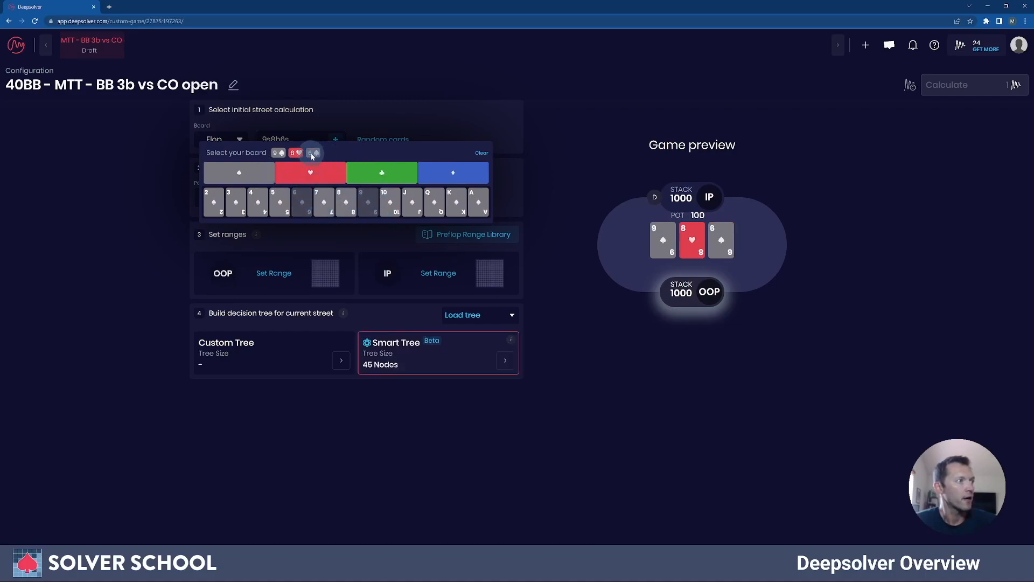
pyautogui.click(506, 203)
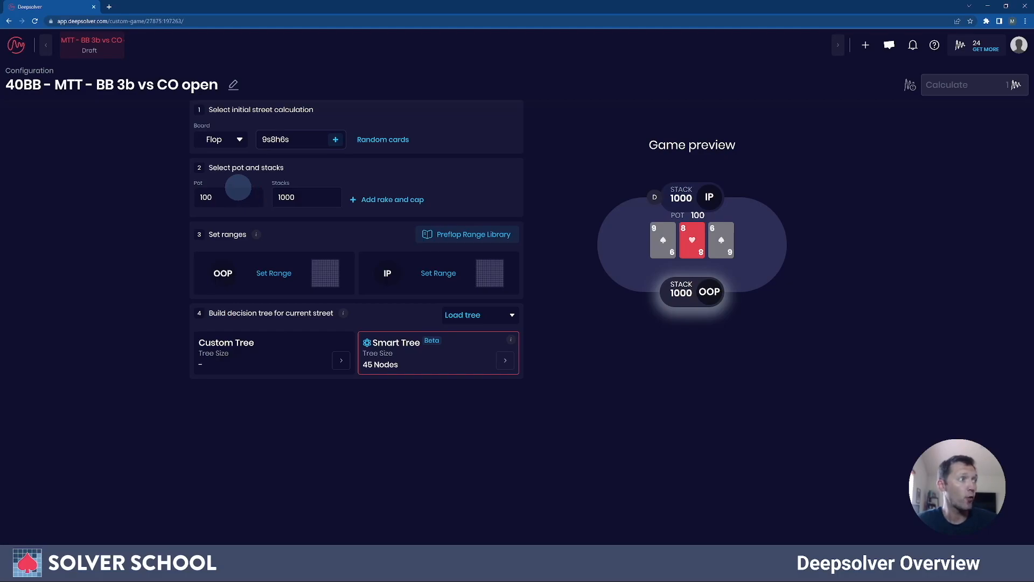
# Step: Set the pot to 175 and the stacks to 320
pyautogui.click(240, 200)
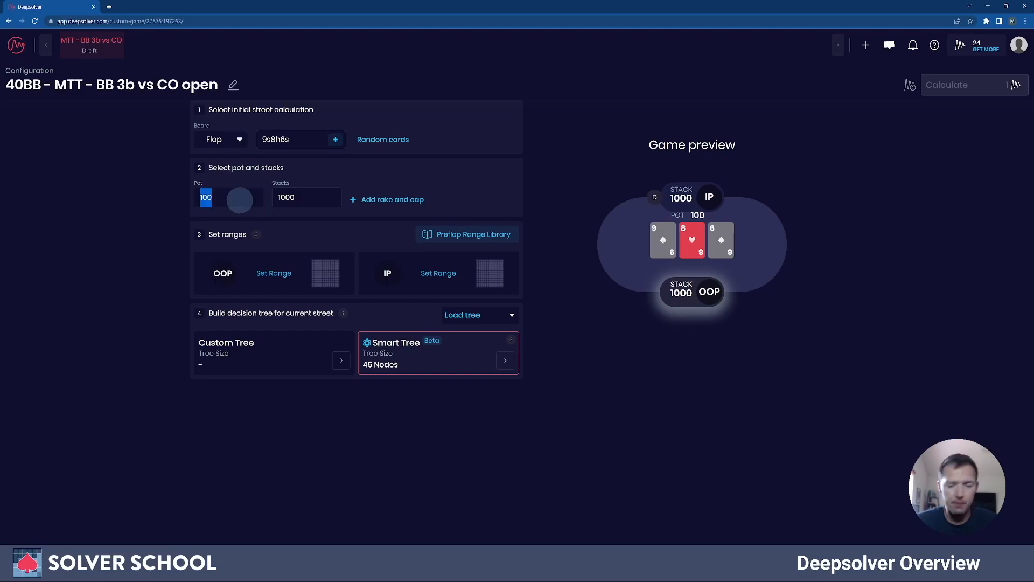
pyautogui.write('17')
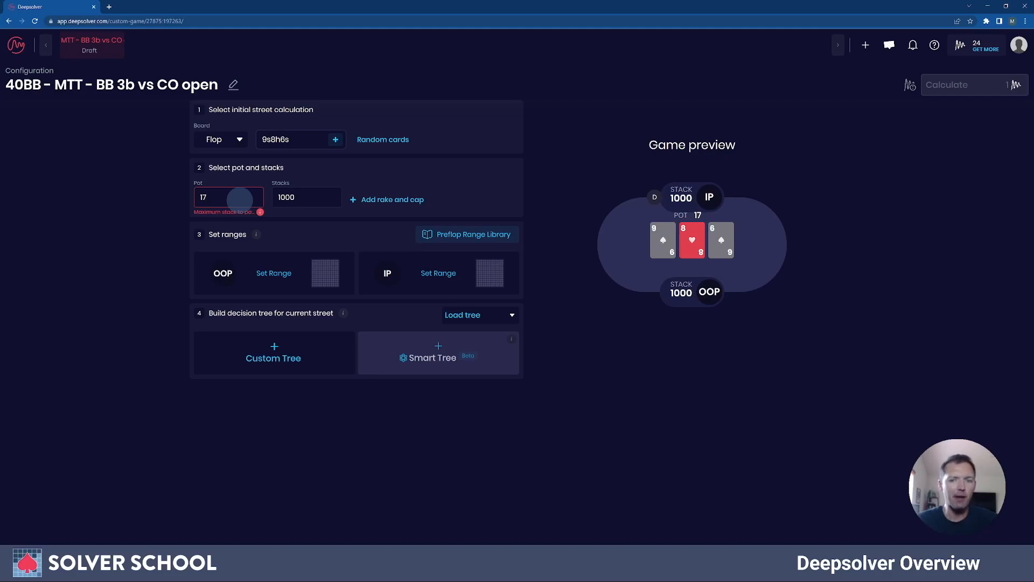
pyautogui.write('5')
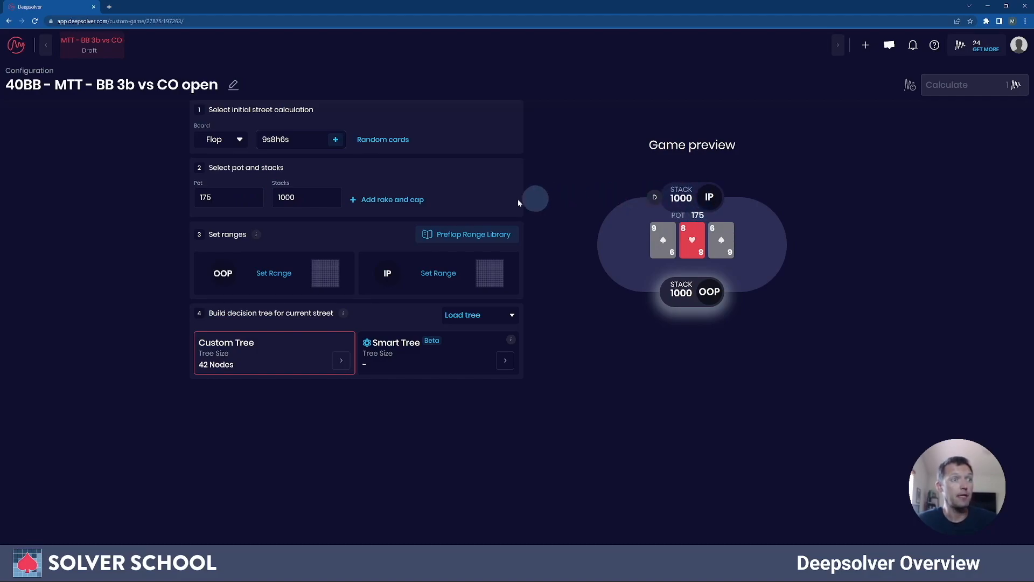
pyautogui.doubleClick(315, 198)
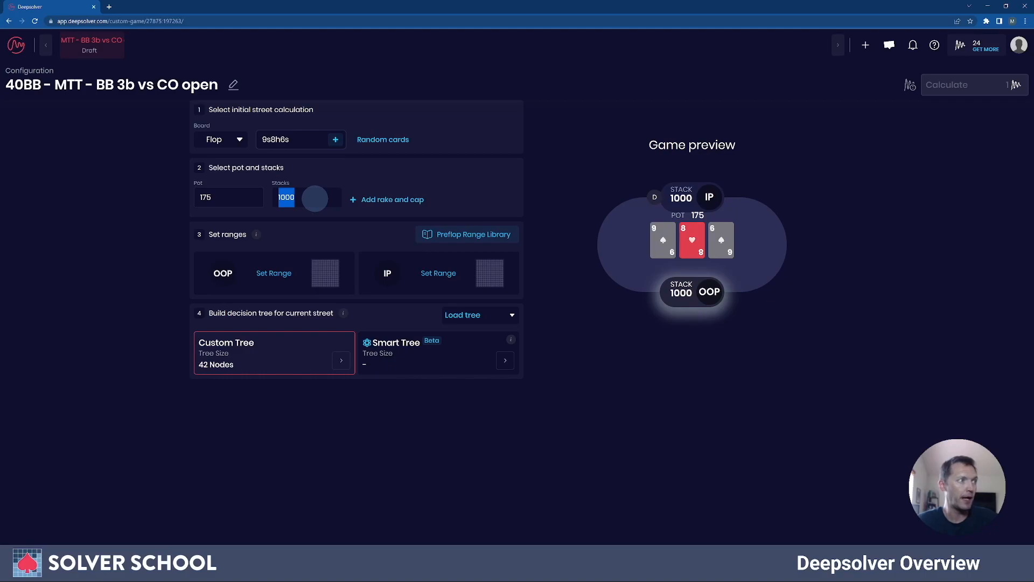
pyautogui.write('320')
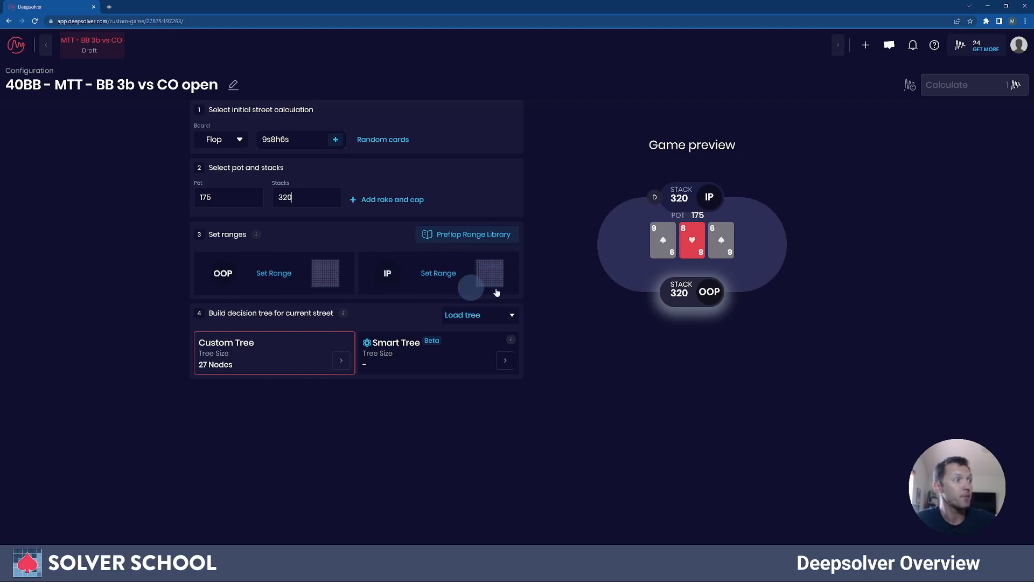
# Step: Build the OOP range from the syntax AA-KK and add the block of KTs, K9s, QTs, Q9s, JTs, J9s, TT and T9s
pyautogui.click(327, 275)
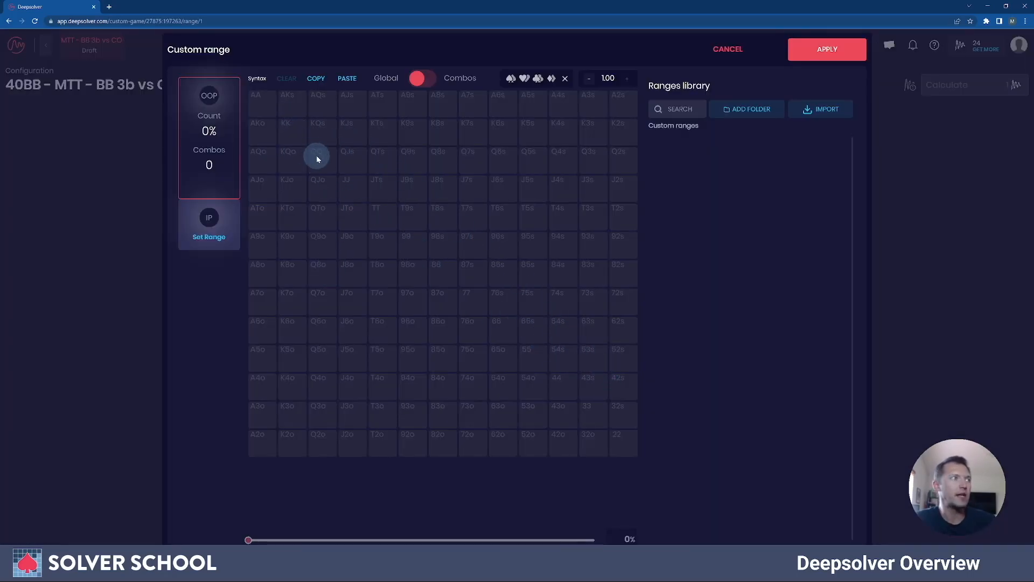
pyautogui.click(347, 80)
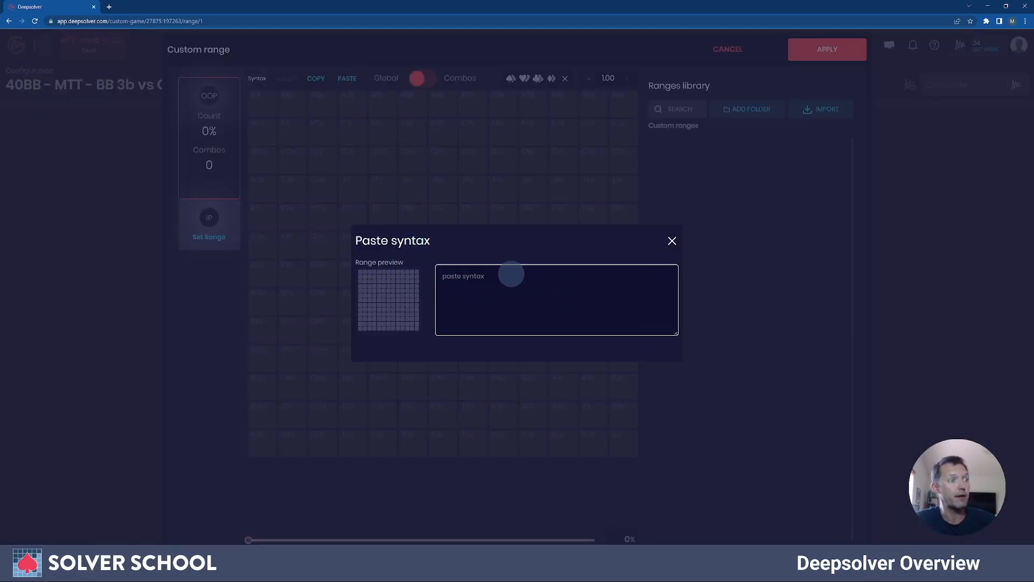
pyautogui.write('AA-KK')
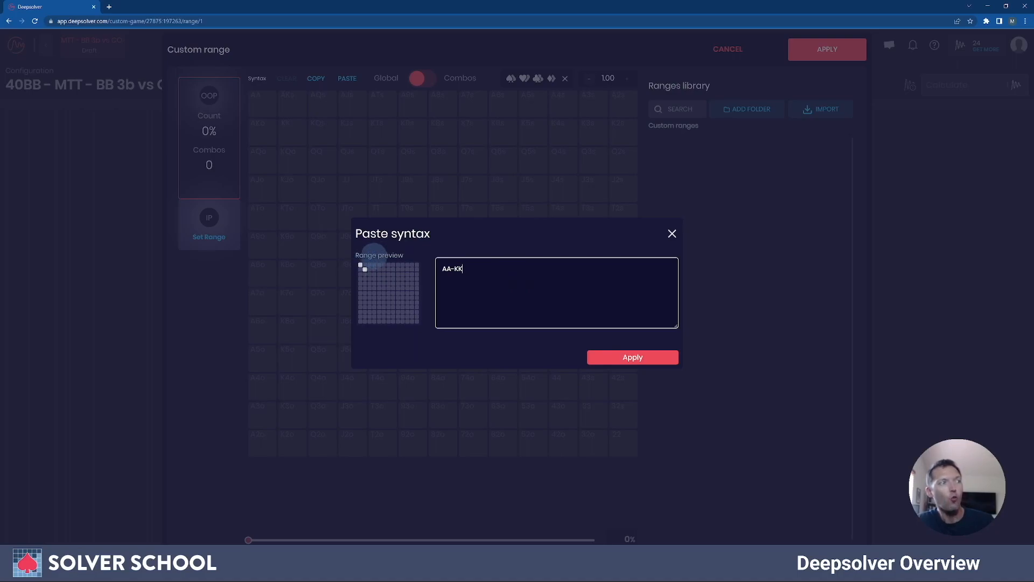
pyautogui.click(649, 353)
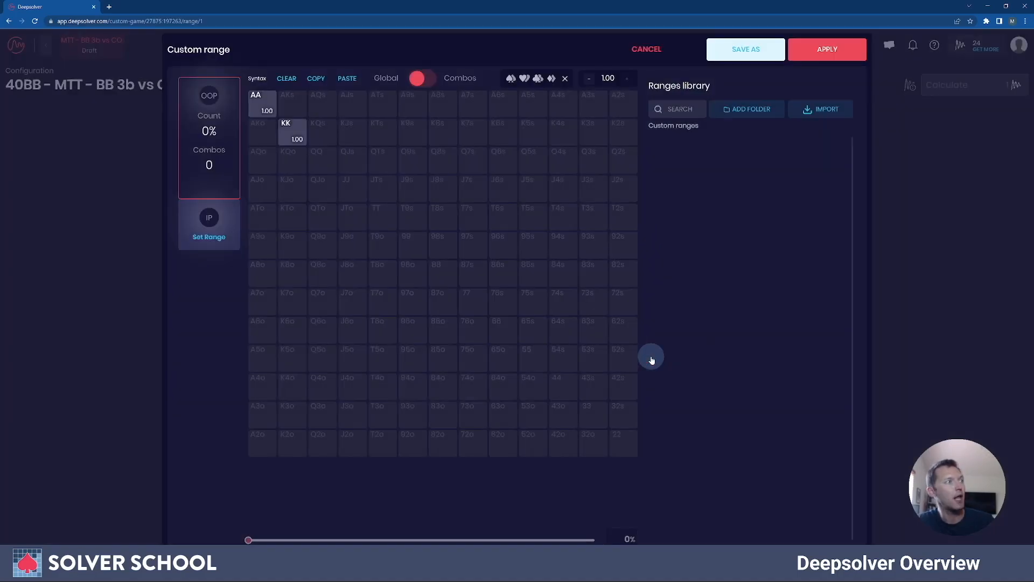
pyautogui.moveTo(386, 139)
pyautogui.mouseDown()
pyautogui.moveTo(390, 194)
pyautogui.moveTo(422, 222)
pyautogui.moveTo(410, 128)
pyautogui.moveTo(416, 193)
pyautogui.mouseUp()
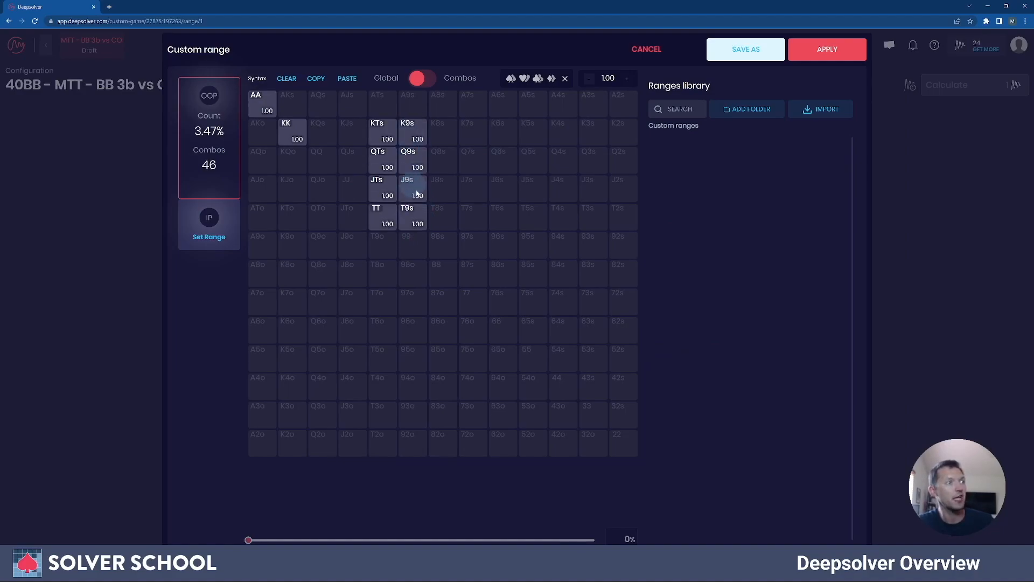
# Step: Filter the OOP range grid to spade-spade combos, add 8s5s, 8s4s and 7s4s, and clear the suit filter
pyautogui.click(508, 86)
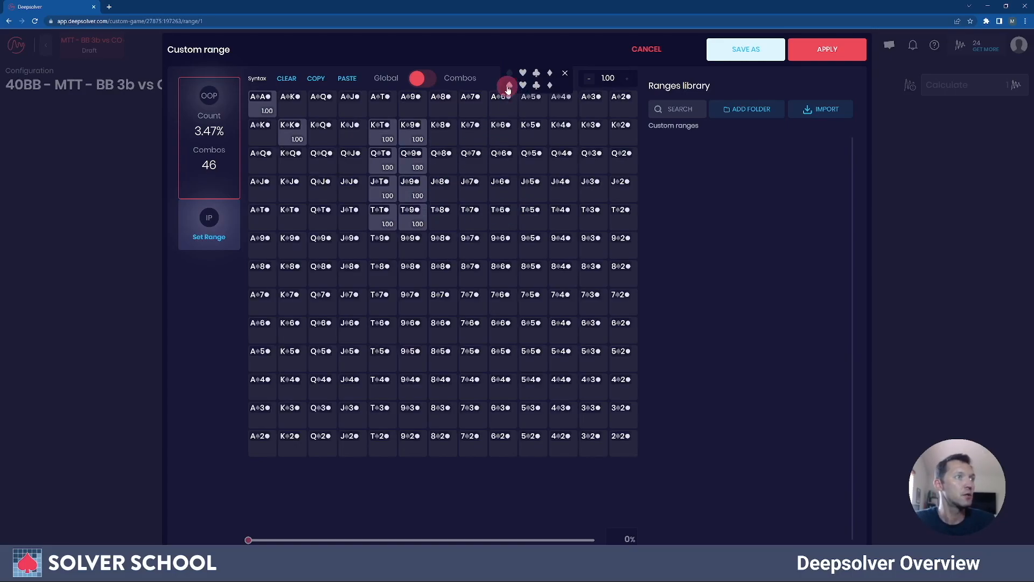
pyautogui.click(508, 87)
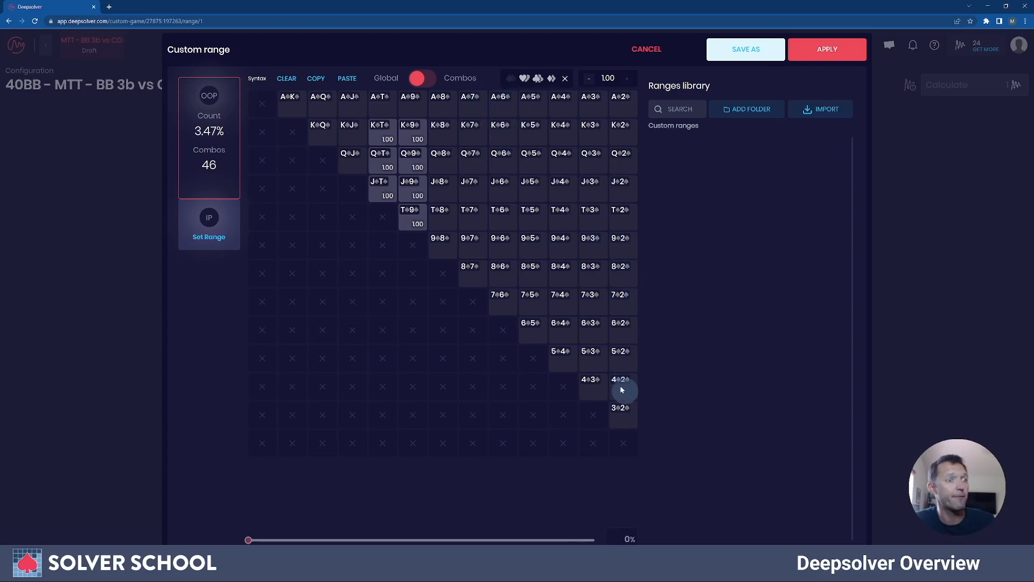
pyautogui.click(531, 274)
pyautogui.click(561, 292)
pyautogui.click(563, 283)
pyautogui.click(509, 86)
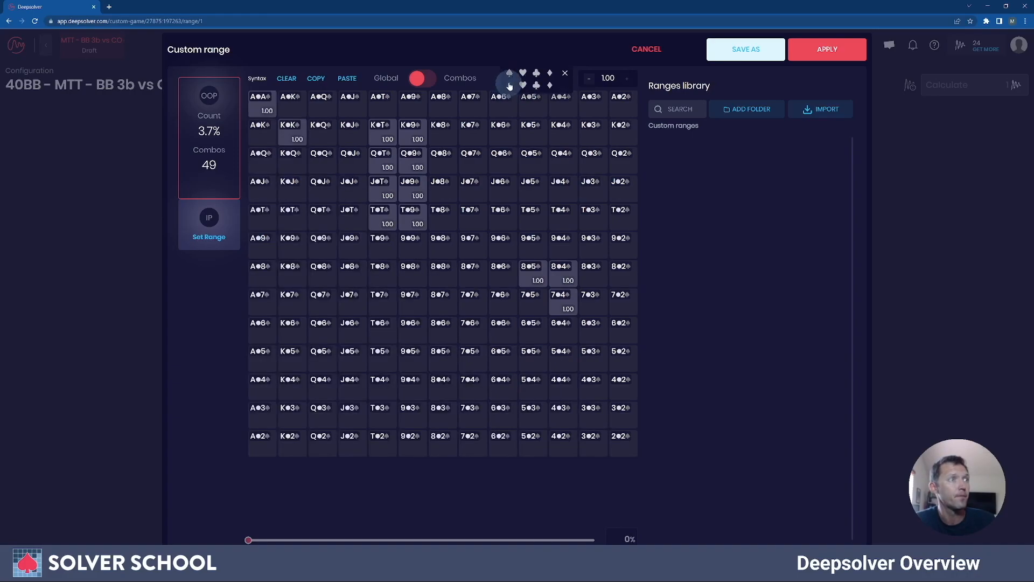
pyautogui.click(509, 87)
# Step: Add K6s-K4s, Q6s-Q4s and J6s-J4s at a weight of 0.50, and discard the custom OOP range
pyautogui.click(587, 85)
pyautogui.click(587, 85)
pyautogui.click(587, 85)
pyautogui.click(587, 85)
pyautogui.click(586, 85)
pyautogui.click(586, 85)
pyautogui.click(586, 85)
pyautogui.click(587, 85)
pyautogui.click(587, 85)
pyautogui.click(587, 84)
pyautogui.click(535, 131)
pyautogui.click(504, 132)
pyautogui.click(501, 161)
pyautogui.click(534, 158)
pyautogui.click(563, 131)
pyautogui.click(564, 157)
pyautogui.click(504, 189)
pyautogui.click(539, 189)
pyautogui.click(565, 191)
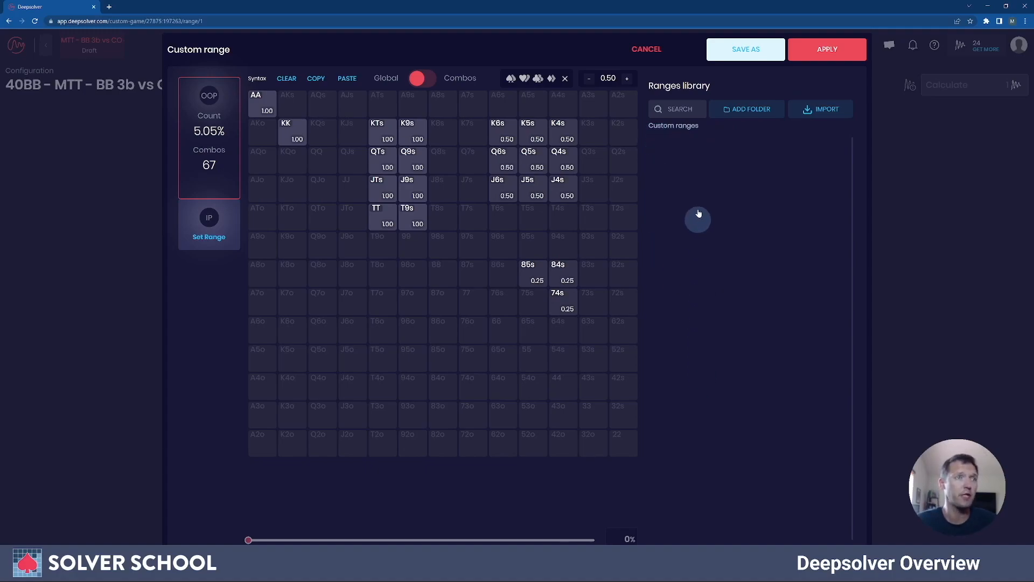
pyautogui.click(656, 52)
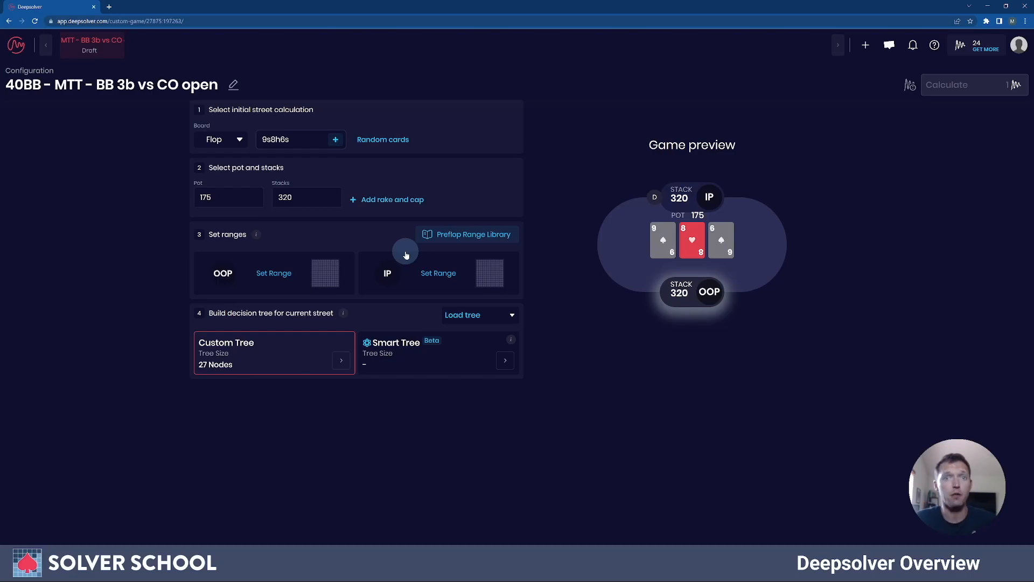
# Step: In the preflop range library, choose MTT as the game format and select CO and BB as the active players
pyautogui.click(465, 235)
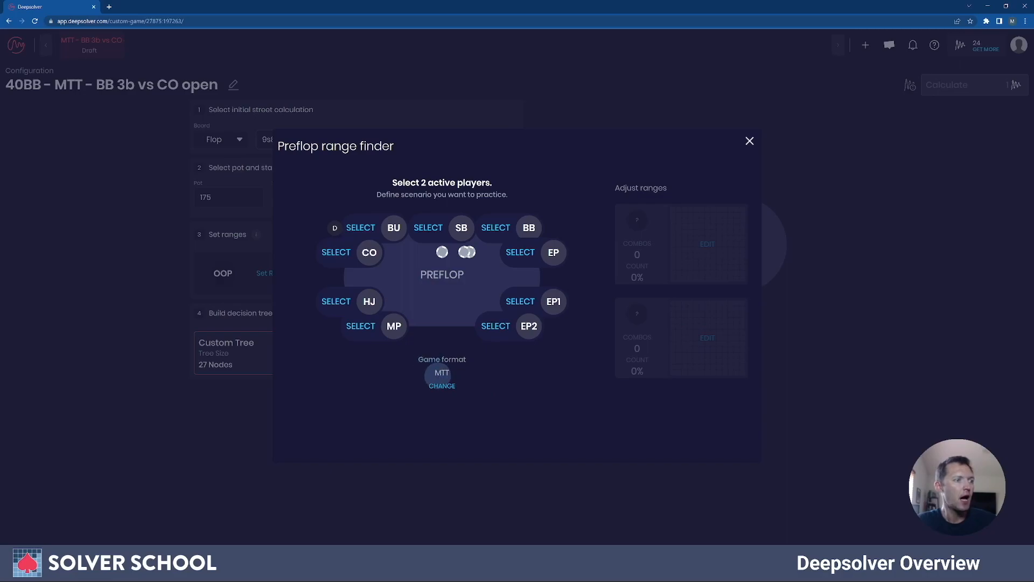
pyautogui.click(441, 386)
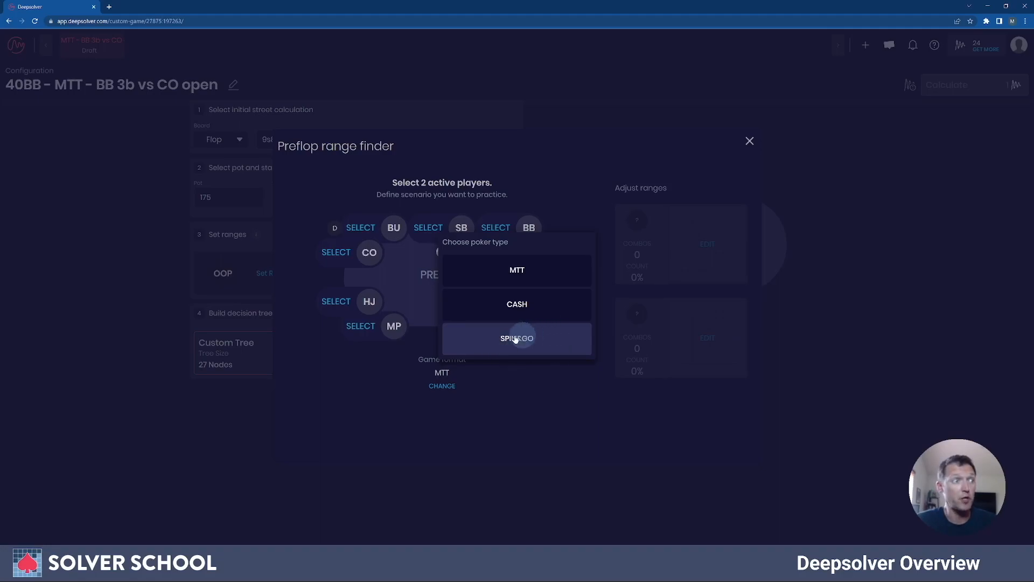
pyautogui.click(532, 274)
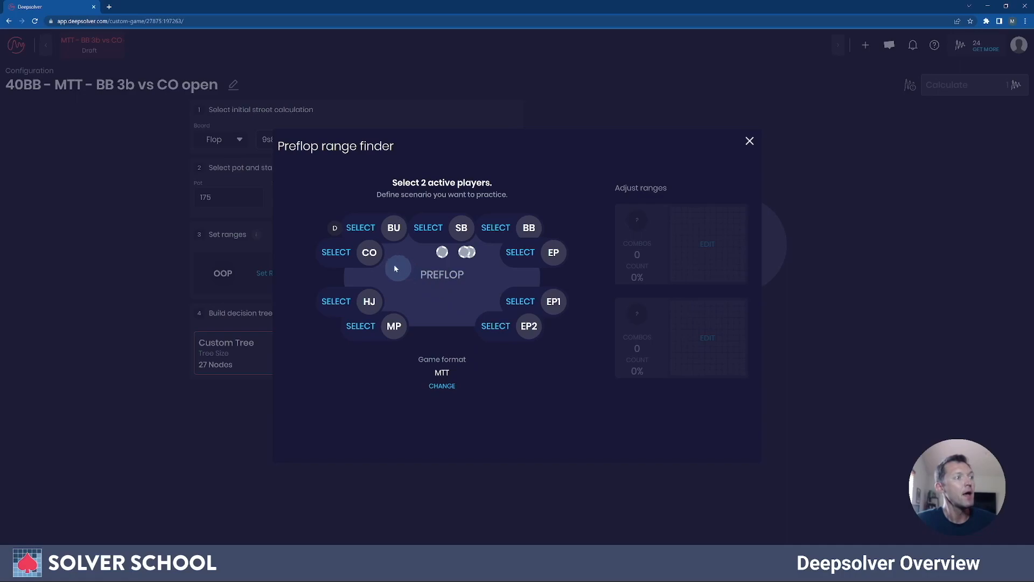
pyautogui.click(355, 253)
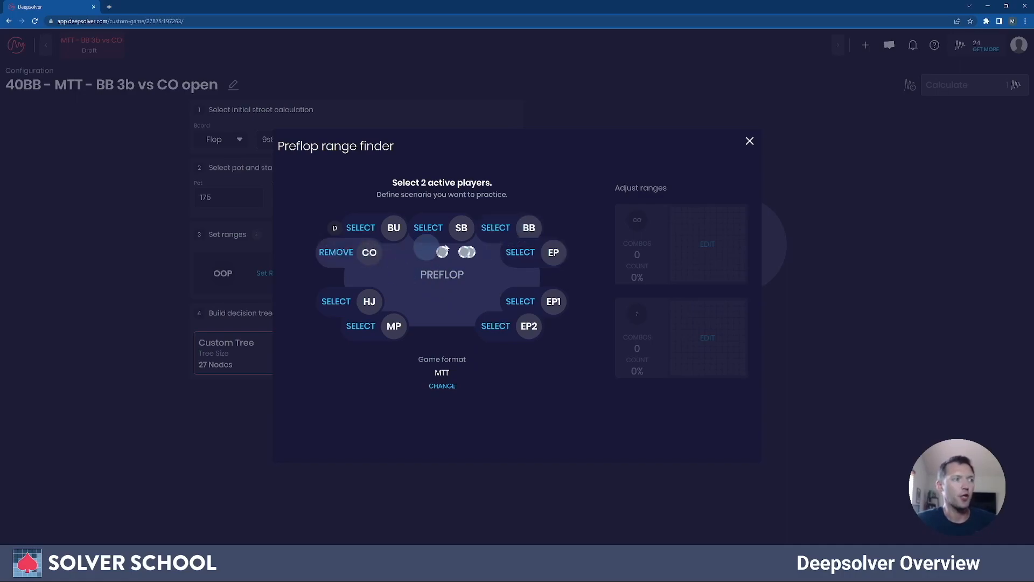
pyautogui.click(511, 227)
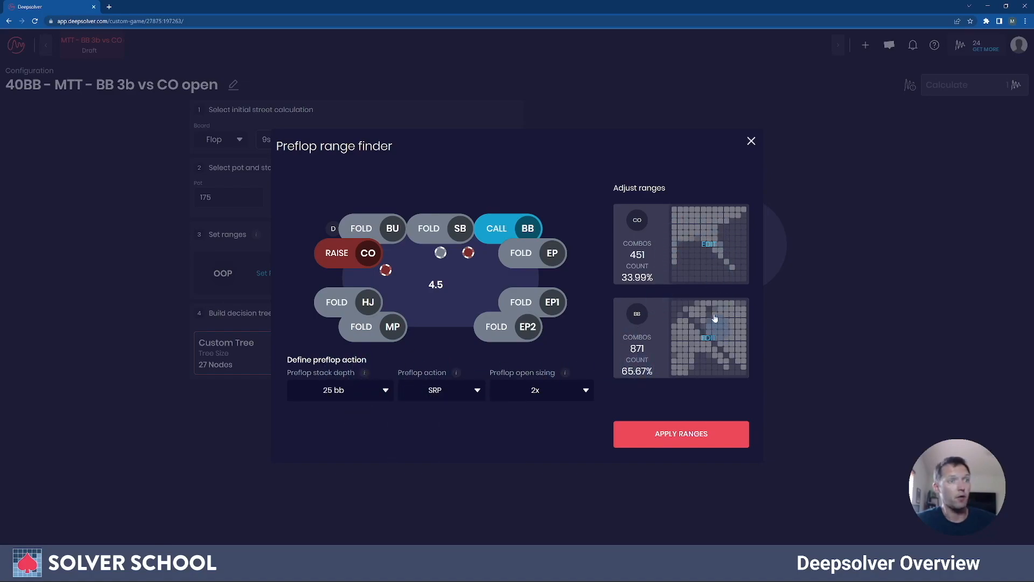
# Step: Set the preflop stack depth to 40 bb and the action to 3BPOT, keeping the 2x open sizing
pyautogui.click(366, 395)
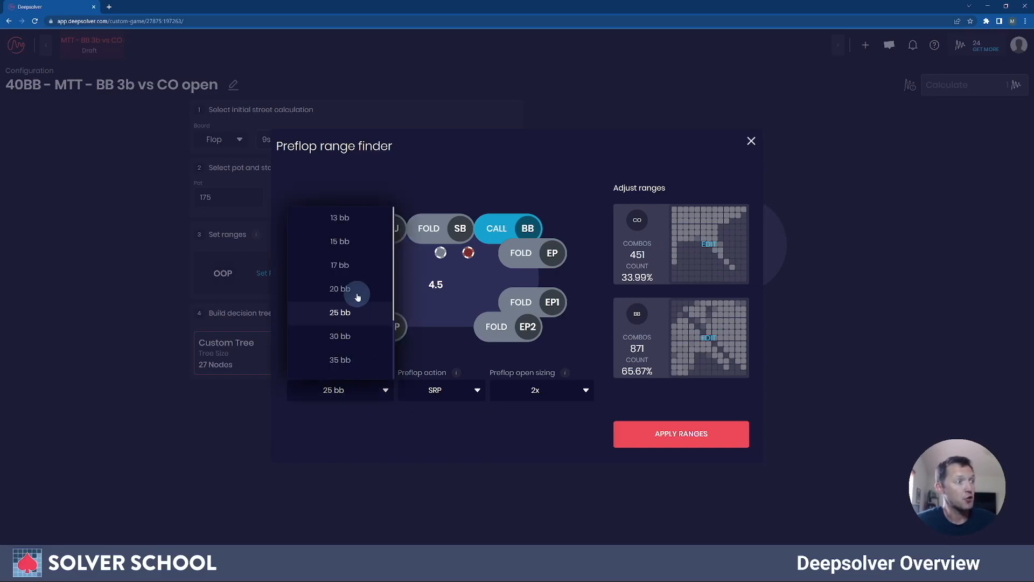
pyautogui.scroll(-2, 353, 317)
pyautogui.click(353, 344)
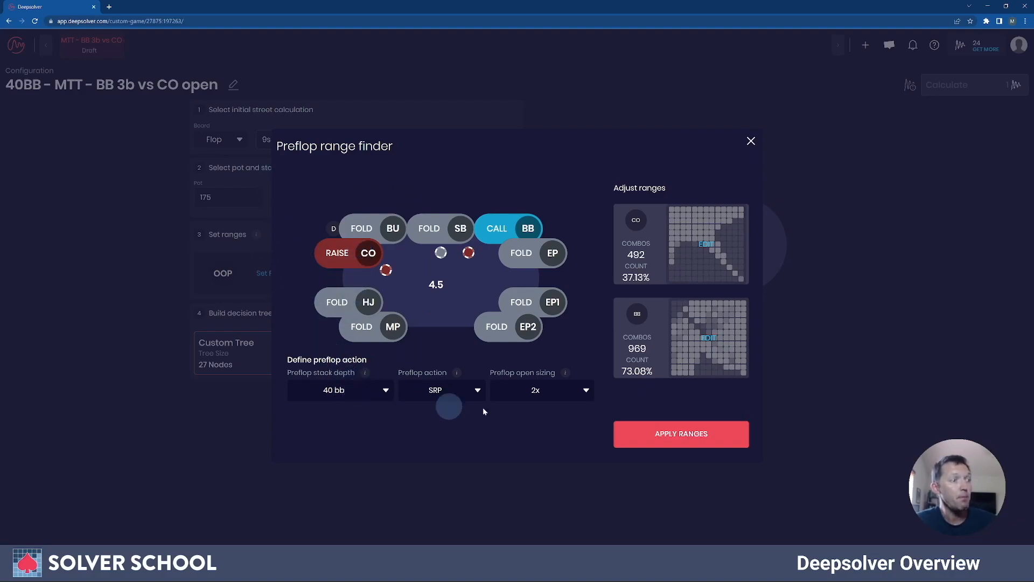
pyautogui.click(466, 392)
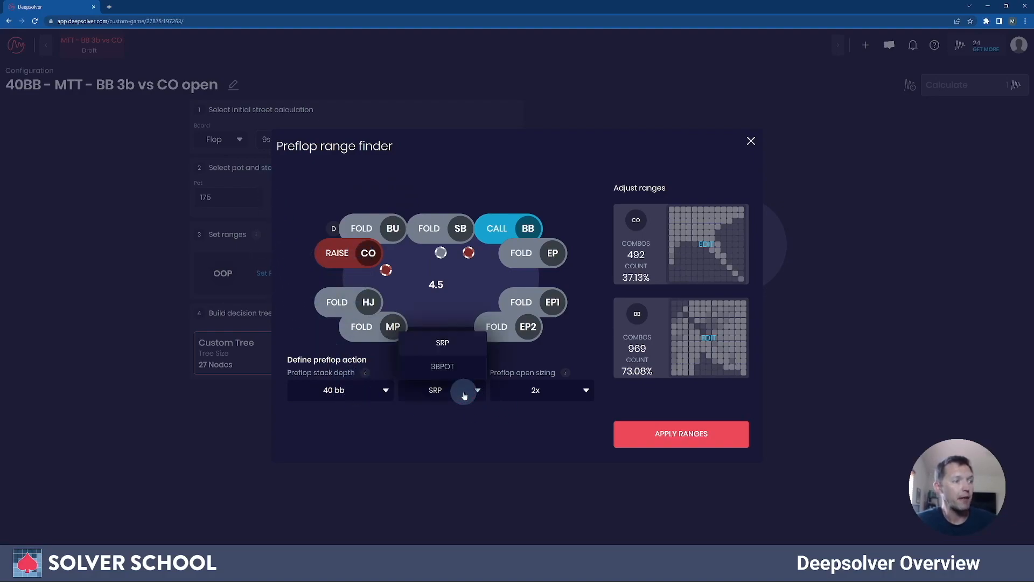
pyautogui.click(451, 368)
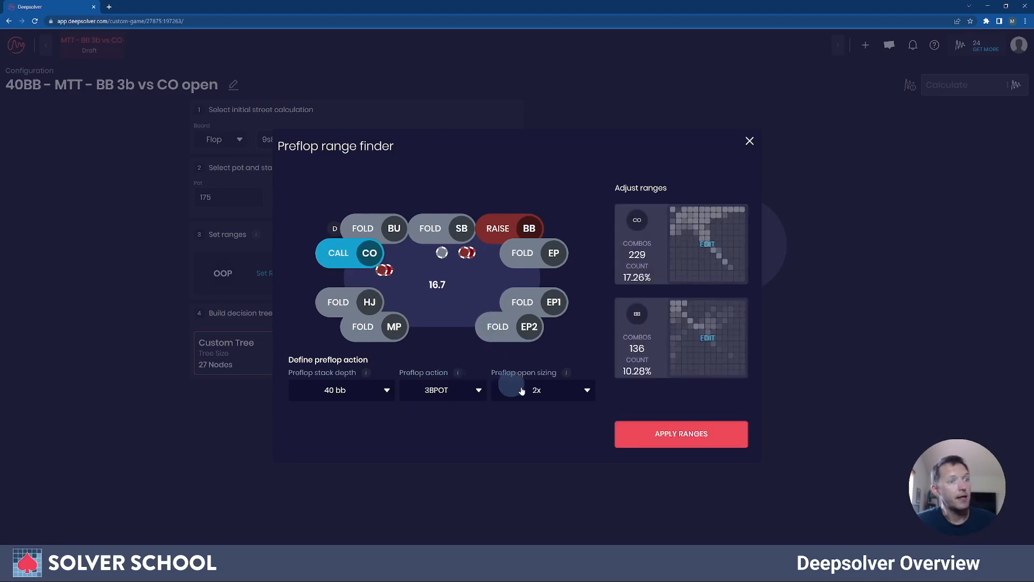
pyautogui.click(552, 393)
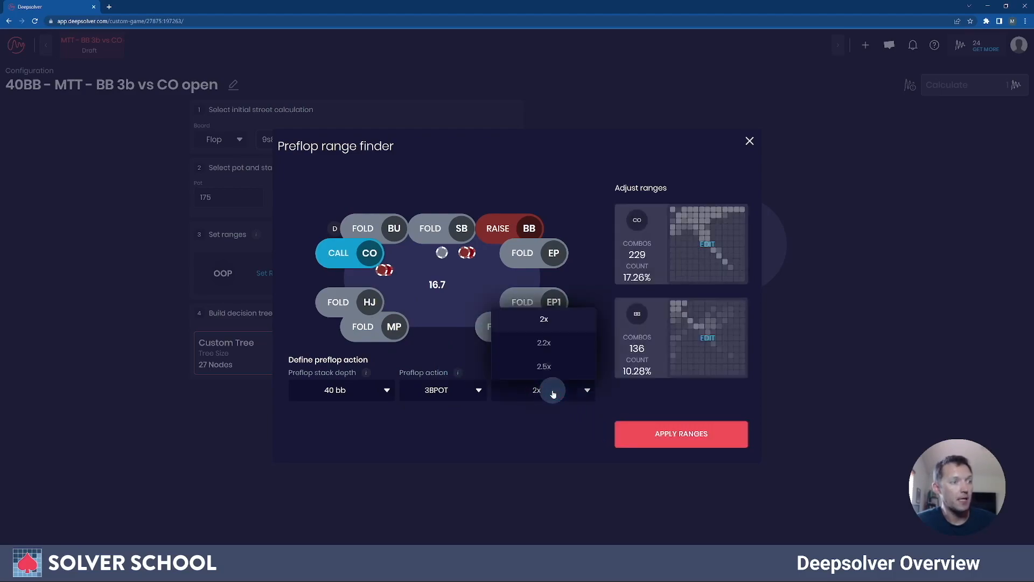
pyautogui.click(560, 434)
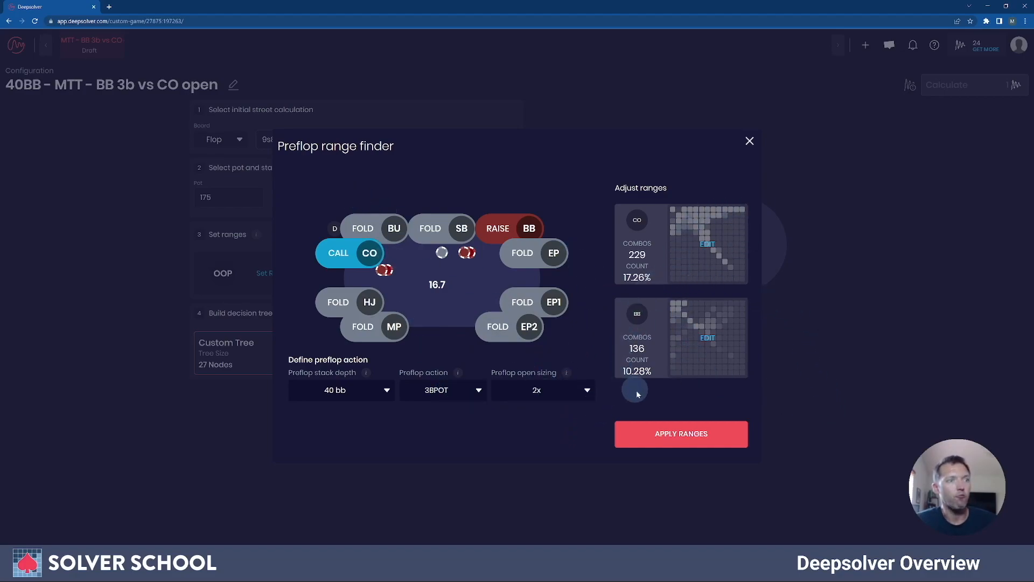
# Step: Examine the hands and weights in the BB and CO preflop ranges
pyautogui.click(639, 332)
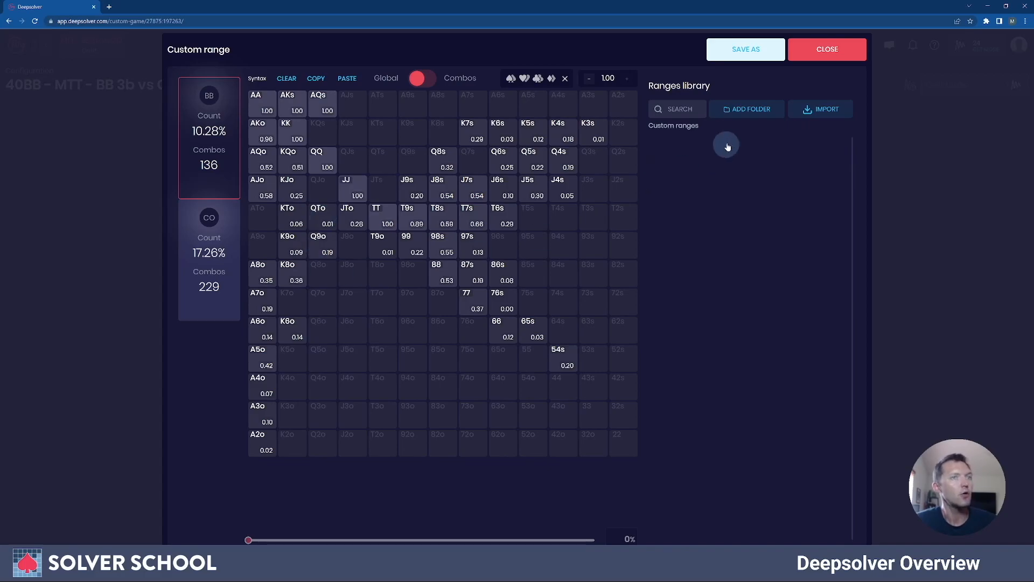
pyautogui.click(827, 52)
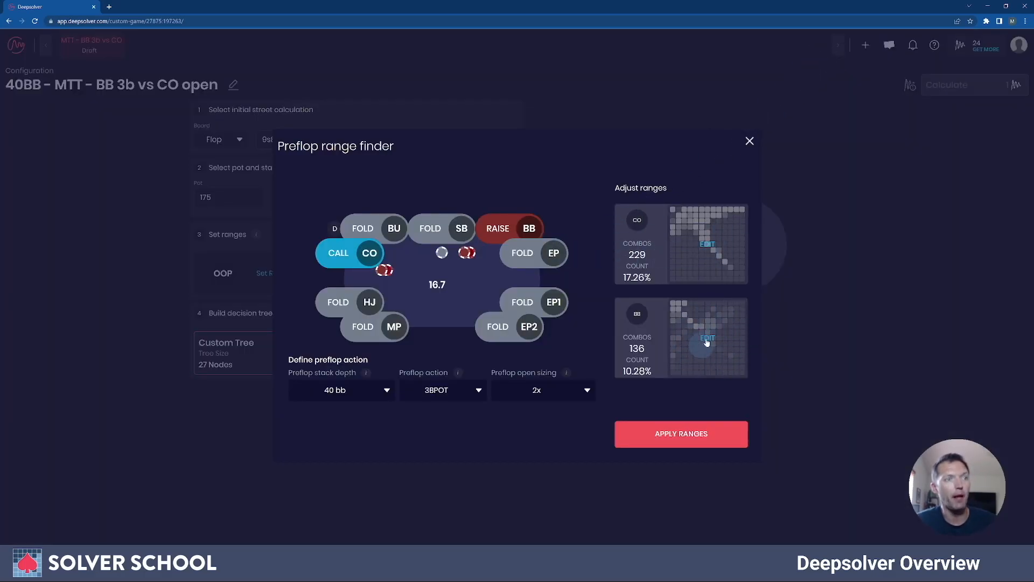
pyautogui.click(722, 249)
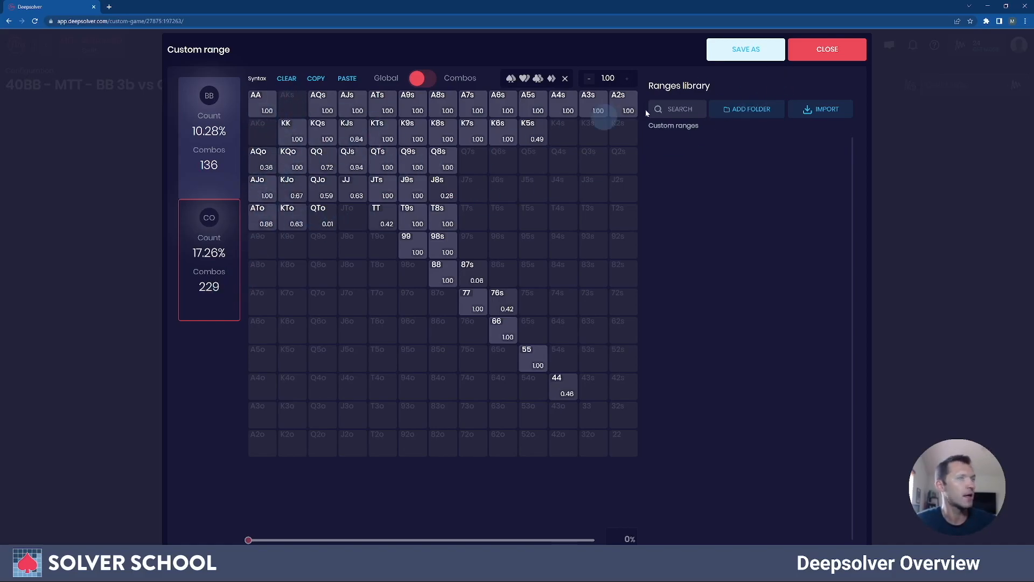
pyautogui.click(834, 62)
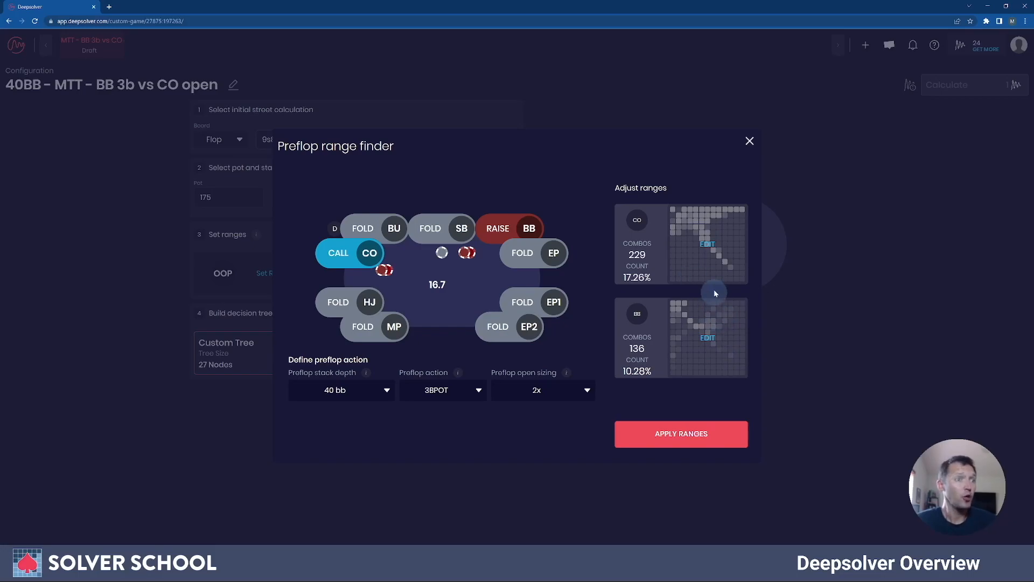
# Step: Include the pairs 44, 33 and 22 in the CO range at full weight of 1.00
pyautogui.click(706, 267)
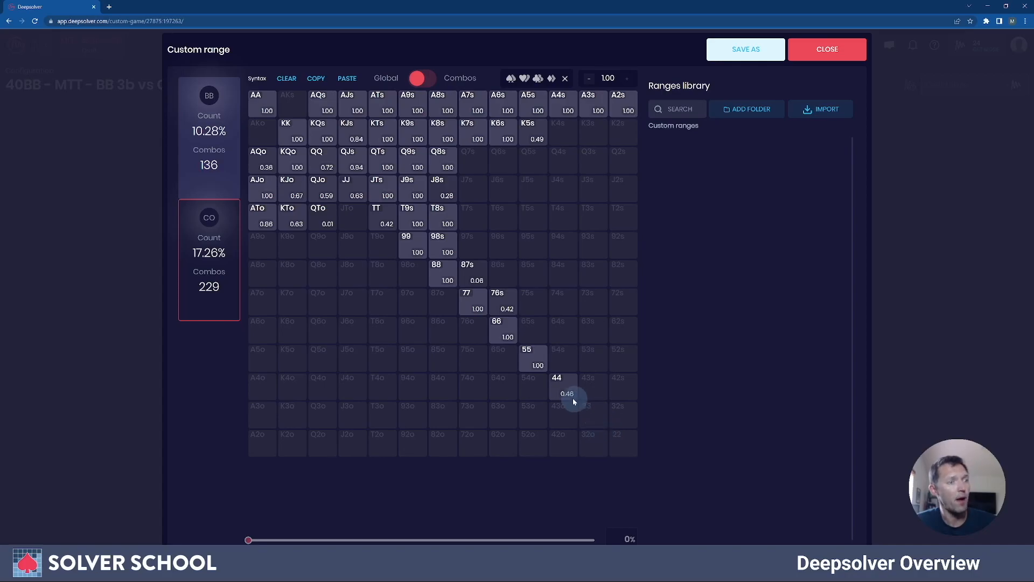
pyautogui.click(594, 412)
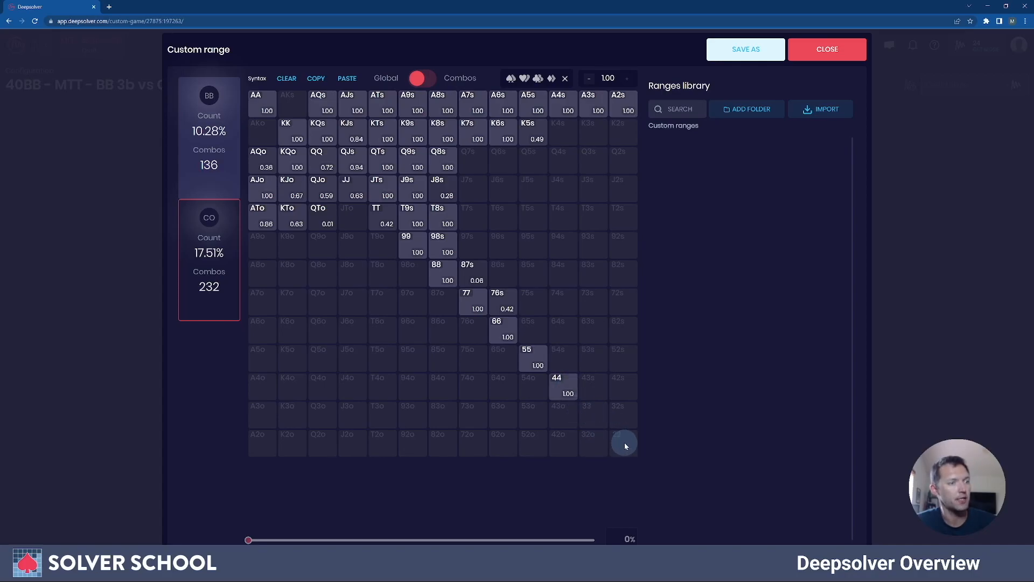
pyautogui.click(625, 445)
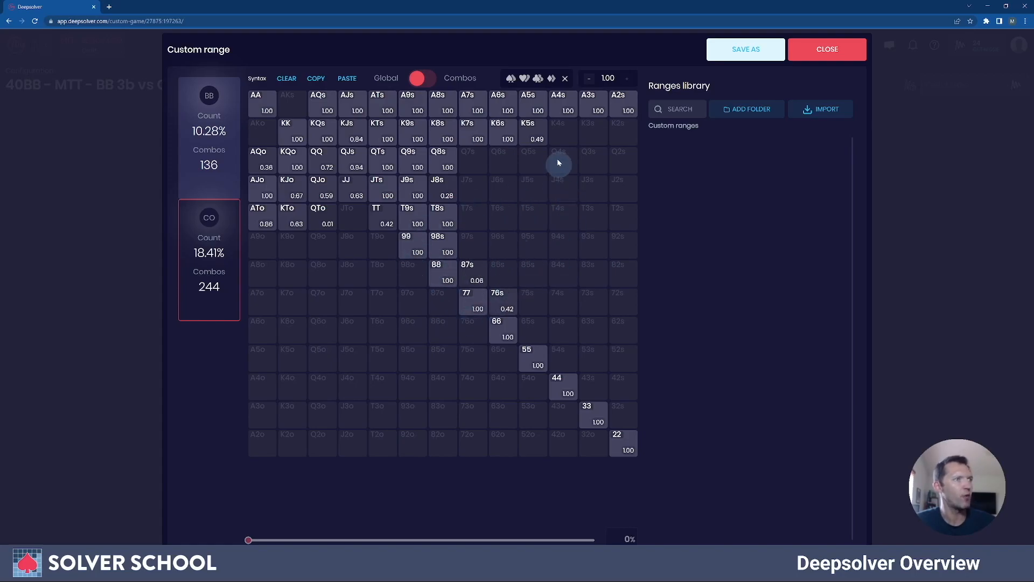
# Step: Remove K5s, K6s and K7s from the CO range and apply both ranges to the configuration
pyautogui.click(540, 142)
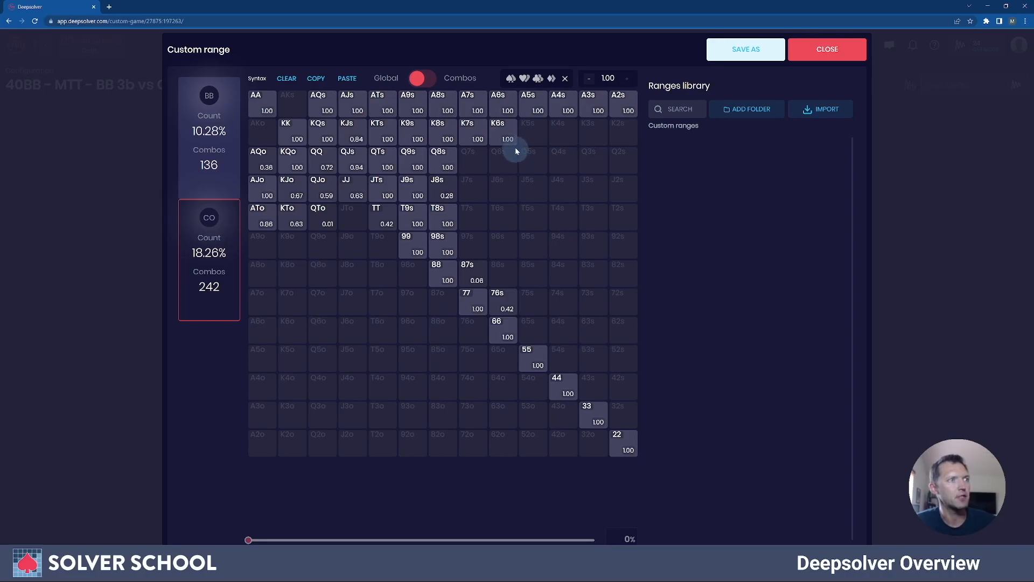
pyautogui.click(505, 134)
pyautogui.click(474, 131)
pyautogui.click(481, 131)
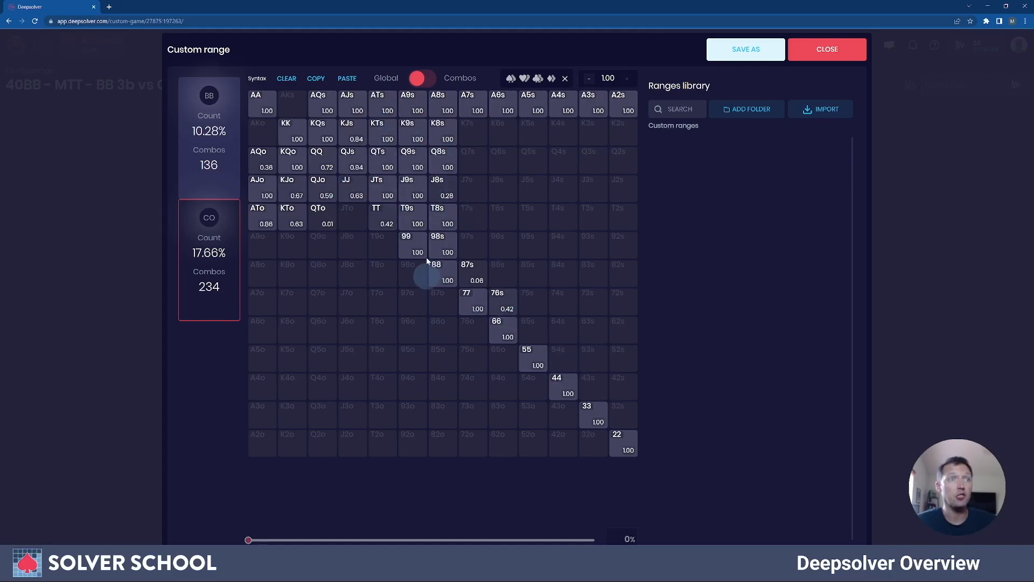
pyautogui.click(825, 51)
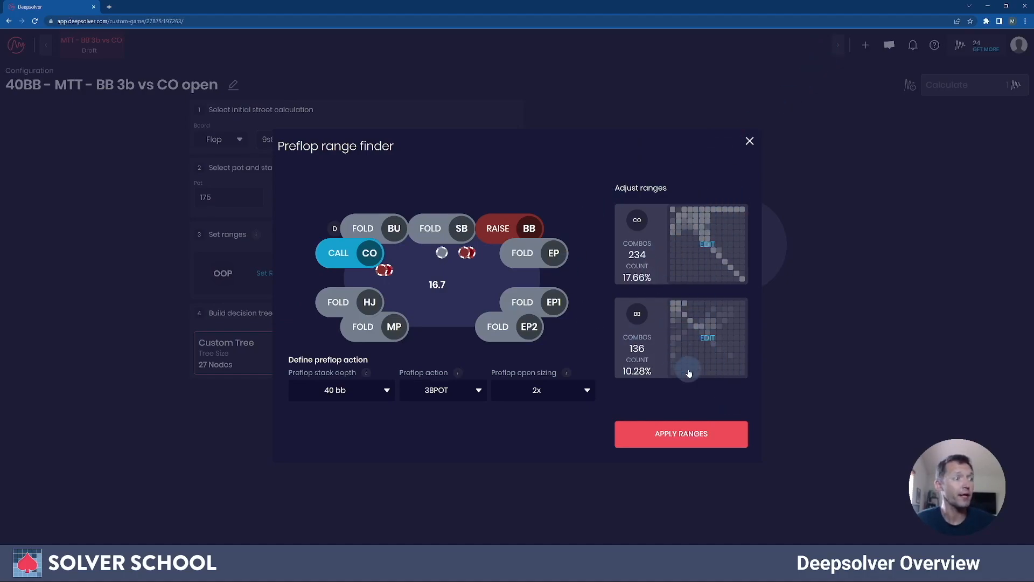
pyautogui.click(677, 437)
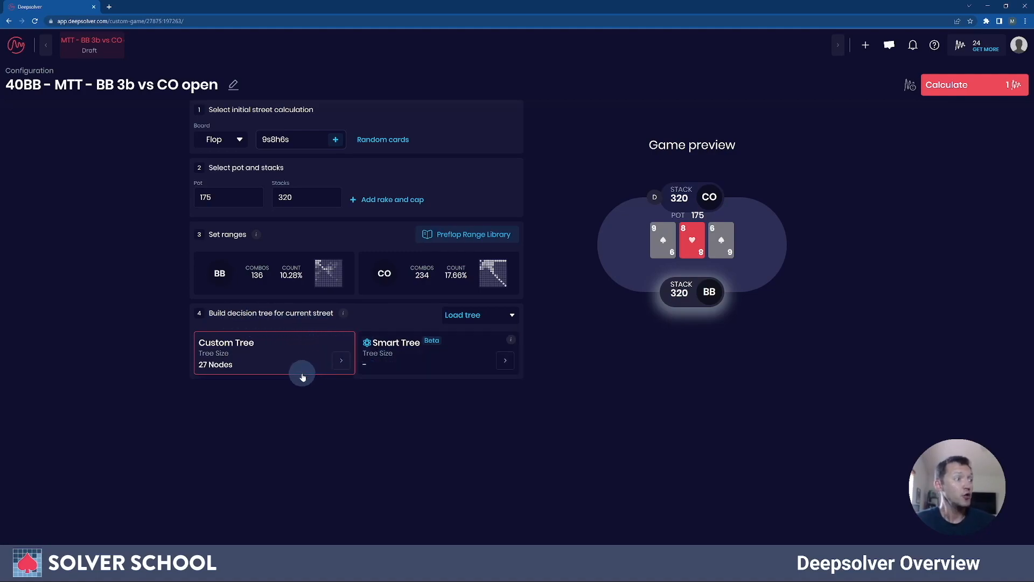
# Step: Review the Custom Tree's bet sizing settings without changing them and read the Smart Tree description
pyautogui.click(339, 360)
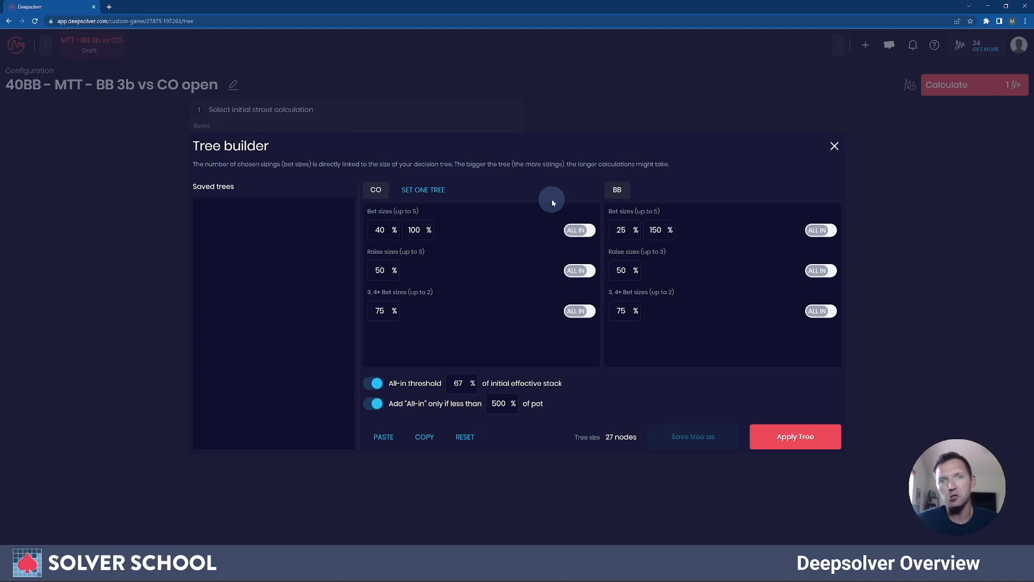
pyautogui.click(835, 146)
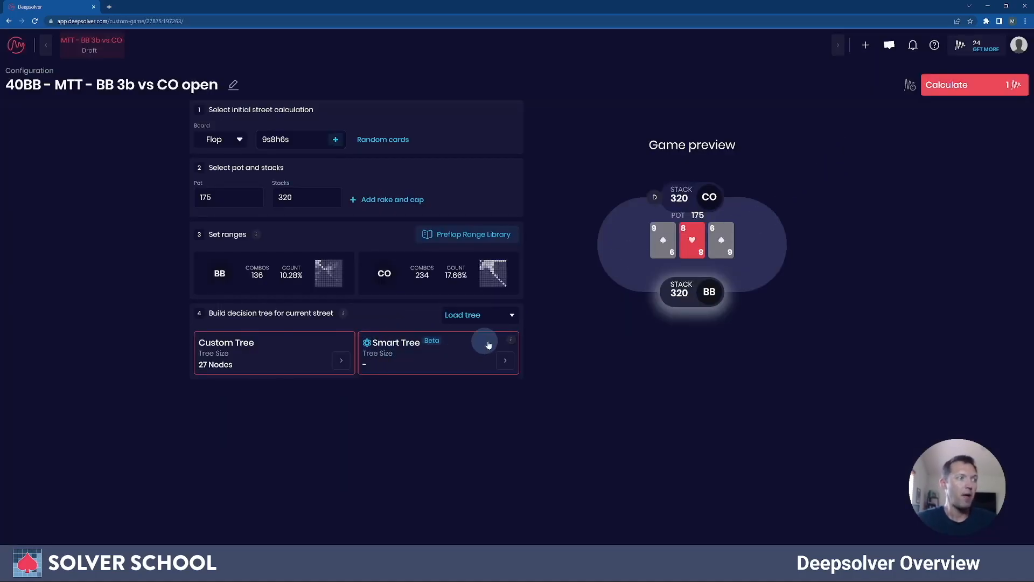
pyautogui.moveTo(510, 342)
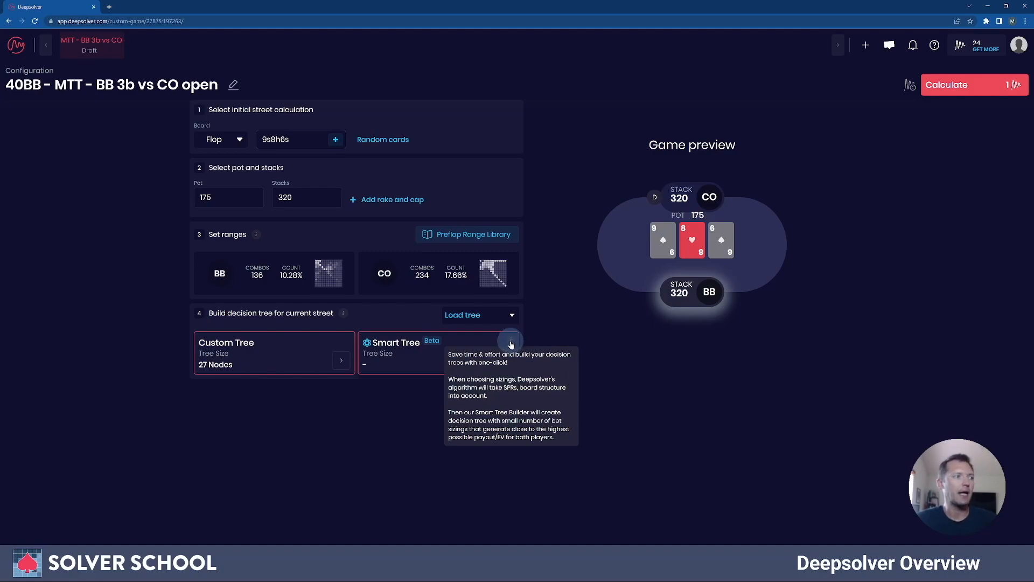
# Step: Choose Smart Tree as the flop decision tree and calculate the solution
pyautogui.moveTo(259, 237)
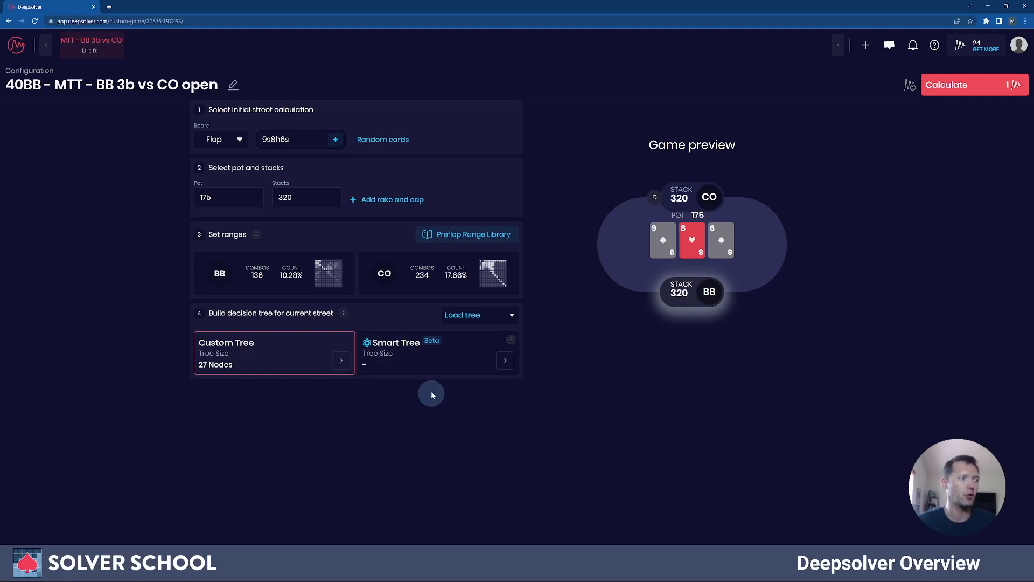
pyautogui.click(443, 368)
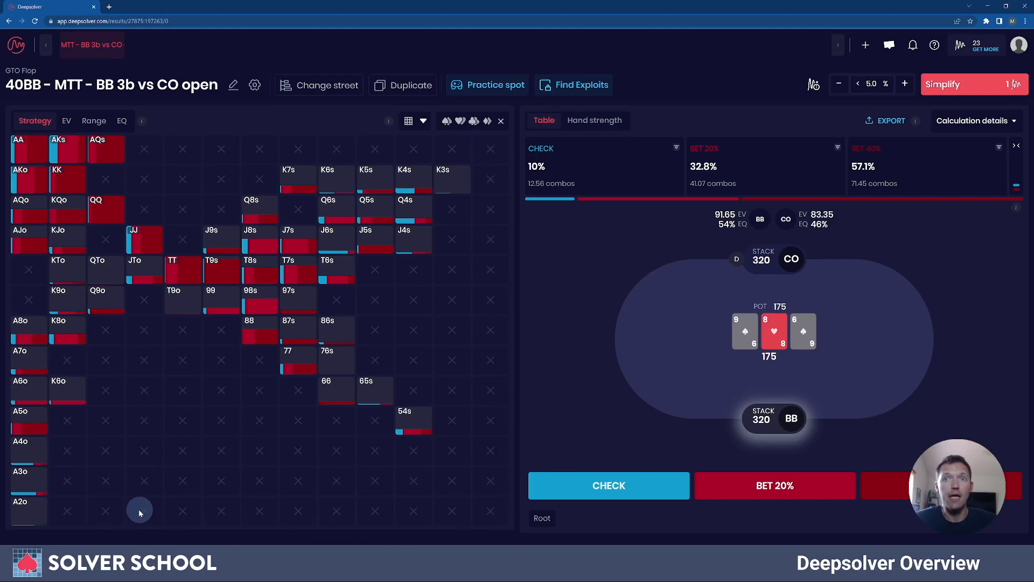
# Step: Inspect the AA combos in the strategy matrix and merge the 20% and 40% bet summaries into one
pyautogui.moveTo(46, 154)
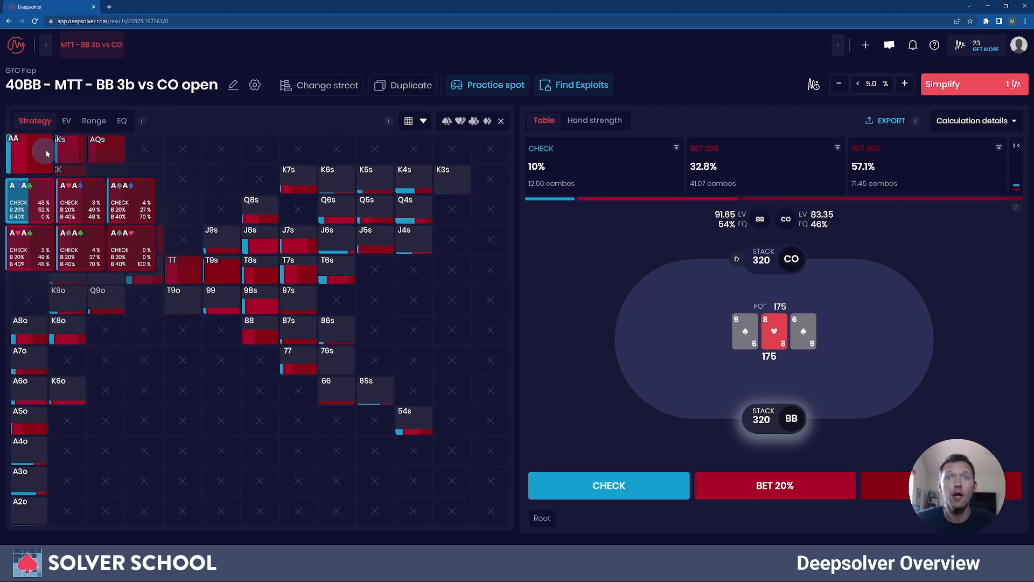
pyautogui.moveTo(118, 149)
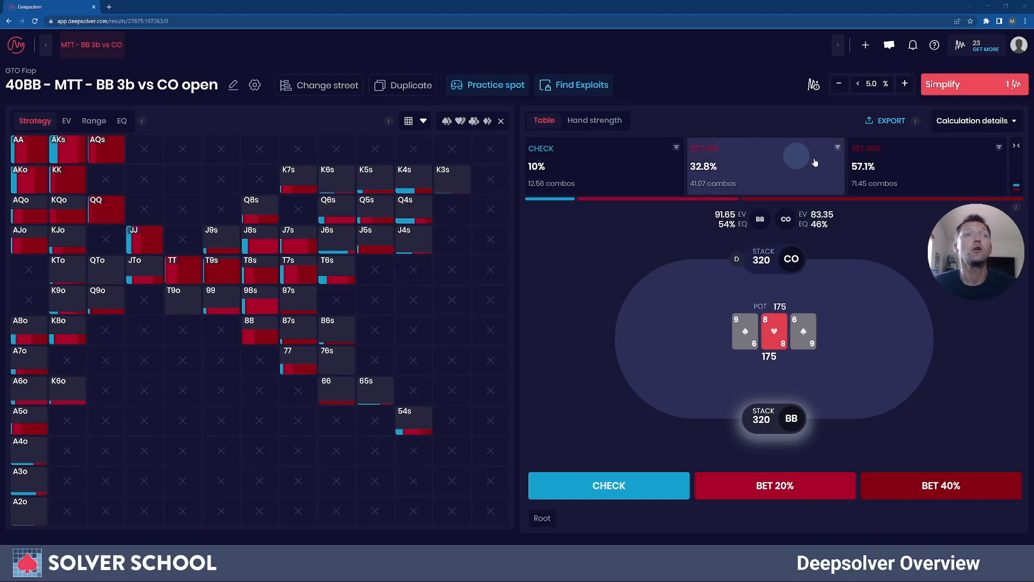
pyautogui.click(1016, 153)
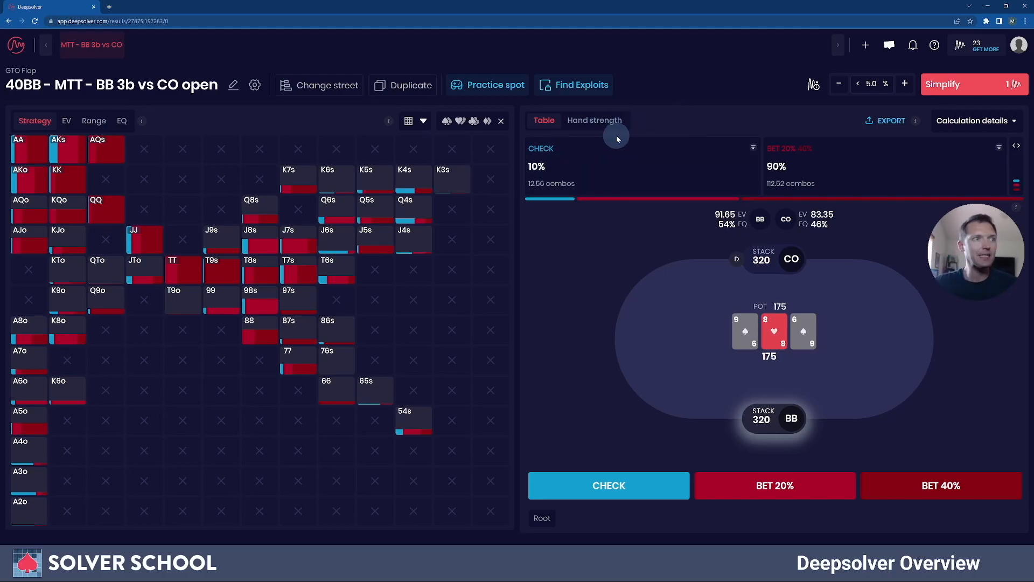
# Step: In the hand strength breakdown, filter the matrix to straights, inspect the T7s combos and clear the filter
pyautogui.click(598, 119)
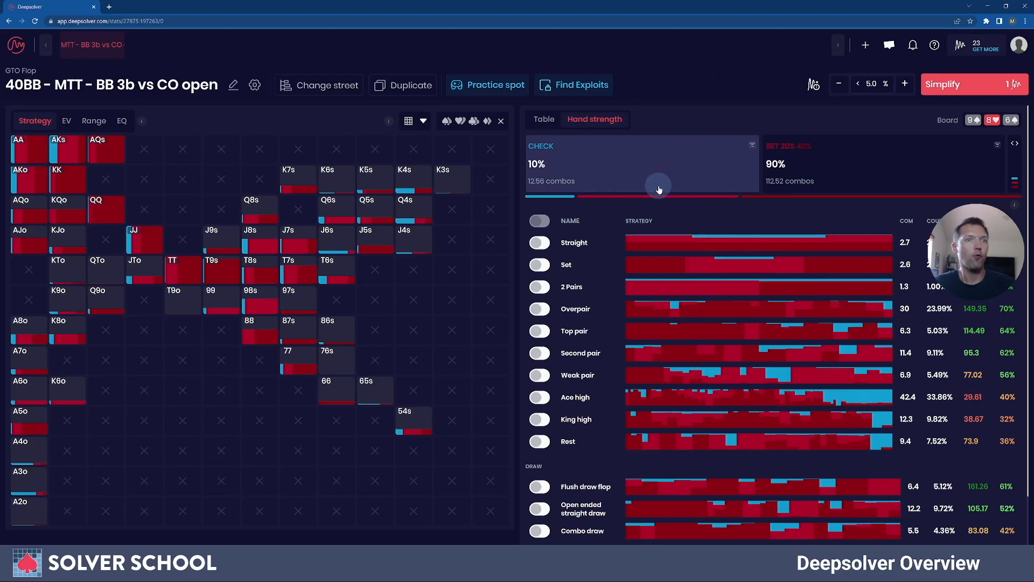
pyautogui.moveTo(888, 246)
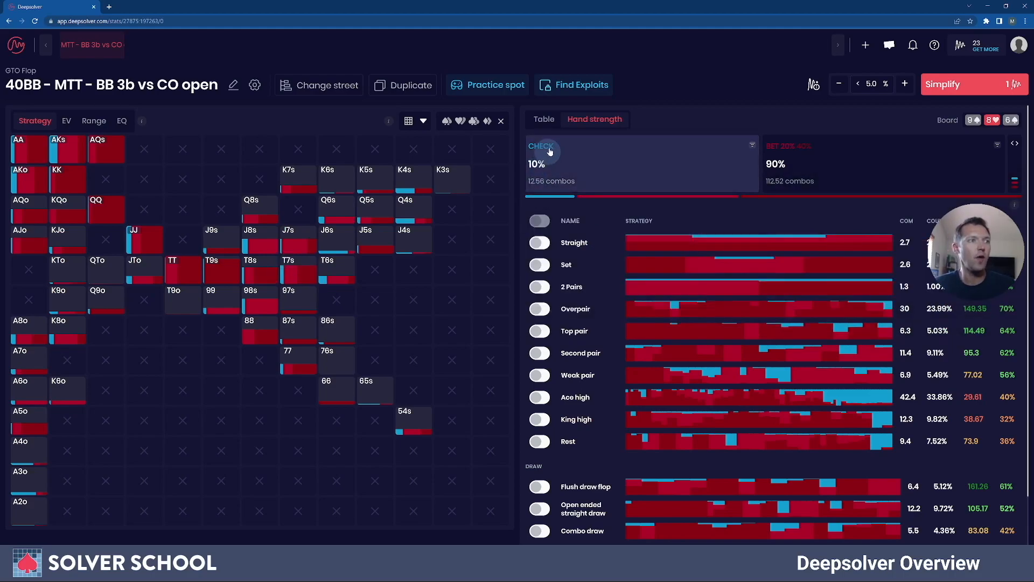
pyautogui.click(541, 244)
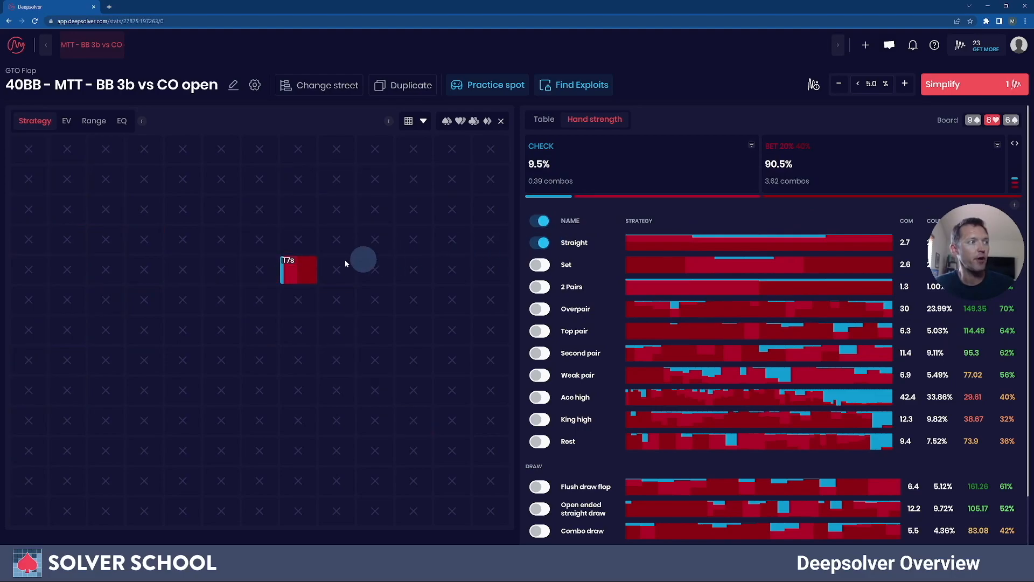
pyautogui.moveTo(293, 284)
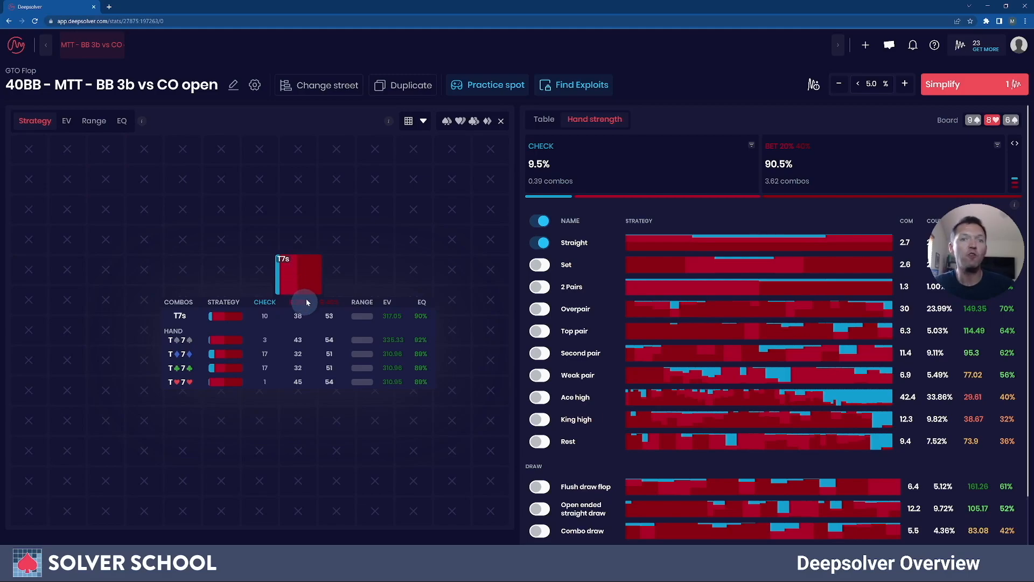
pyautogui.click(541, 243)
# Step: Filter the matrix to sets, inspect the combos of the 88 and 66 pairs, clear the filter and return to the table view
pyautogui.click(541, 266)
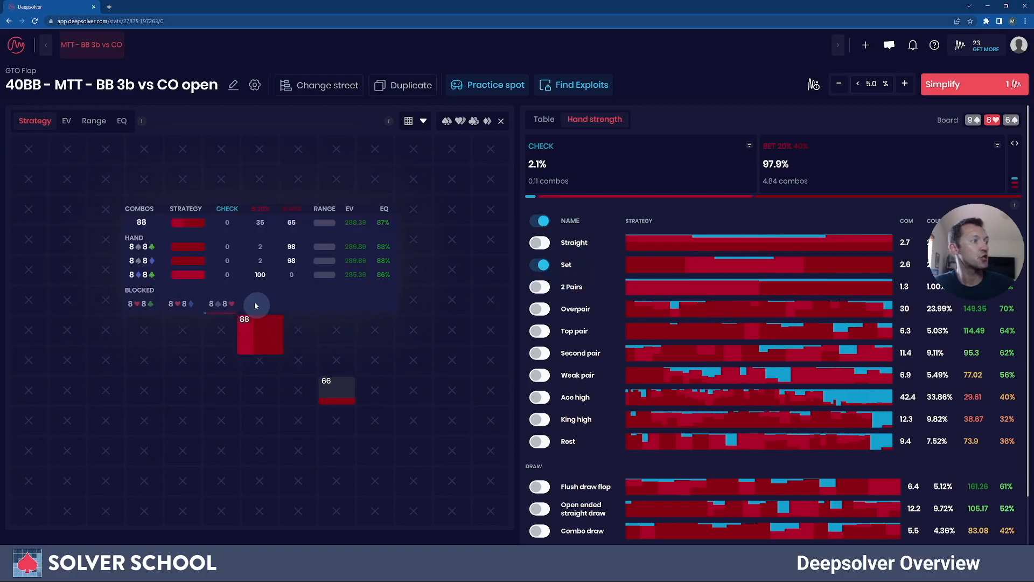
pyautogui.moveTo(280, 336)
pyautogui.moveTo(344, 394)
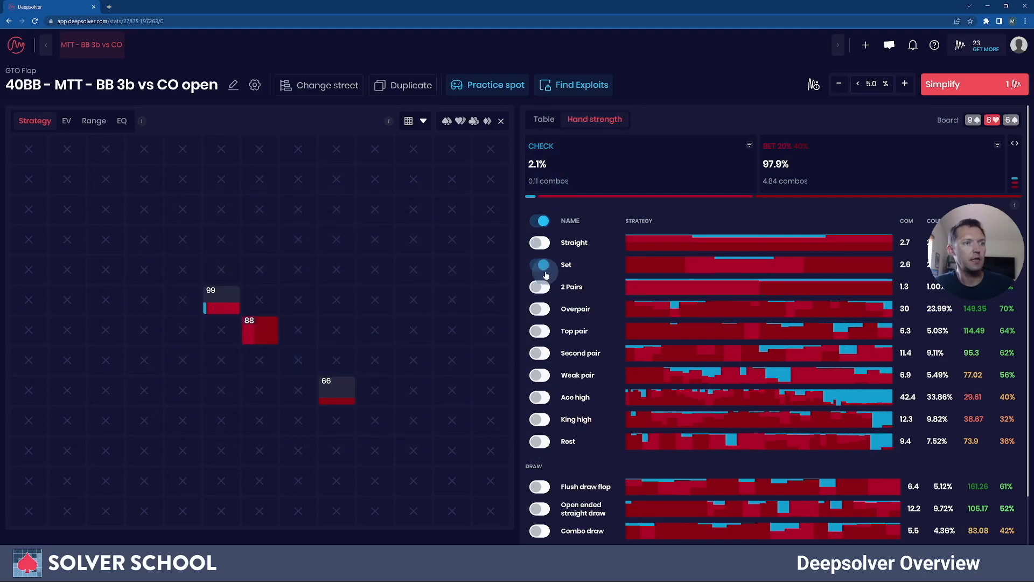
pyautogui.click(544, 269)
pyautogui.moveTo(633, 242)
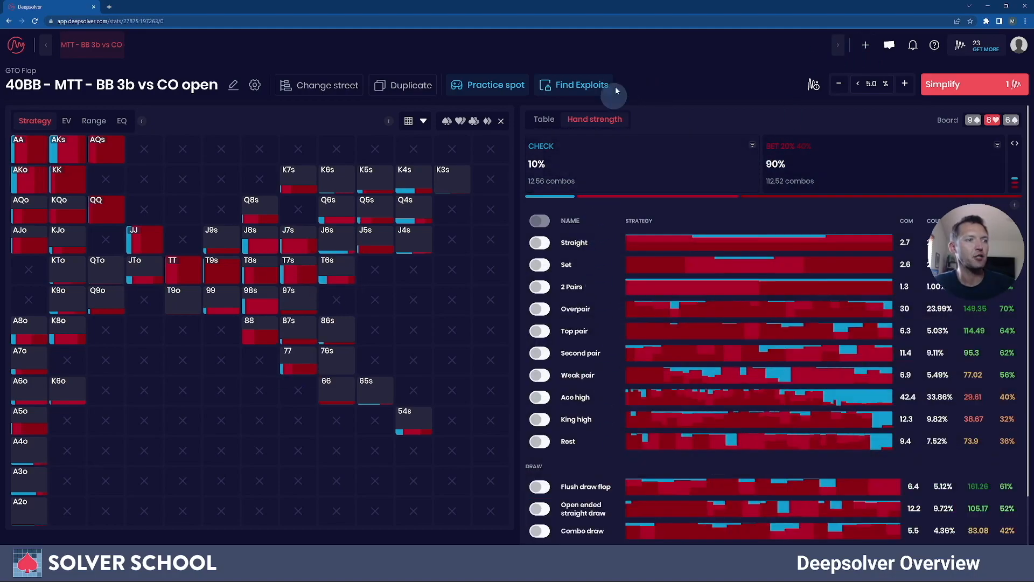
pyautogui.click(544, 119)
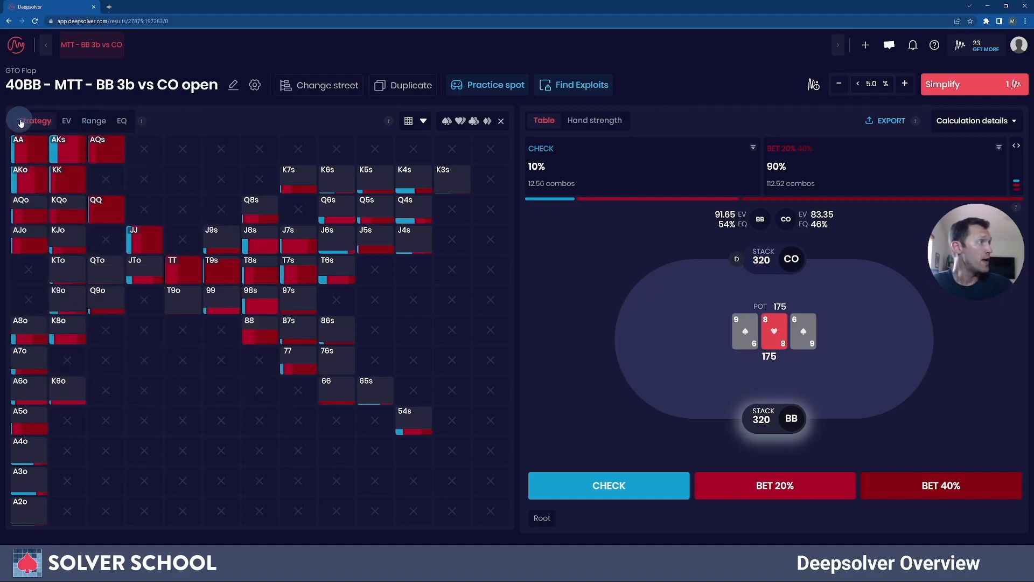
# Step: Compare the matrix's EV, Range and EQ views, inspecting individual hands, and return to the Strategy view
pyautogui.click(66, 123)
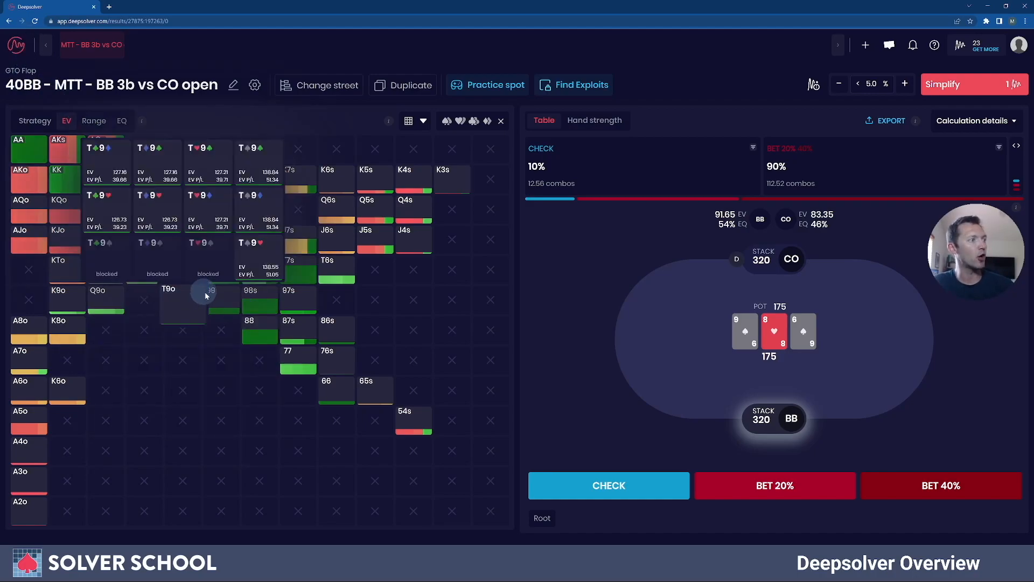
pyautogui.moveTo(16, 198)
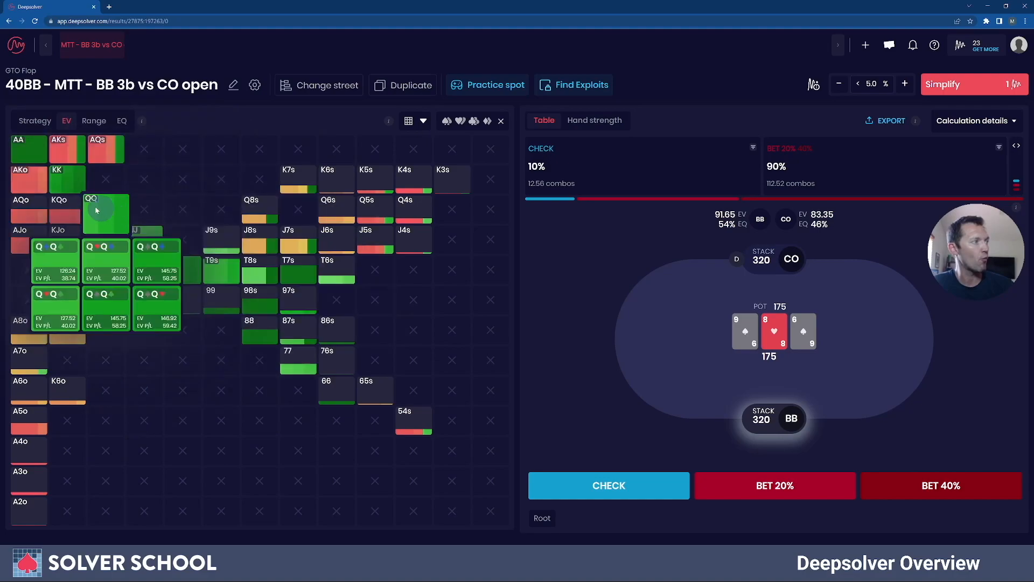
pyautogui.moveTo(58, 143)
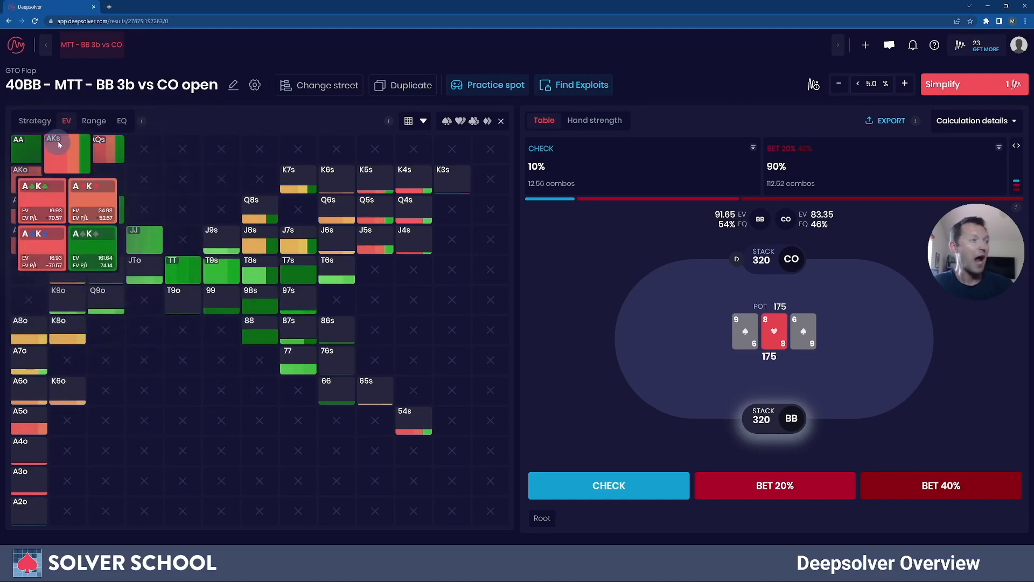
pyautogui.click(94, 121)
pyautogui.moveTo(140, 119)
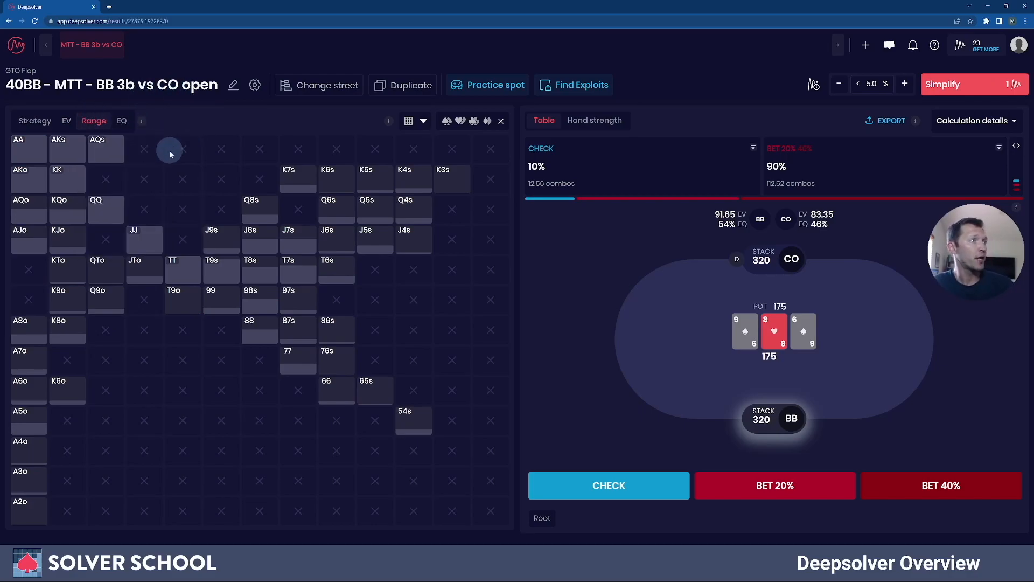
pyautogui.moveTo(53, 163)
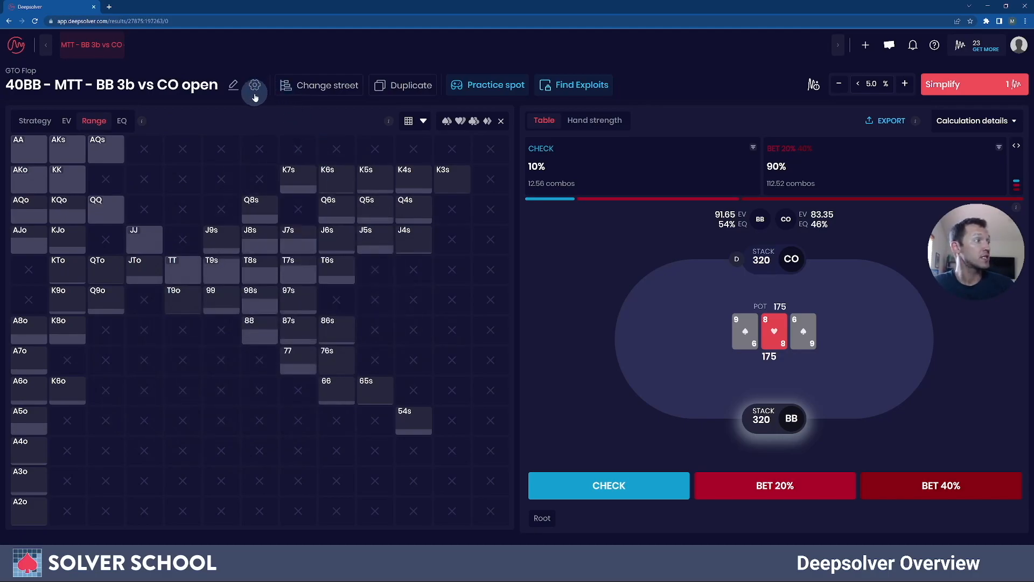
pyautogui.click(121, 122)
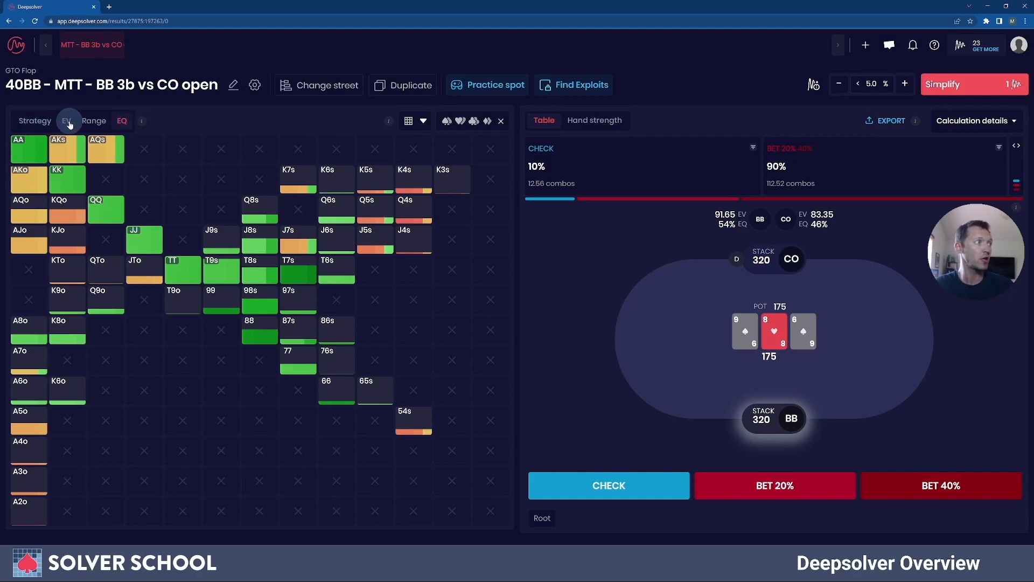
pyautogui.moveTo(18, 158)
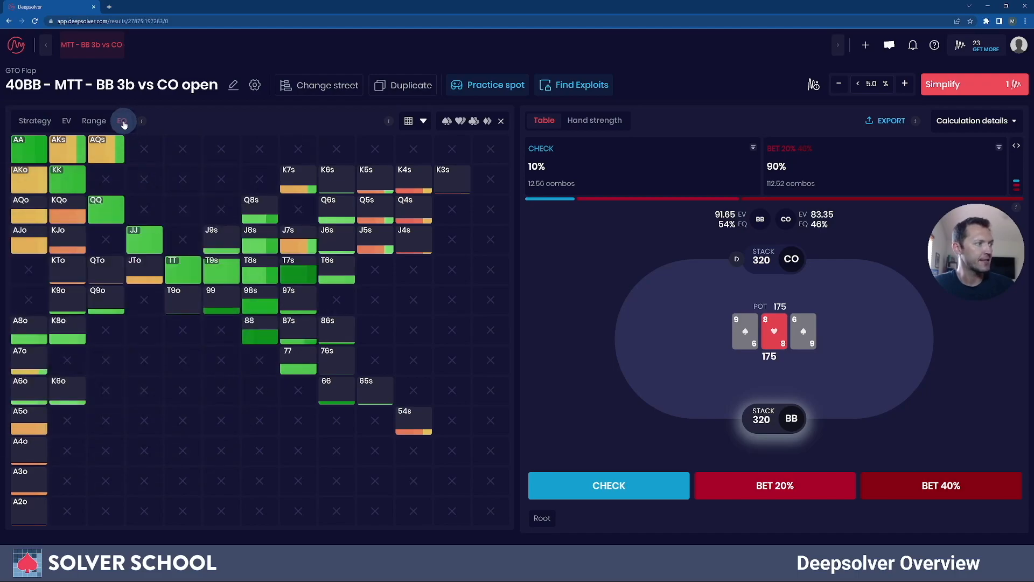
pyautogui.click(35, 121)
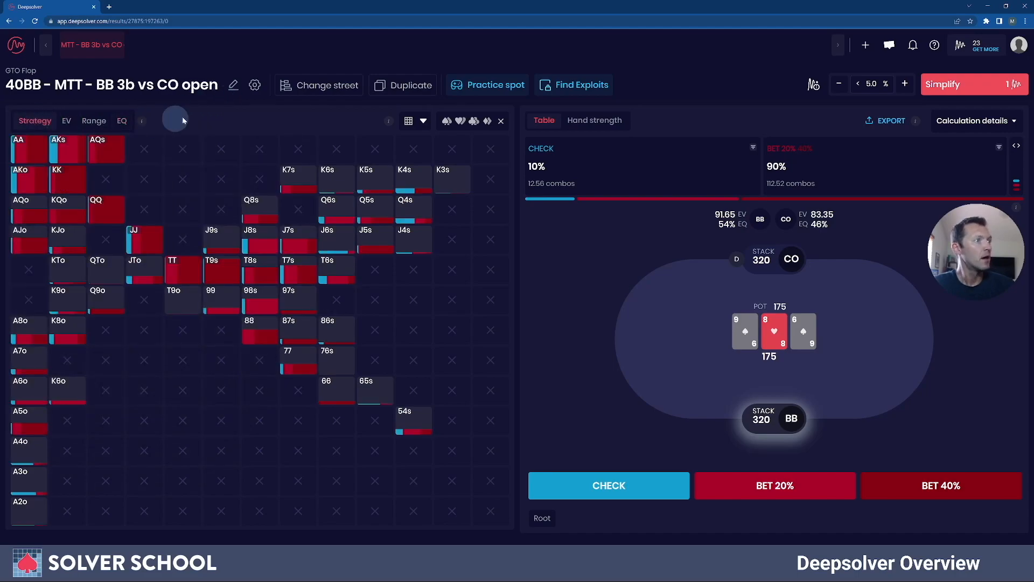
# Step: Review the matrix display modes, show EV/EQ values to check both views, and hide the values before returning to Strategy
pyautogui.moveTo(390, 124)
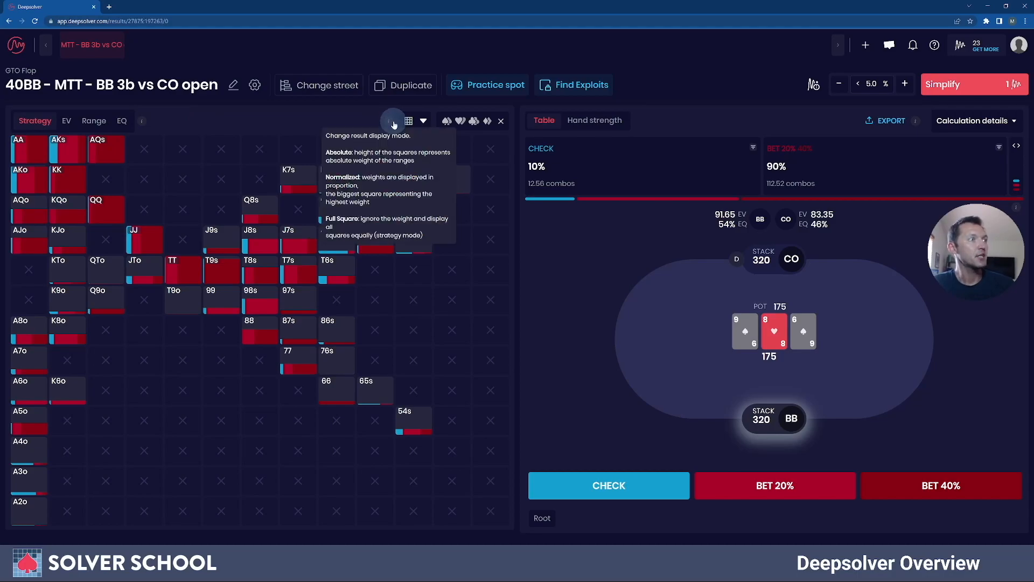
pyautogui.click(423, 121)
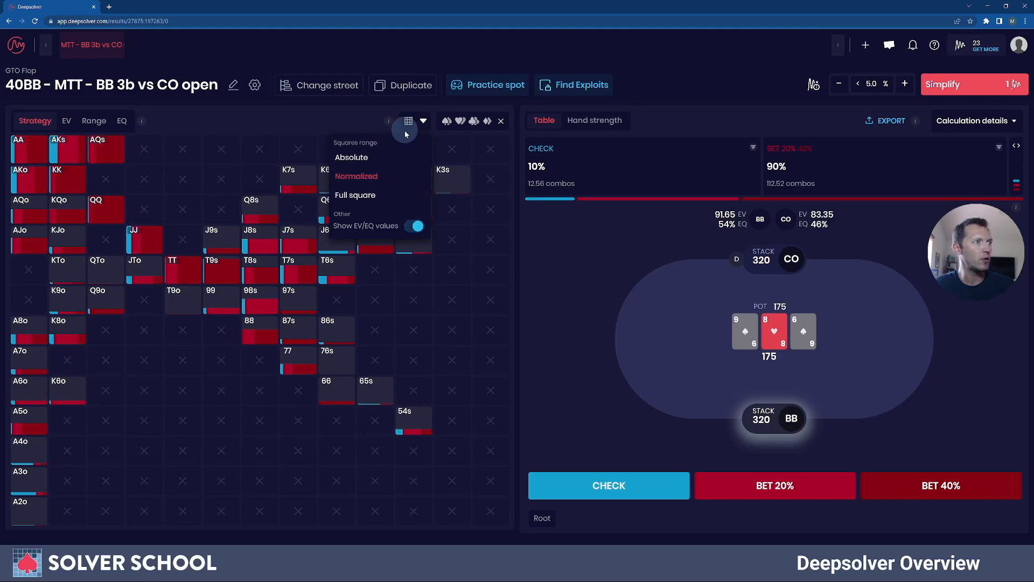
pyautogui.click(66, 121)
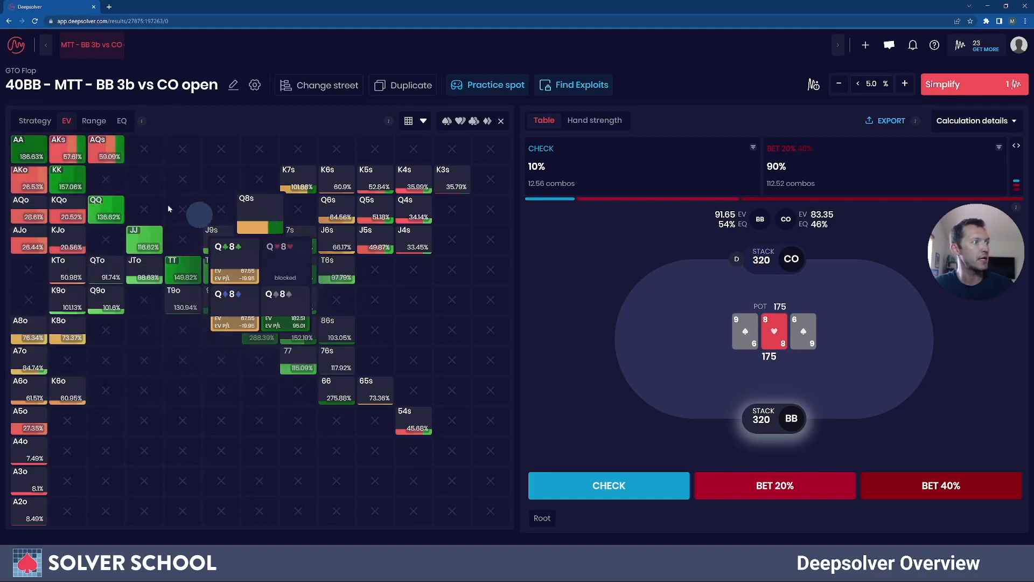
pyautogui.click(122, 122)
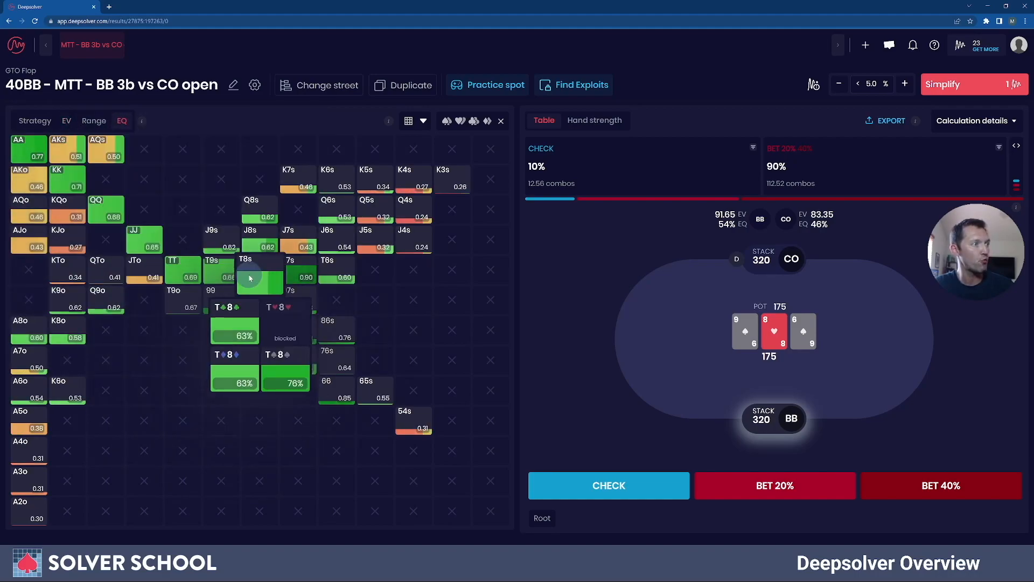
pyautogui.moveTo(316, 187)
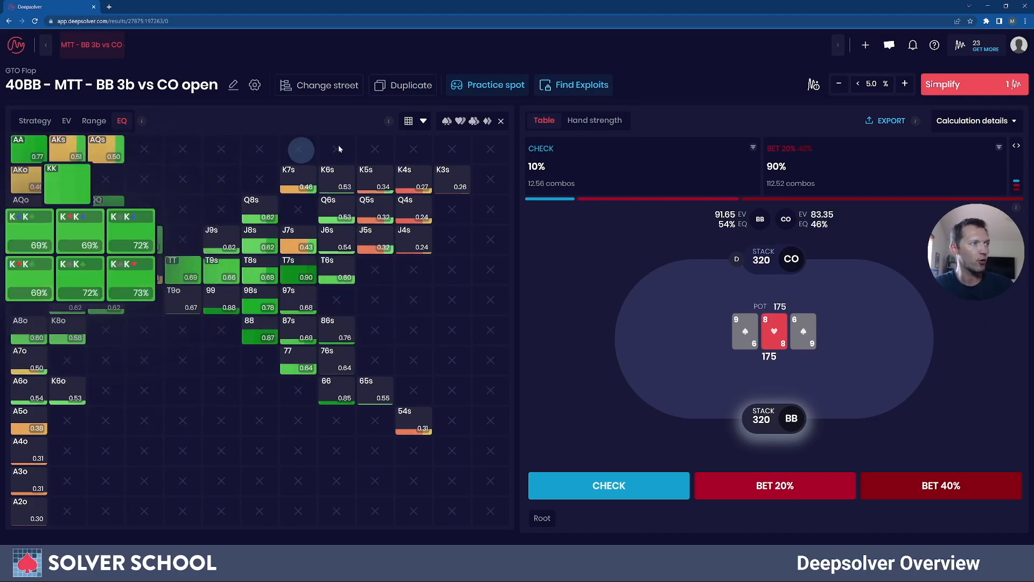
pyautogui.click(424, 121)
pyautogui.click(420, 227)
pyautogui.click(36, 128)
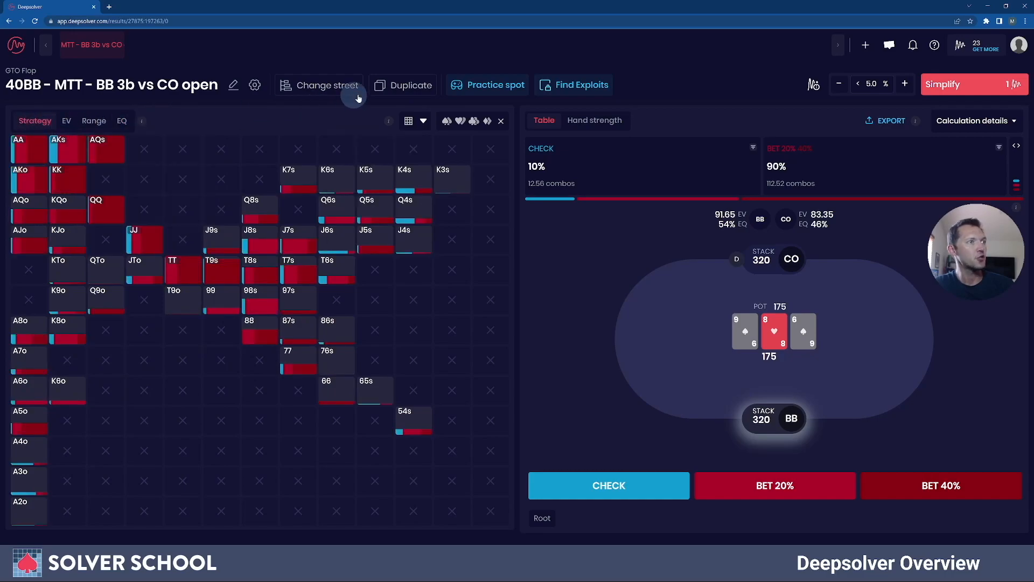
# Step: Review the matrix data export options, choosing Ranges in RNG format, and close the export dialog
pyautogui.moveTo(450, 122)
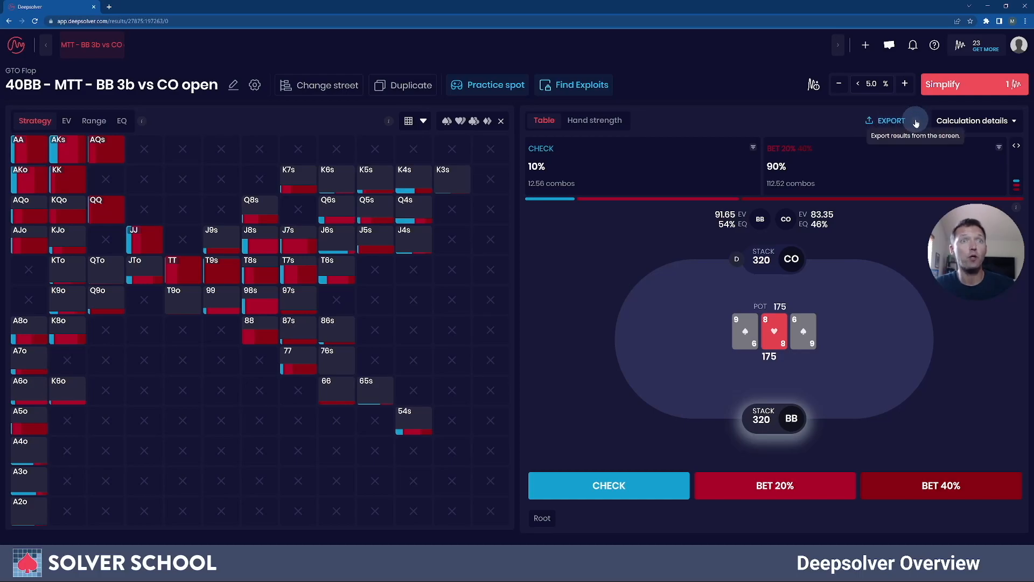
pyautogui.click(890, 120)
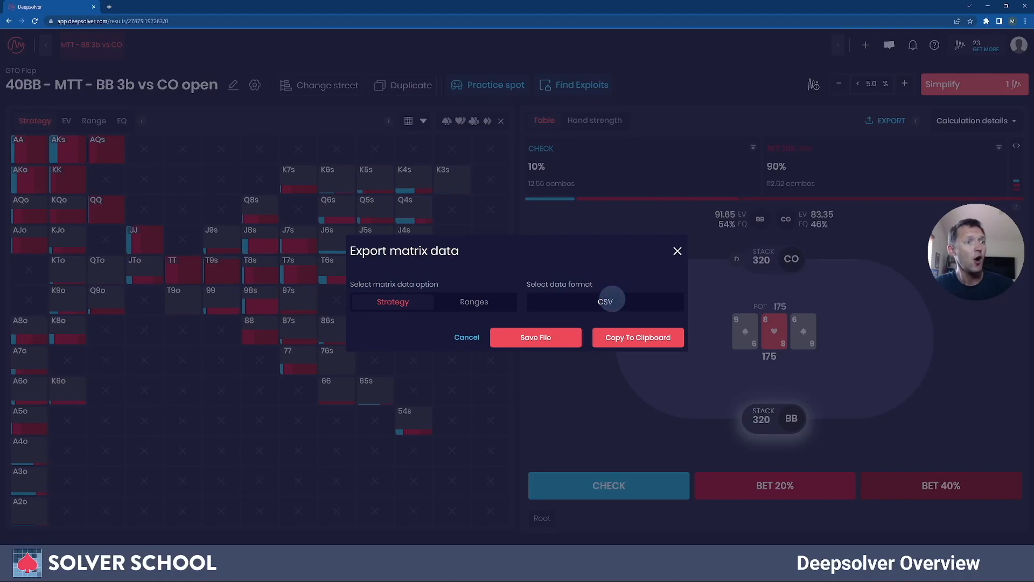
pyautogui.click(477, 300)
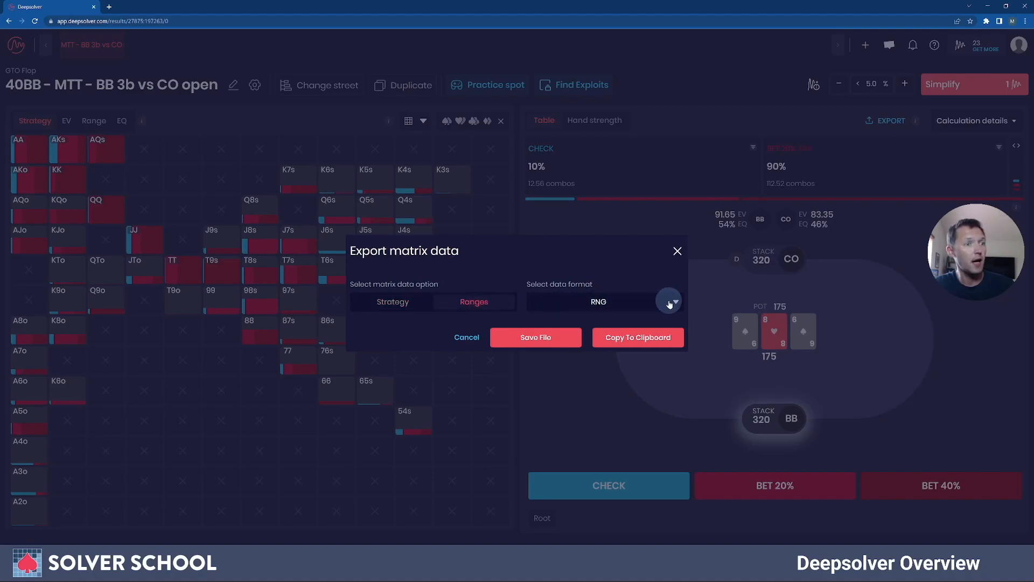
pyautogui.click(670, 300)
pyautogui.click(623, 309)
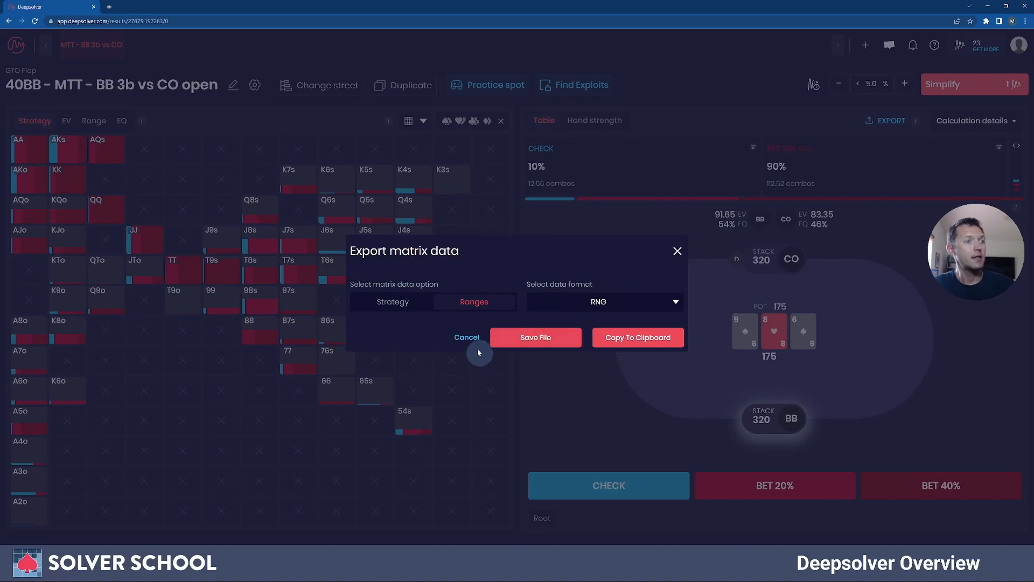
pyautogui.click(532, 341)
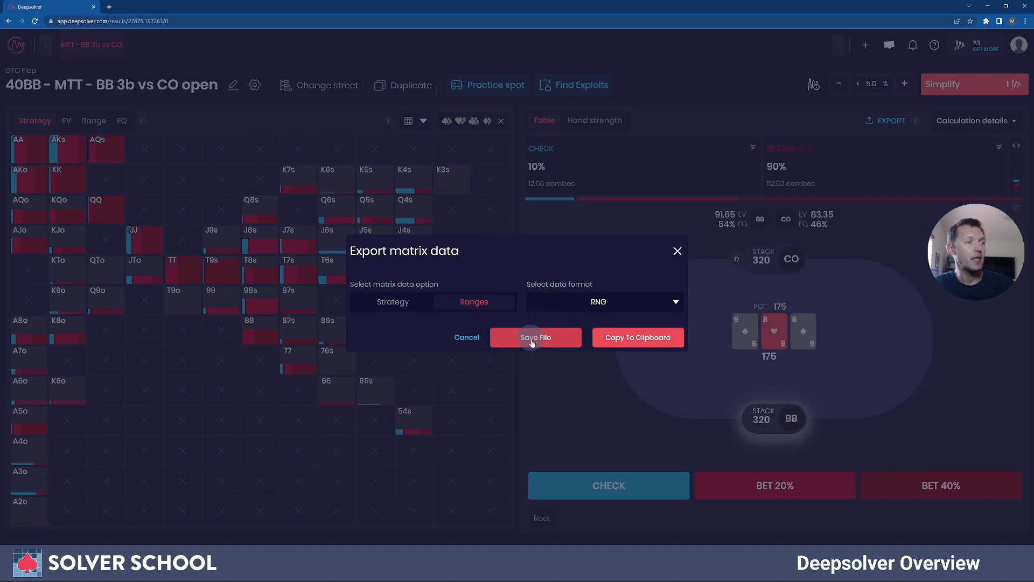
pyautogui.click(600, 341)
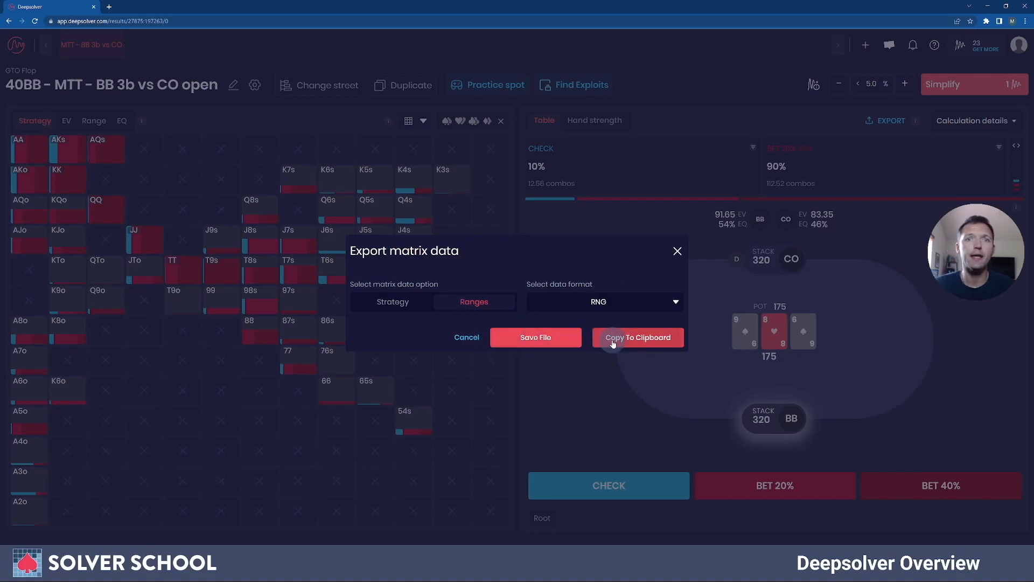
pyautogui.click(677, 251)
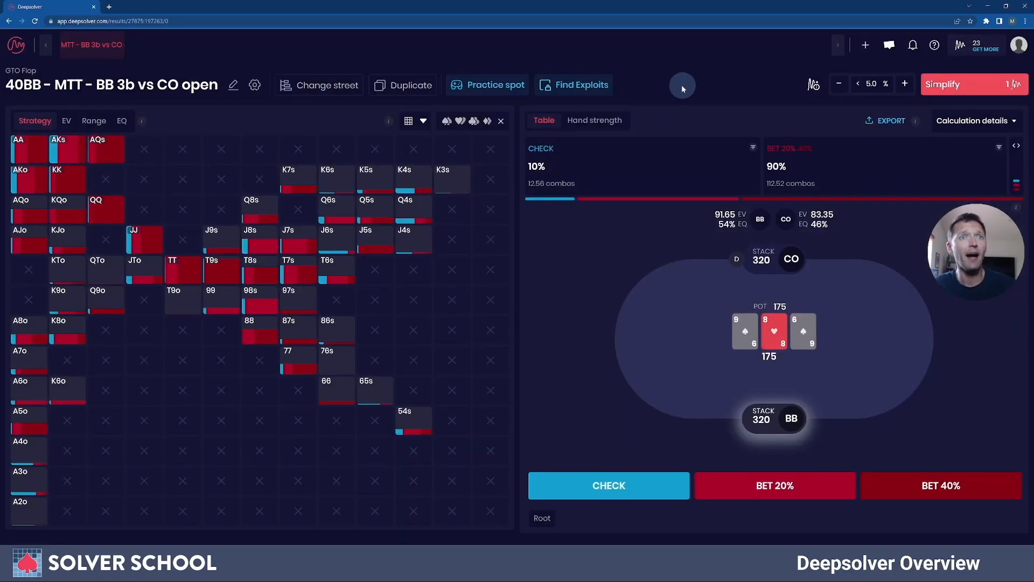
# Step: Show the calculation details to examine the solution's convergence, time, iterations and nodes
pyautogui.click(1015, 123)
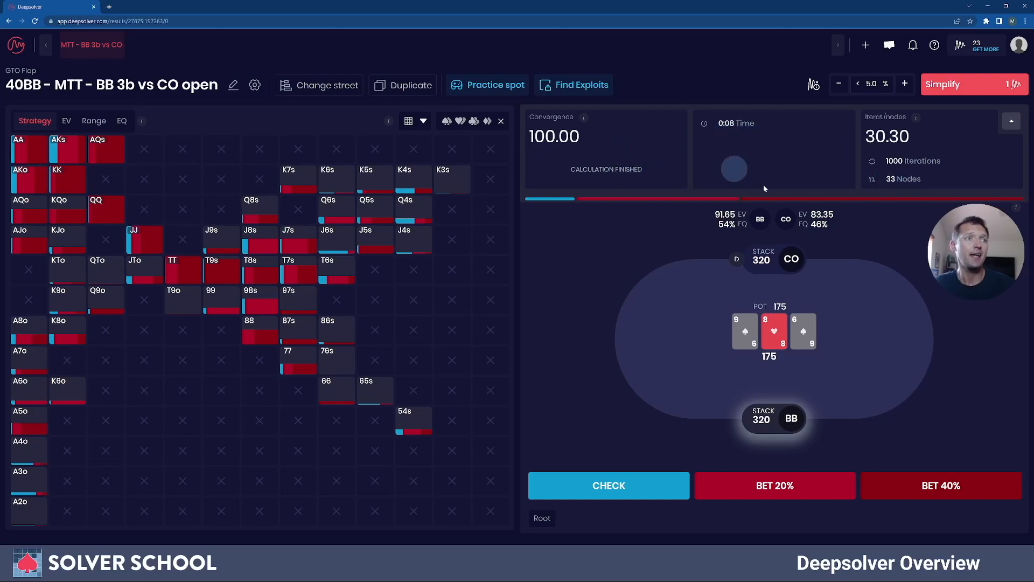
# Step: Inspect CO's response to BB's 20% bet, and back at the root show the 20% and 40% bets as separate actions
pyautogui.click(1014, 119)
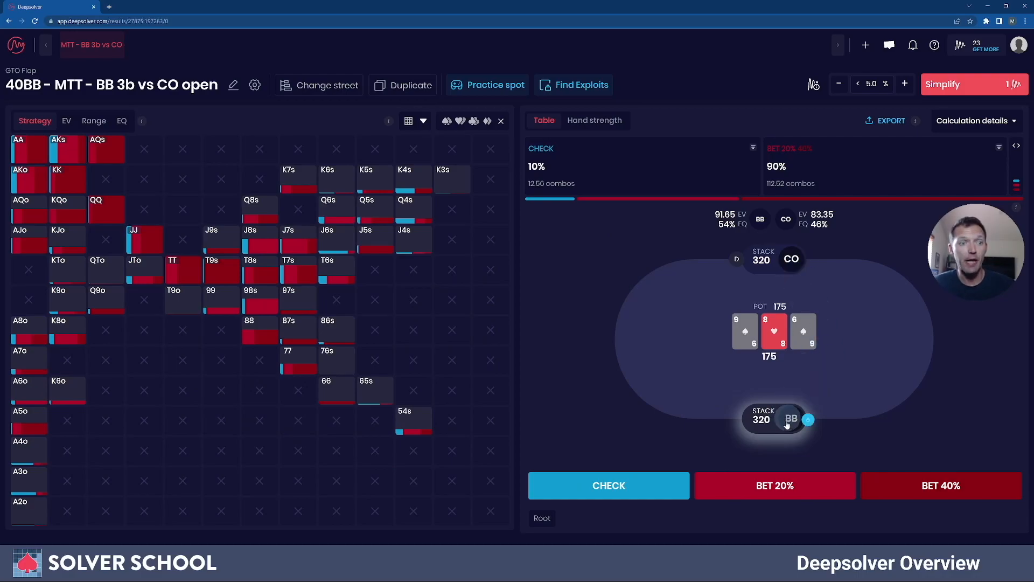
pyautogui.click(789, 494)
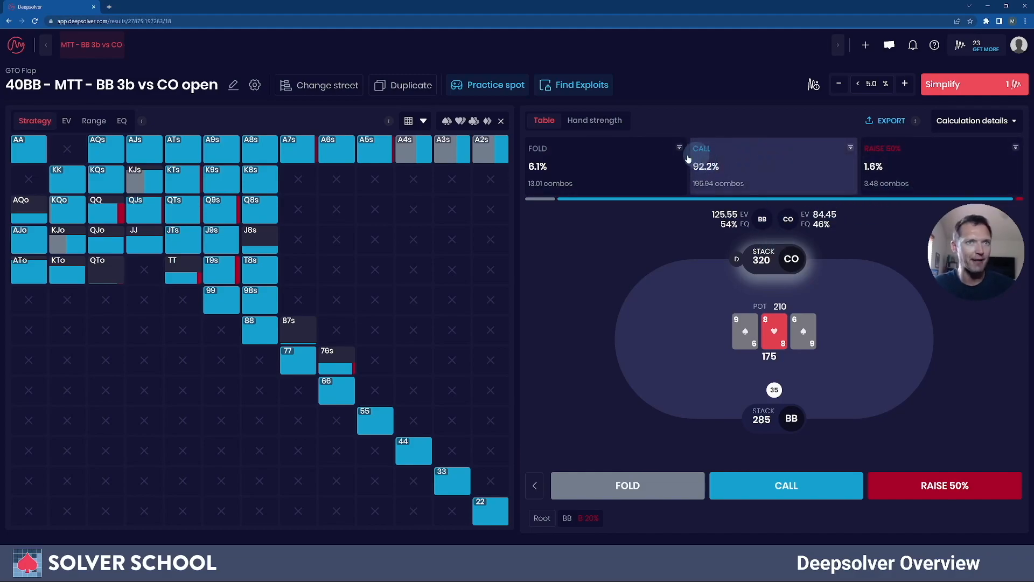
pyautogui.click(536, 519)
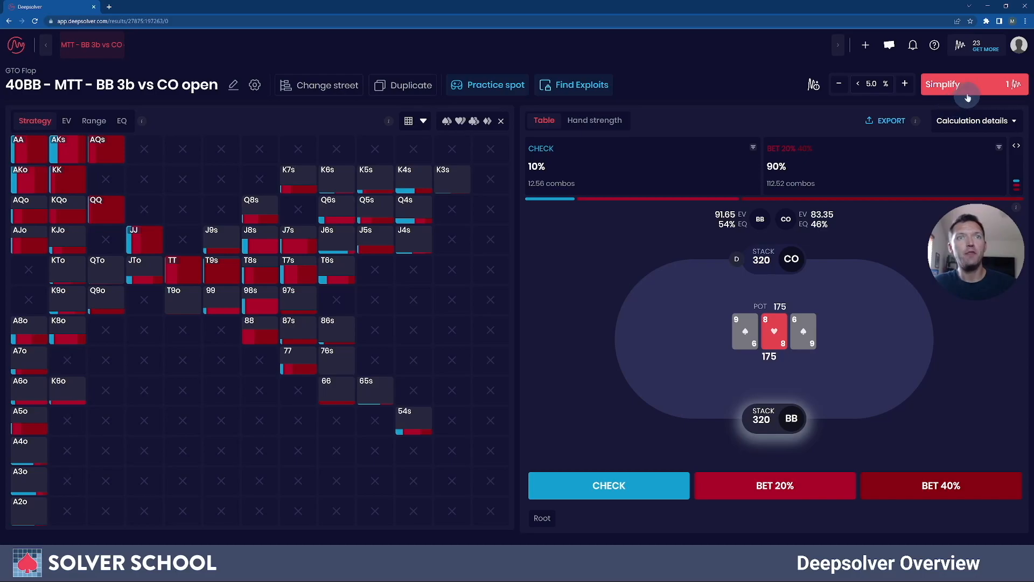
pyautogui.click(1017, 146)
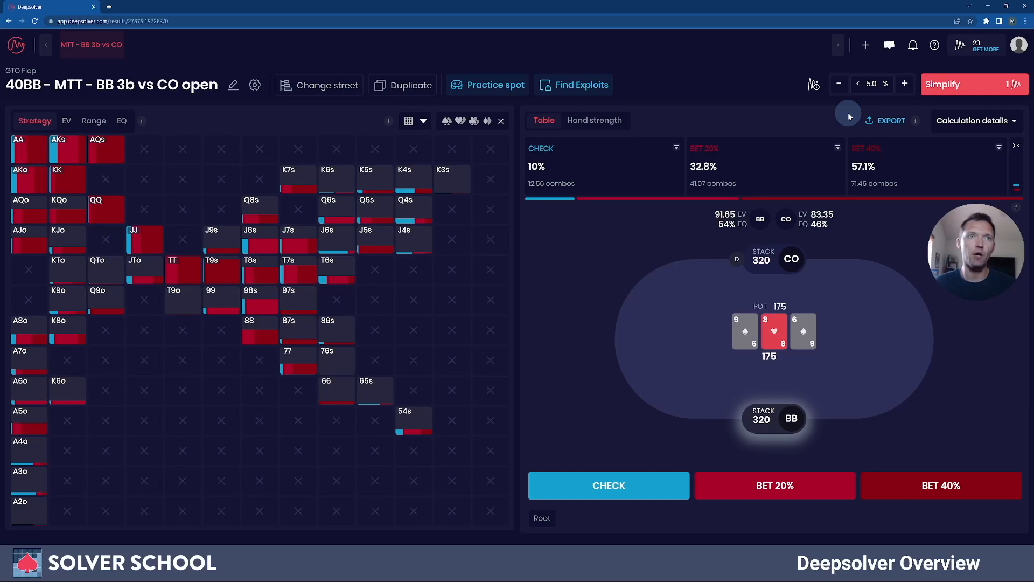
# Step: Try raising the simplification threshold to 10.0%, and lower it back to 5.0%
pyautogui.moveTo(814, 86)
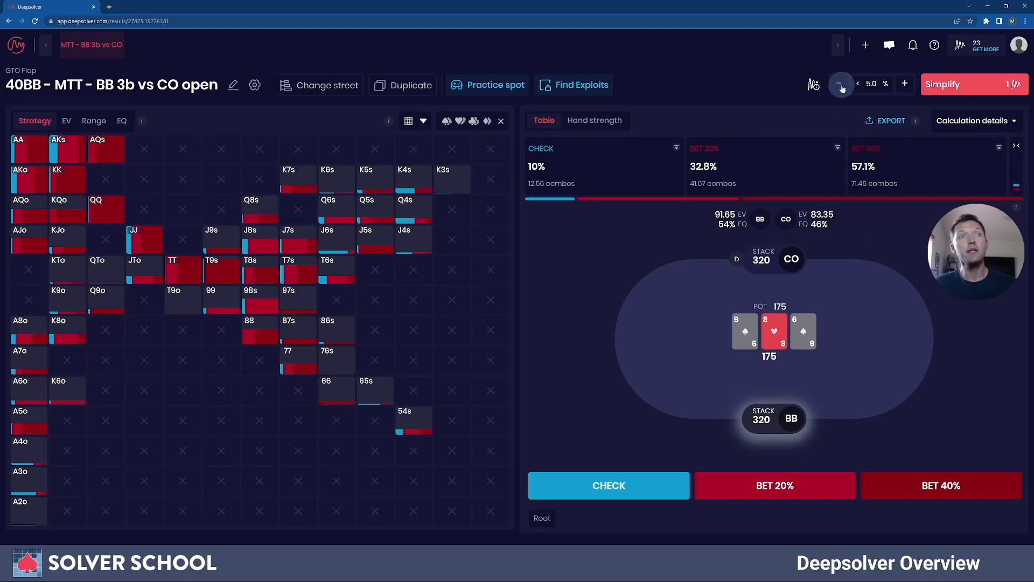
pyautogui.click(902, 89)
pyautogui.click(902, 89)
pyautogui.click(902, 88)
pyautogui.click(903, 88)
pyautogui.click(904, 88)
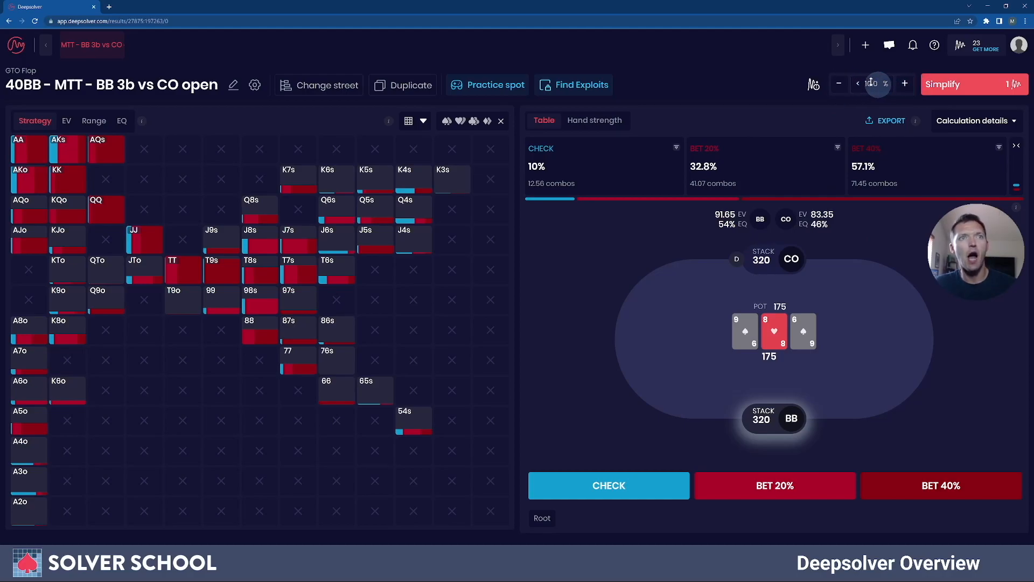
pyautogui.click(839, 84)
pyautogui.click(839, 85)
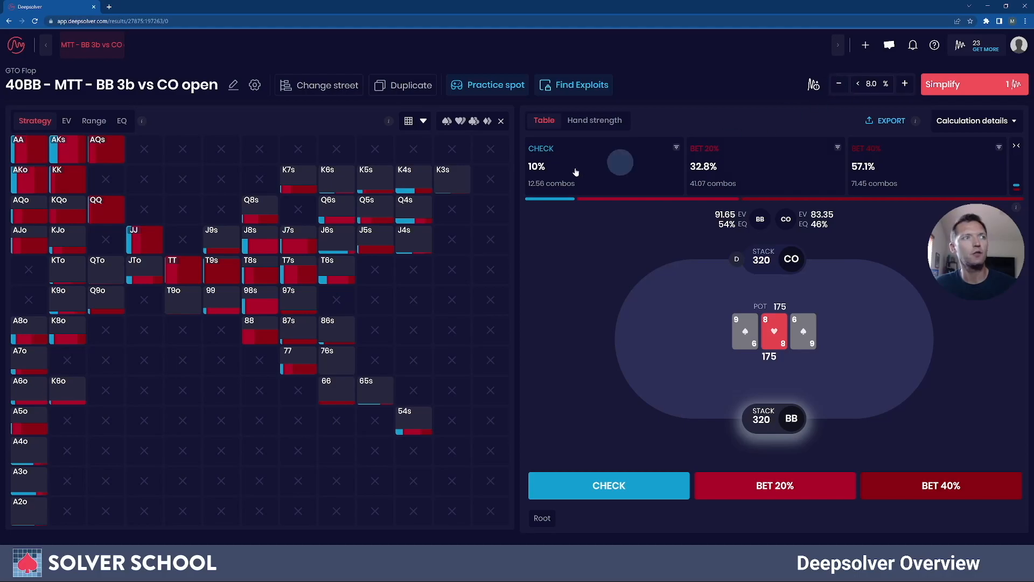
pyautogui.click(839, 89)
pyautogui.click(839, 89)
pyautogui.click(839, 87)
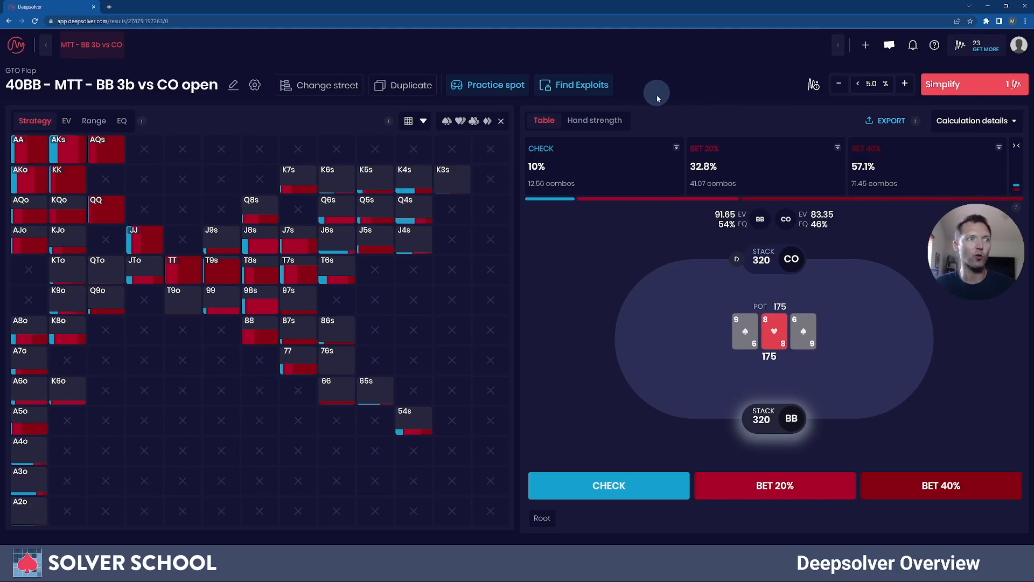
# Step: Simplify the solution at the 5.0% threshold, and review its calculation details and CO's response to the 40% bet
pyautogui.click(957, 89)
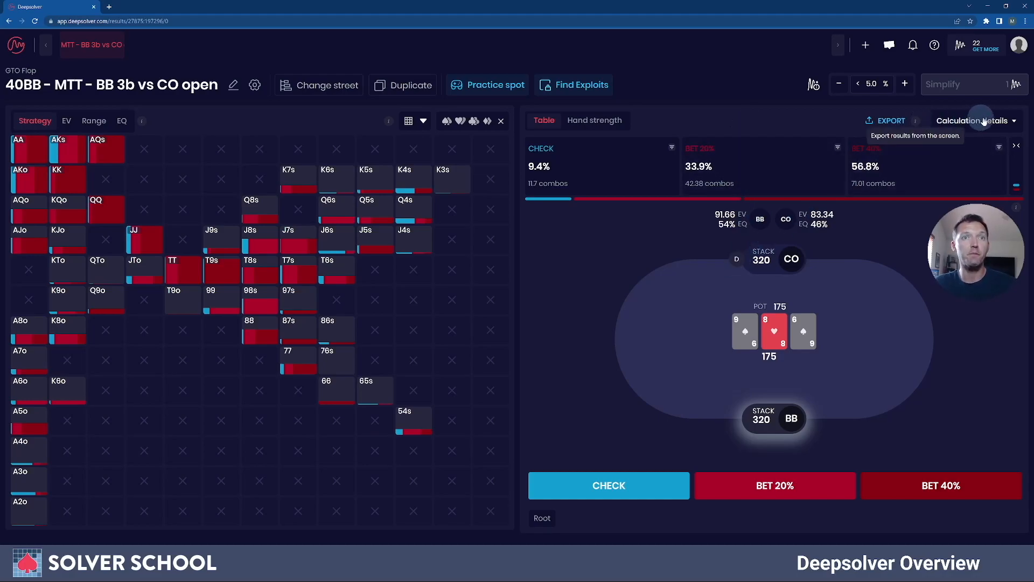
pyautogui.click(1012, 122)
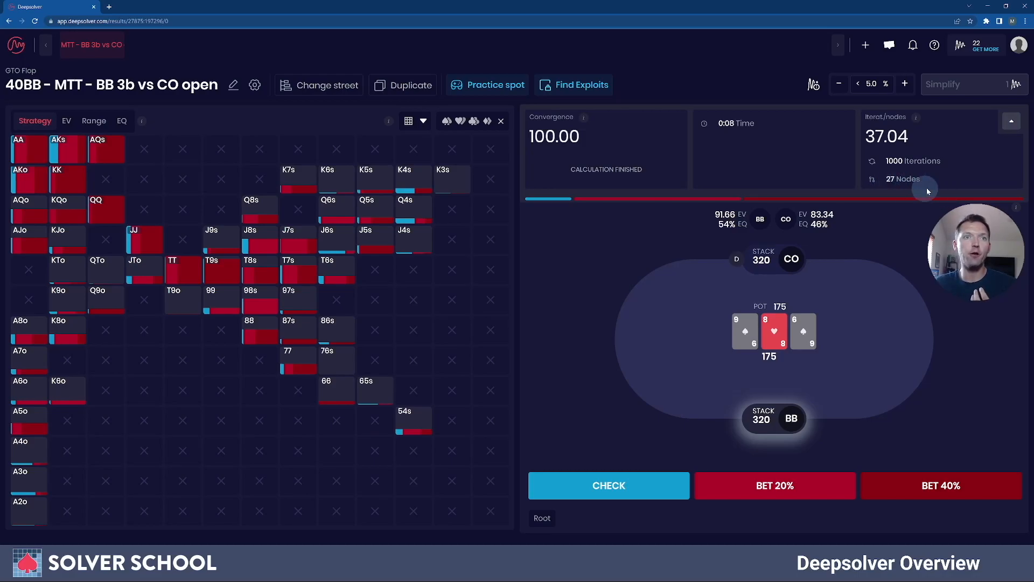
pyautogui.click(1014, 122)
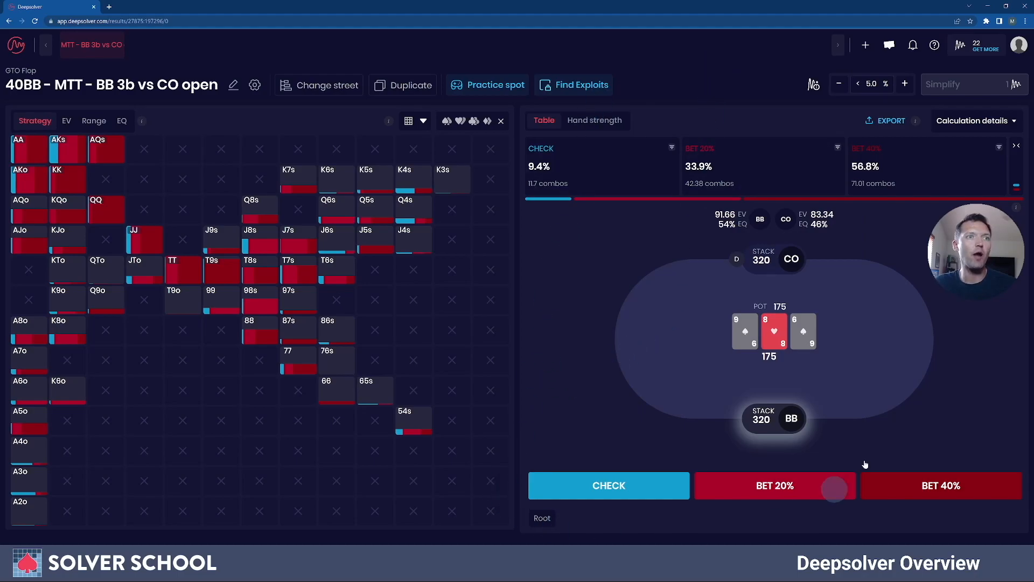
pyautogui.click(934, 486)
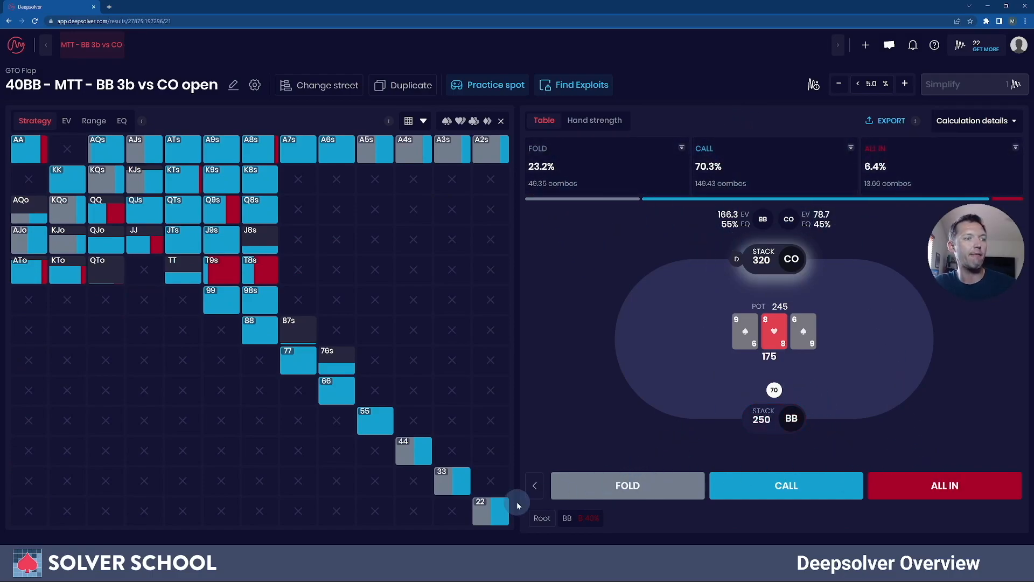
pyautogui.click(535, 486)
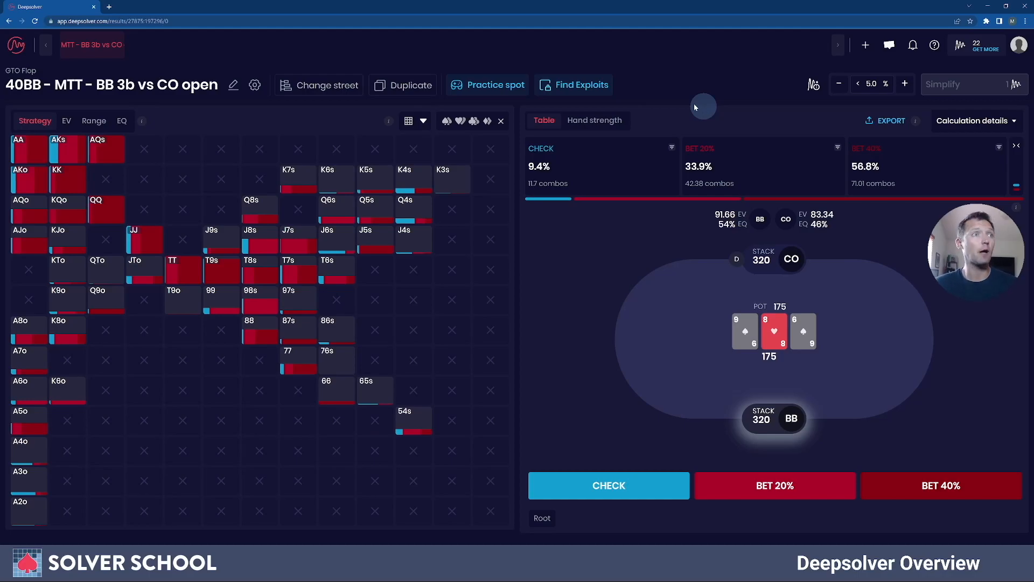
# Step: Start finding exploits for the simplified spot and review the Custom and Aggressive manual nodelocking options
pyautogui.click(586, 87)
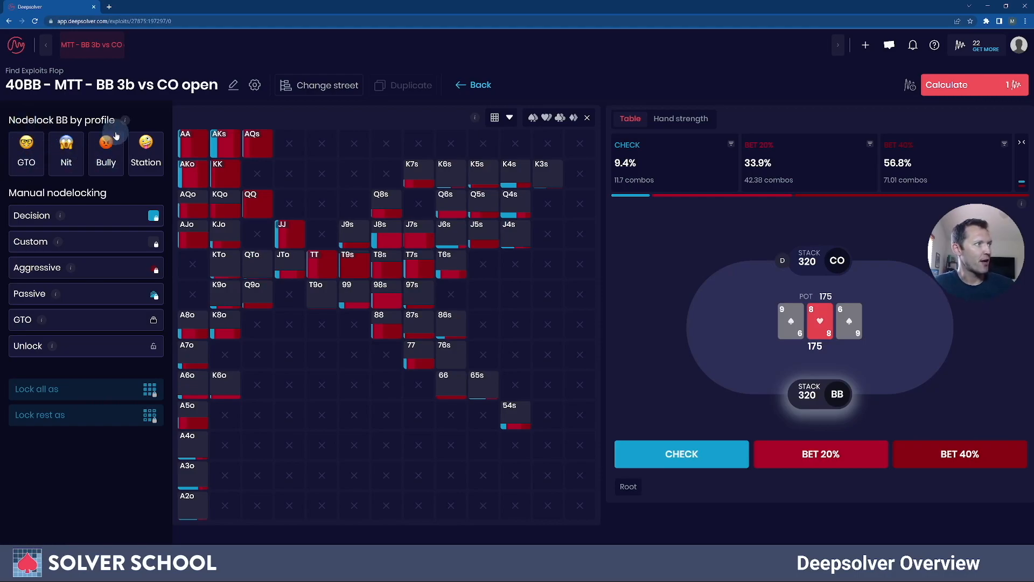
pyautogui.moveTo(124, 124)
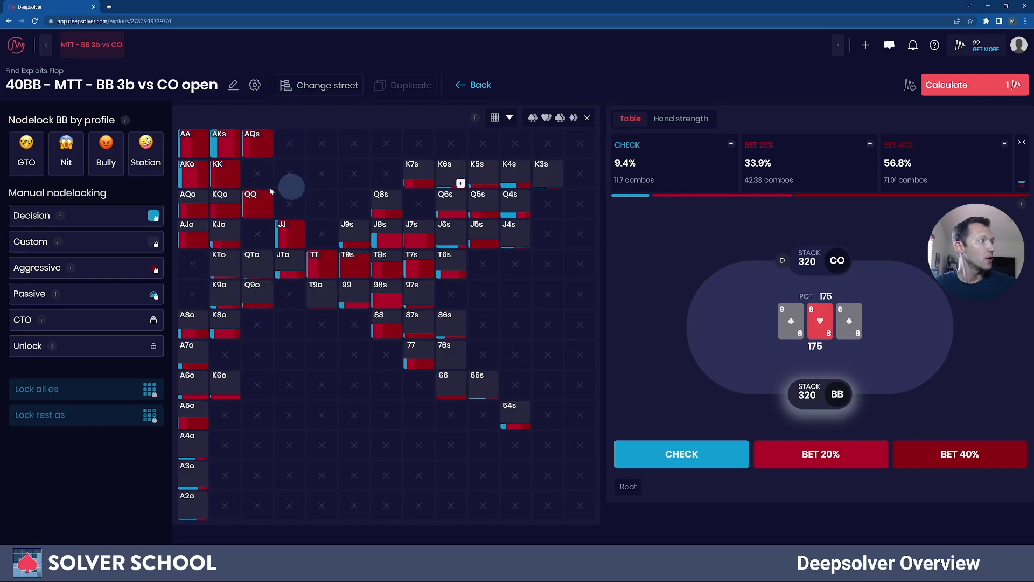
pyautogui.moveTo(58, 216)
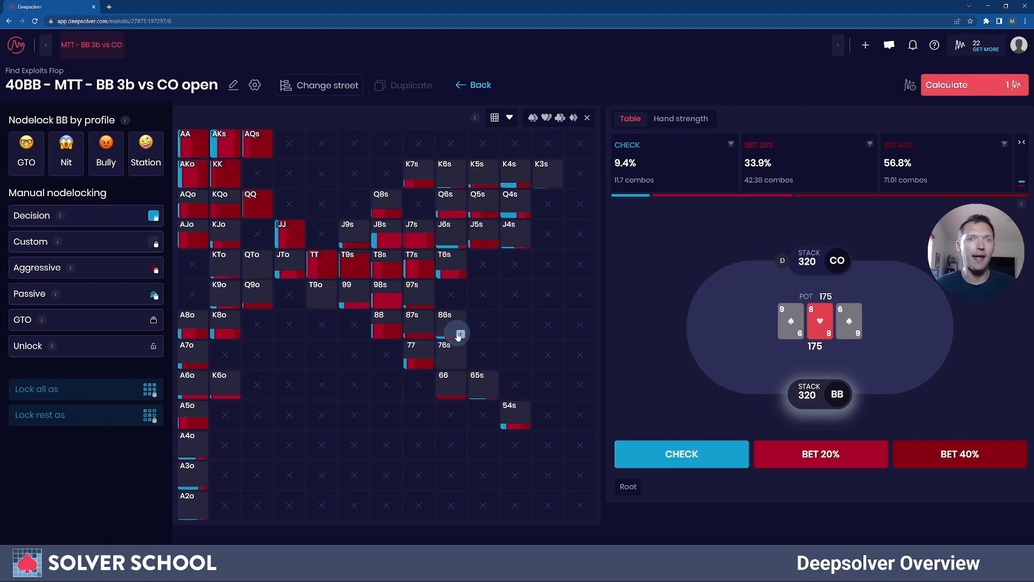
pyautogui.click(78, 250)
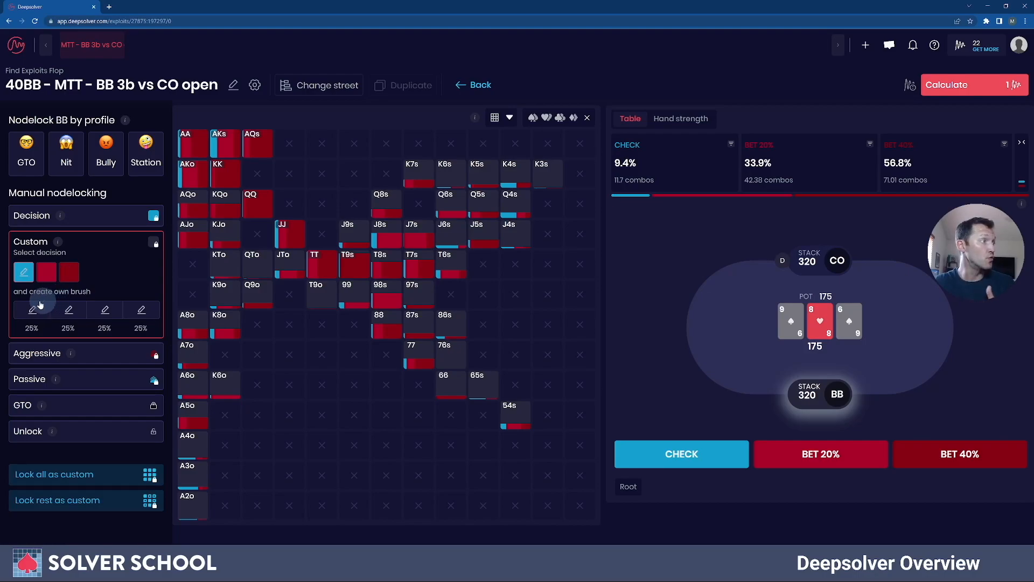
pyautogui.click(97, 355)
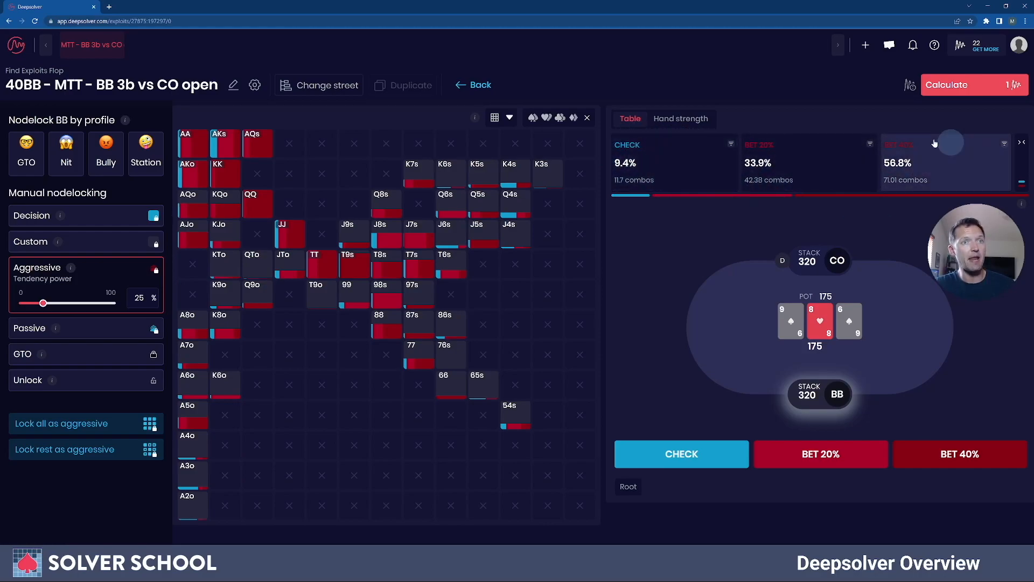
# Step: Nodelock BB with the Bully profile at power L and calculate the exploit solution
pyautogui.click(103, 159)
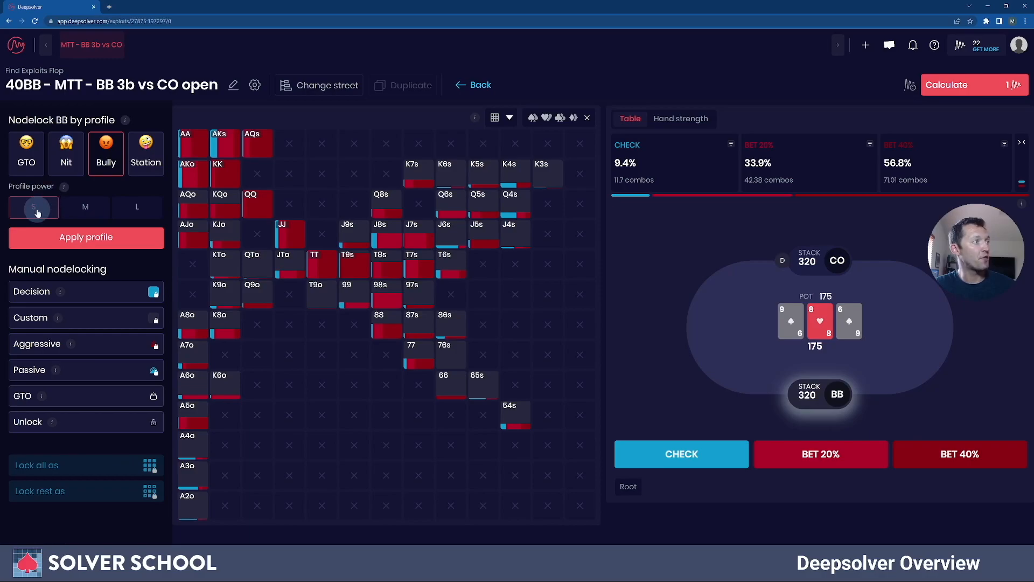
pyautogui.click(138, 209)
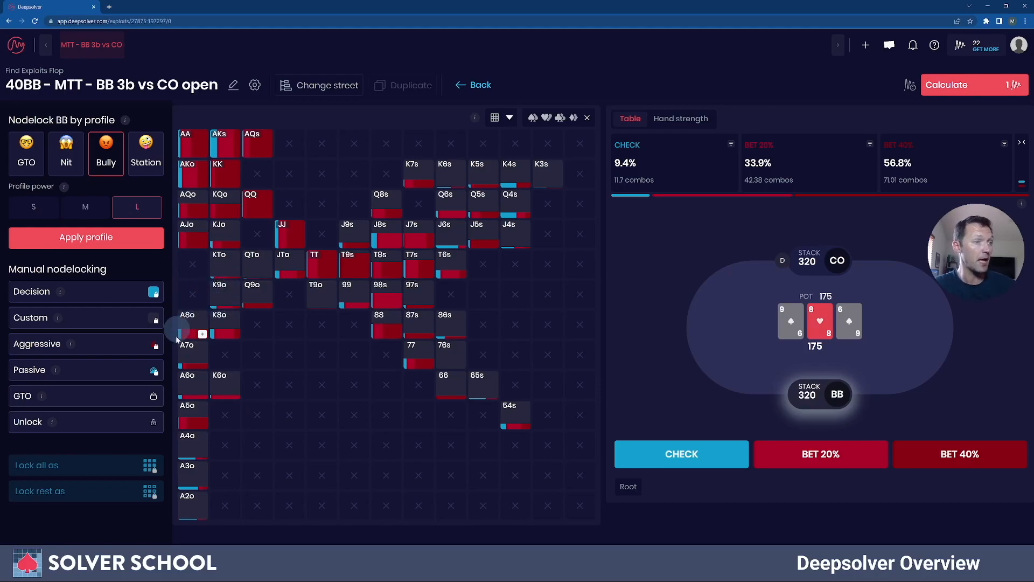
pyautogui.click(93, 240)
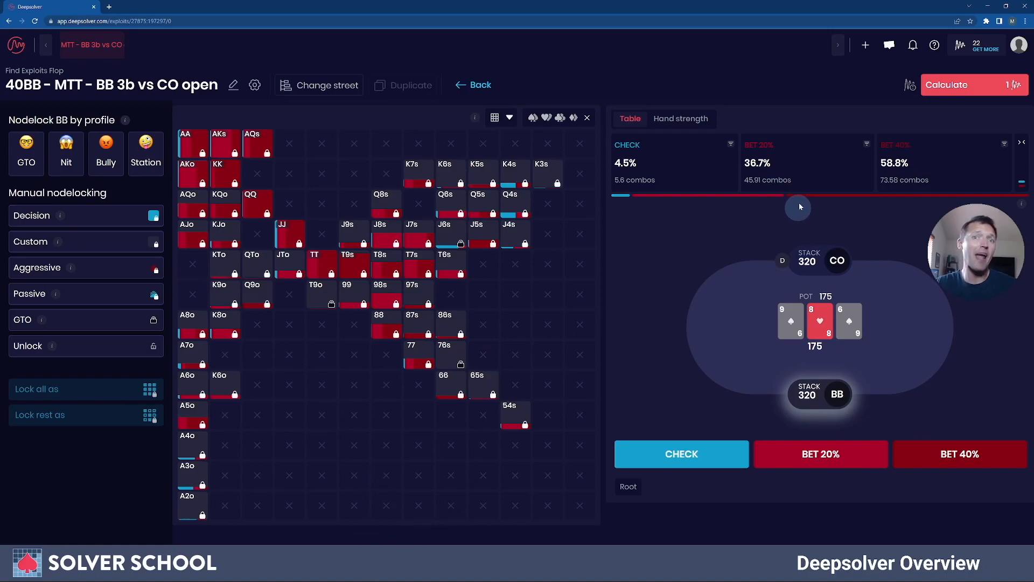
pyautogui.click(951, 86)
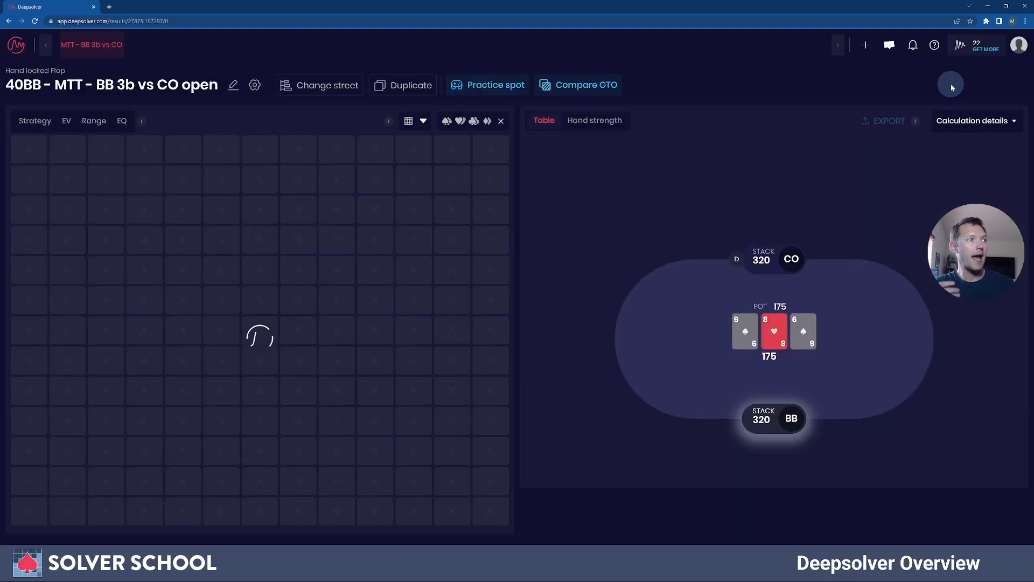
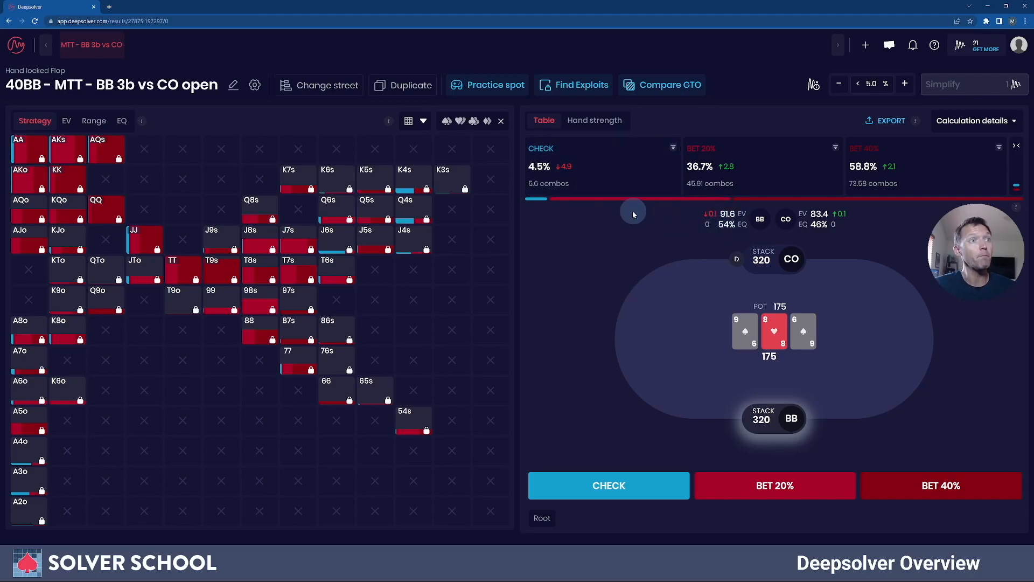
# Step: Compare the exploit with GTO after BB's 40% bet, inspecting A3s, and return to the root of the GTO solution
pyautogui.click(672, 86)
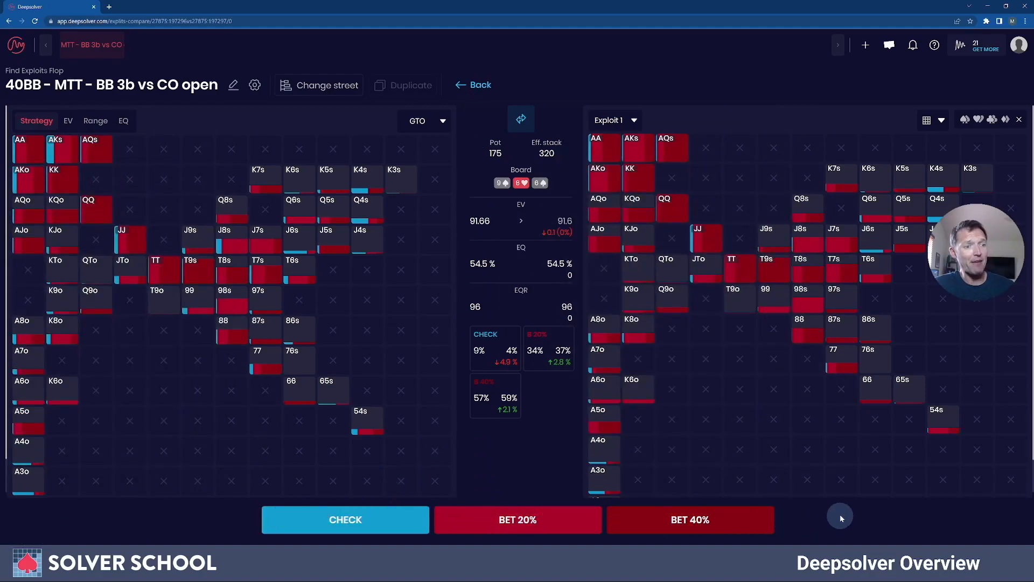
pyautogui.click(698, 522)
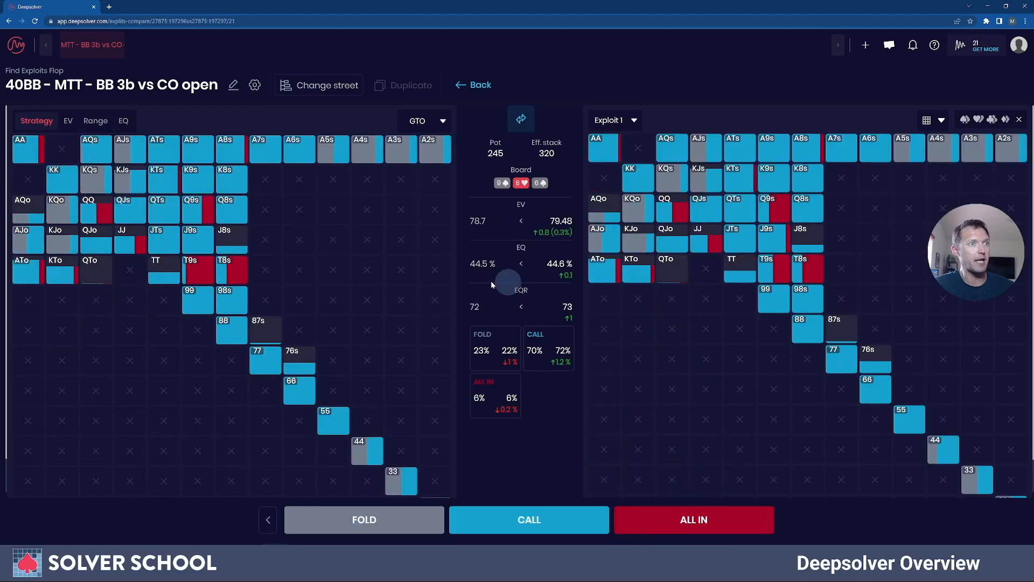
pyautogui.moveTo(319, 356)
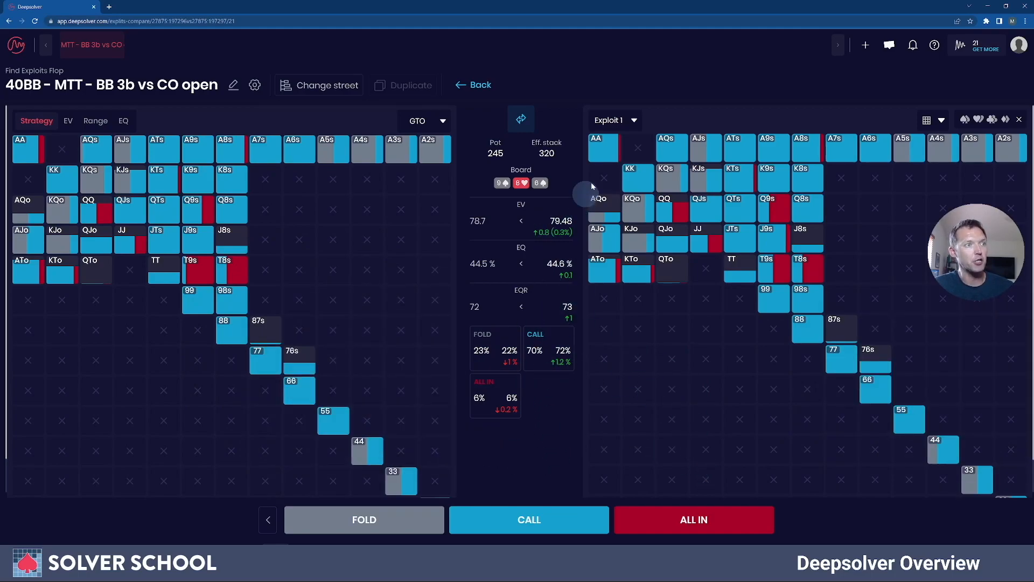
pyautogui.moveTo(386, 163)
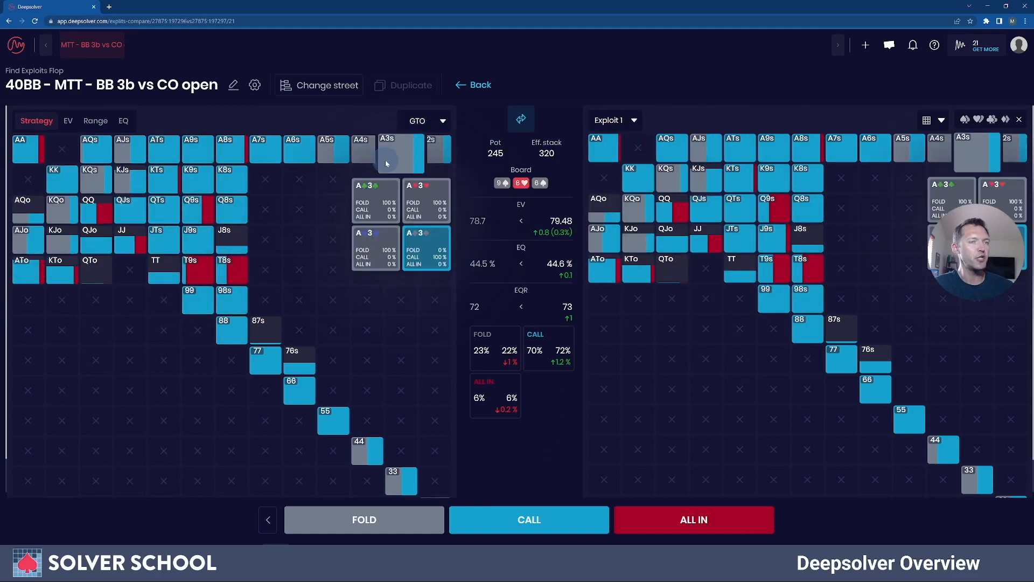
pyautogui.click(473, 84)
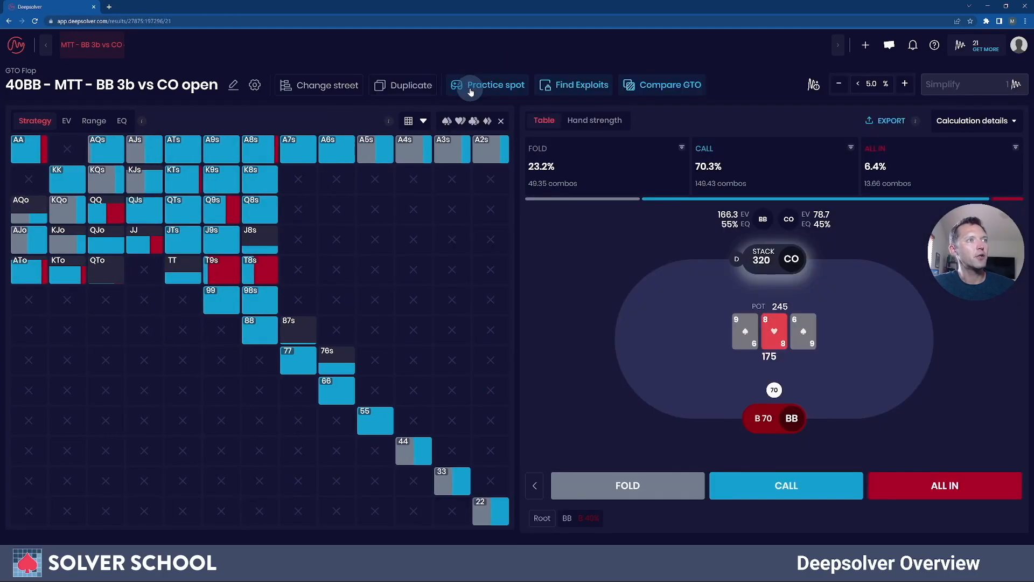
pyautogui.click(542, 517)
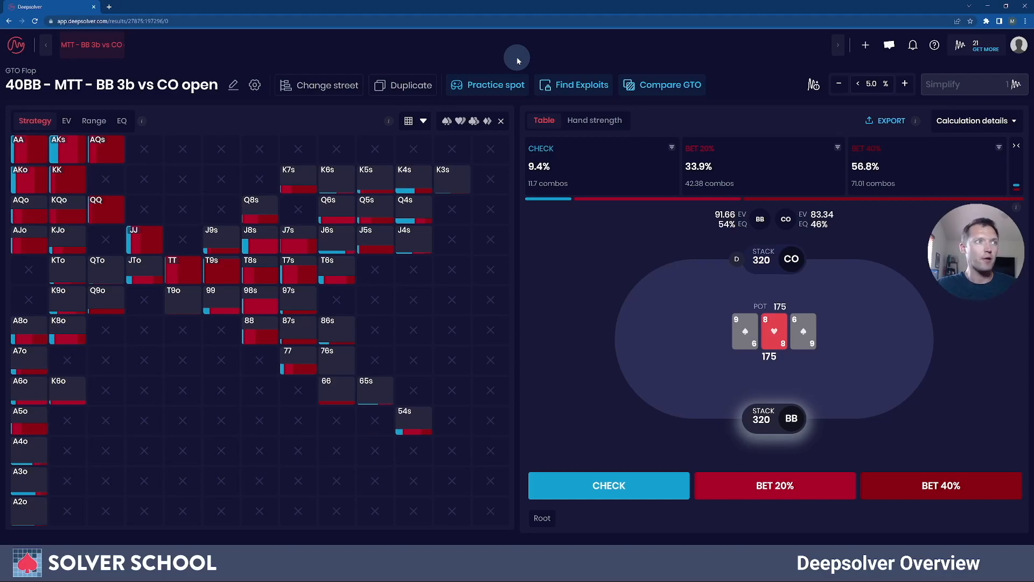
# Step: Set up a practice session against the solution as BB, with Drill one street as game mode and Educational gameplay
pyautogui.click(500, 88)
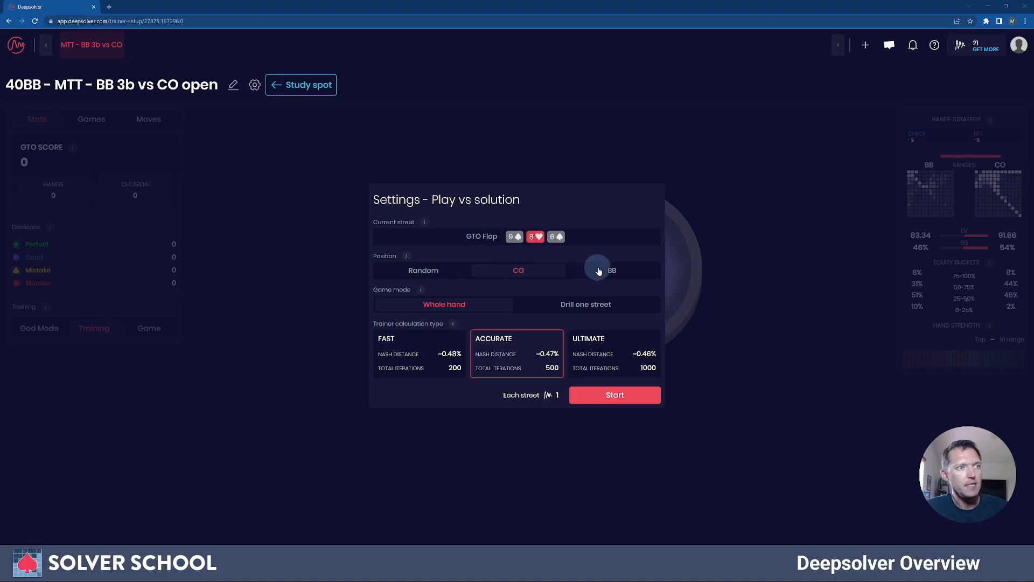
pyautogui.click(597, 272)
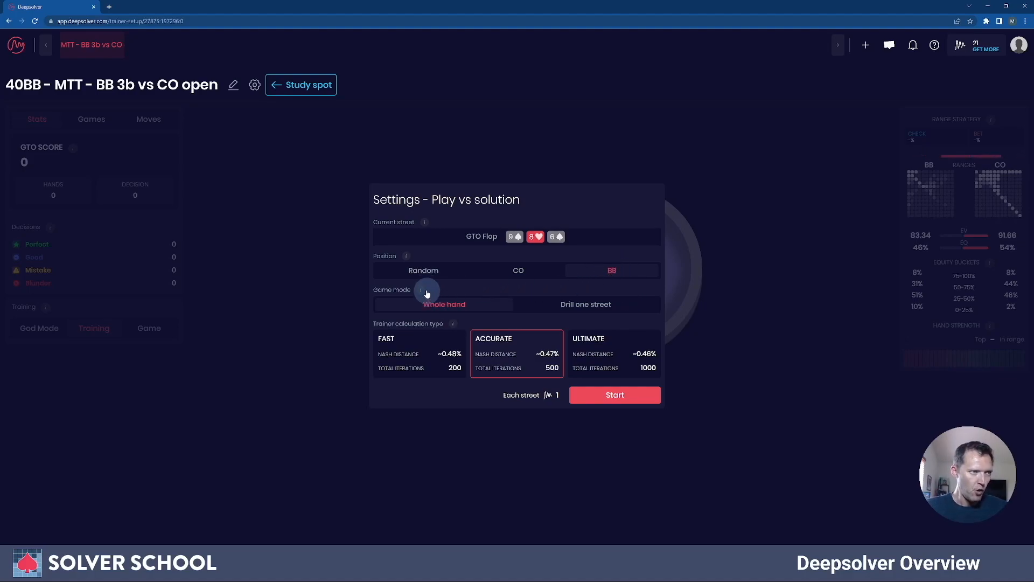
pyautogui.moveTo(420, 294)
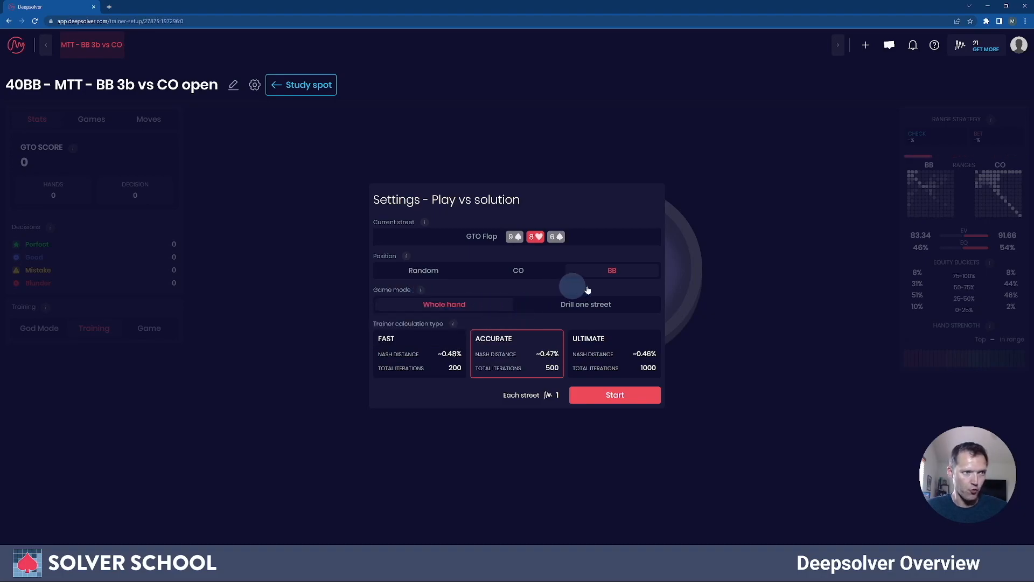
pyautogui.click(629, 307)
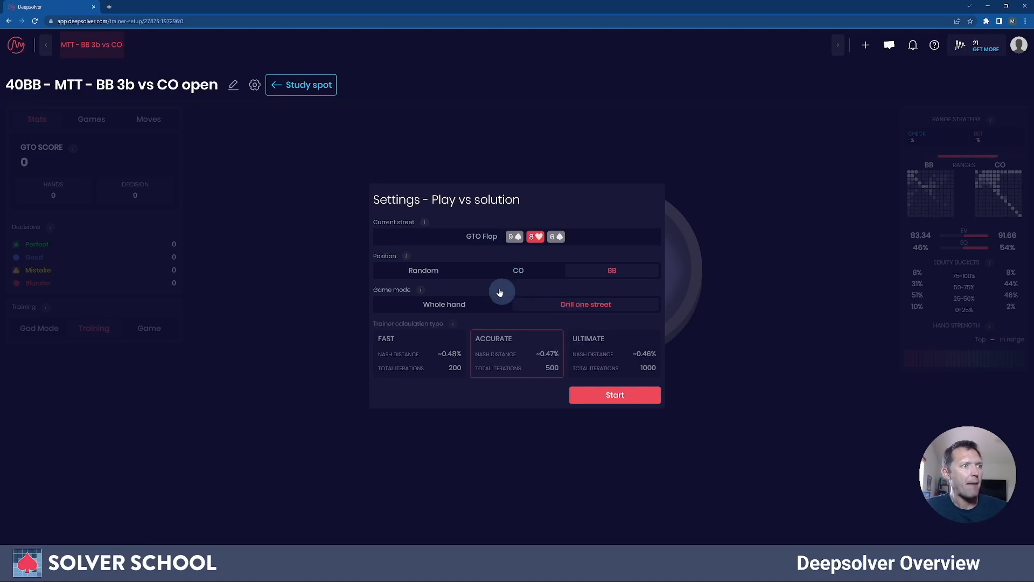
pyautogui.click(597, 394)
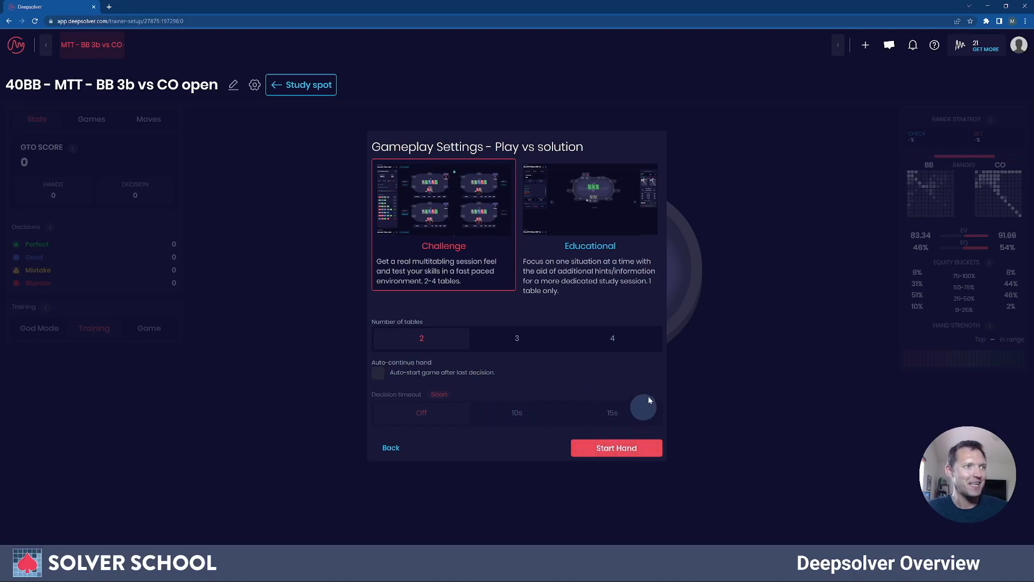
pyautogui.click(606, 196)
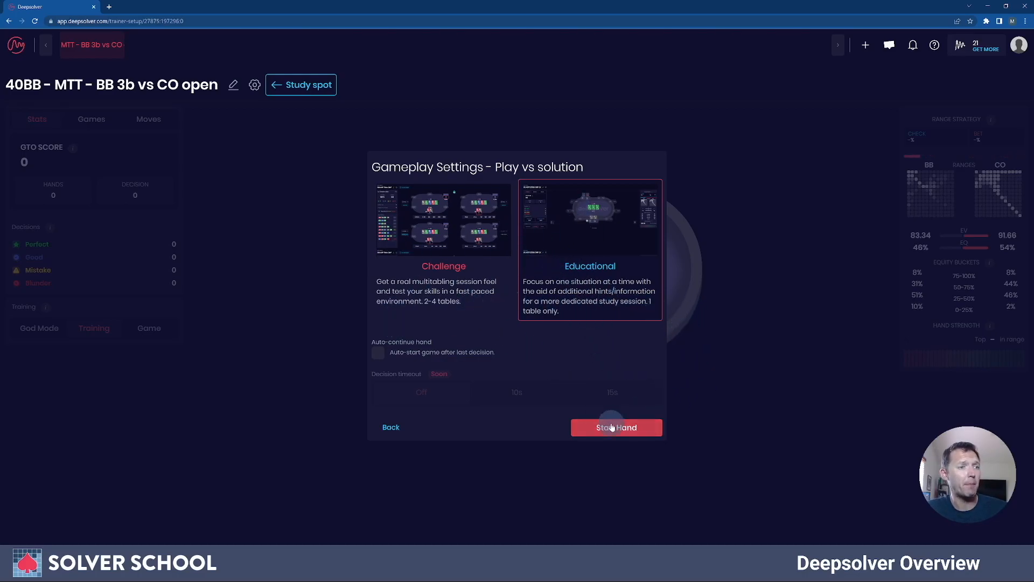
# Step: Start the practice hand and examine the enlarged BB and CO ranges, range strategy and equity buckets
pyautogui.click(612, 428)
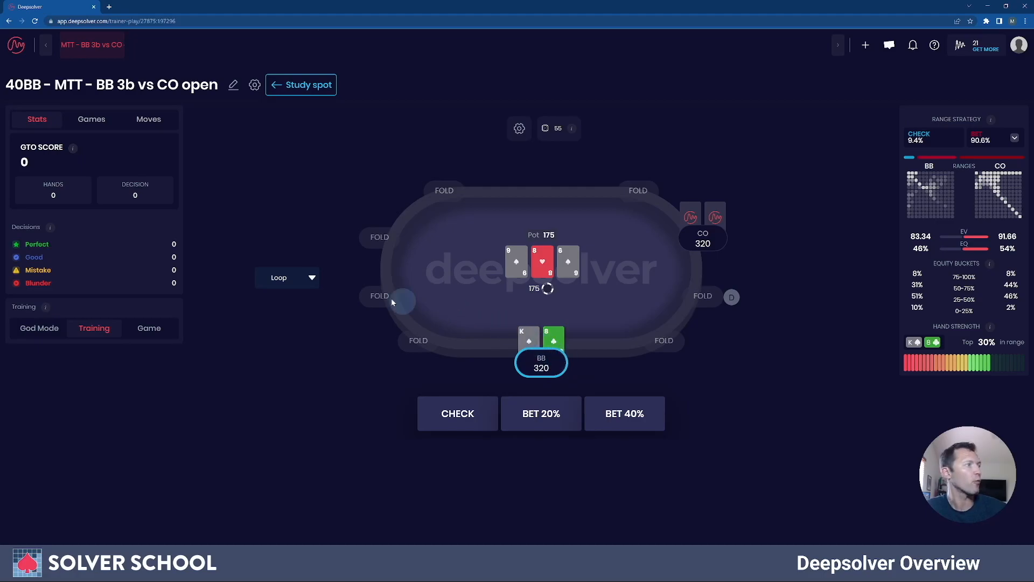
pyautogui.click(938, 202)
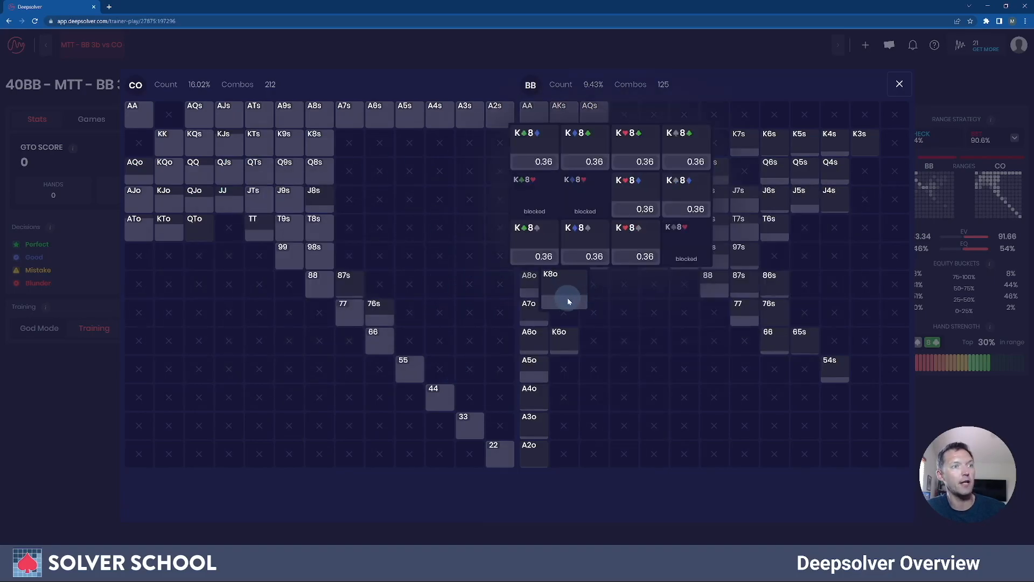
pyautogui.click(899, 86)
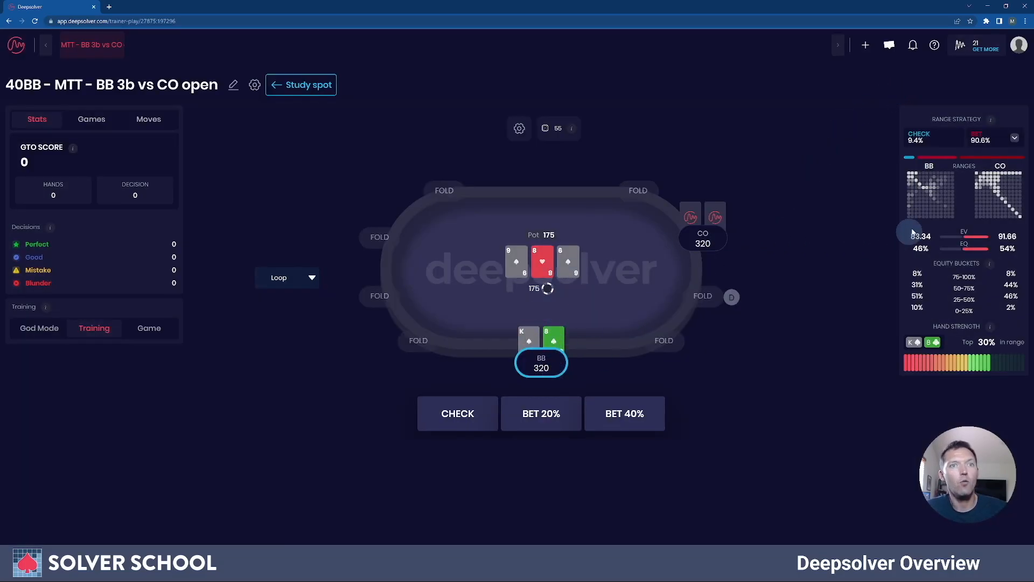
pyautogui.click(934, 144)
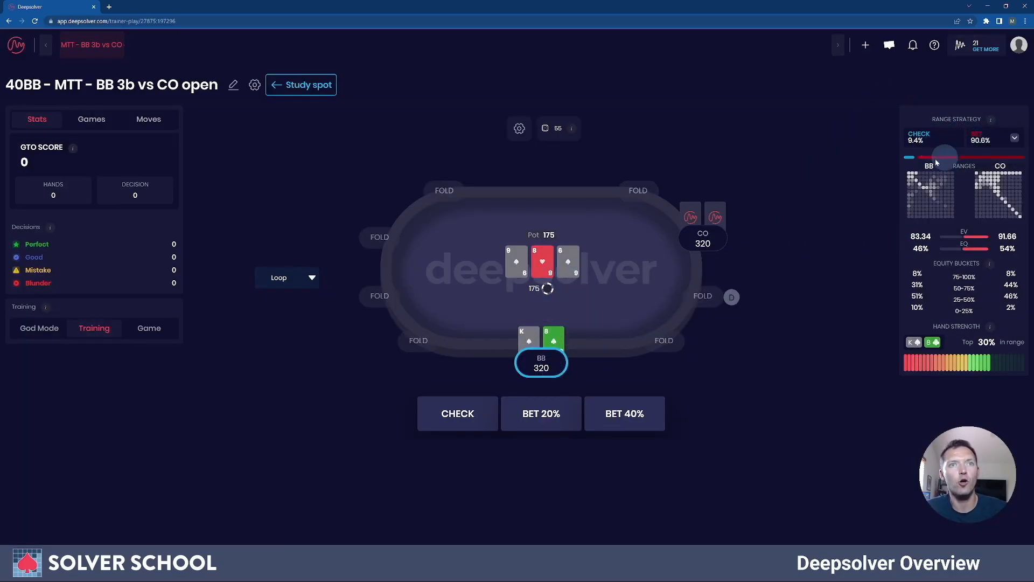
pyautogui.moveTo(961, 204)
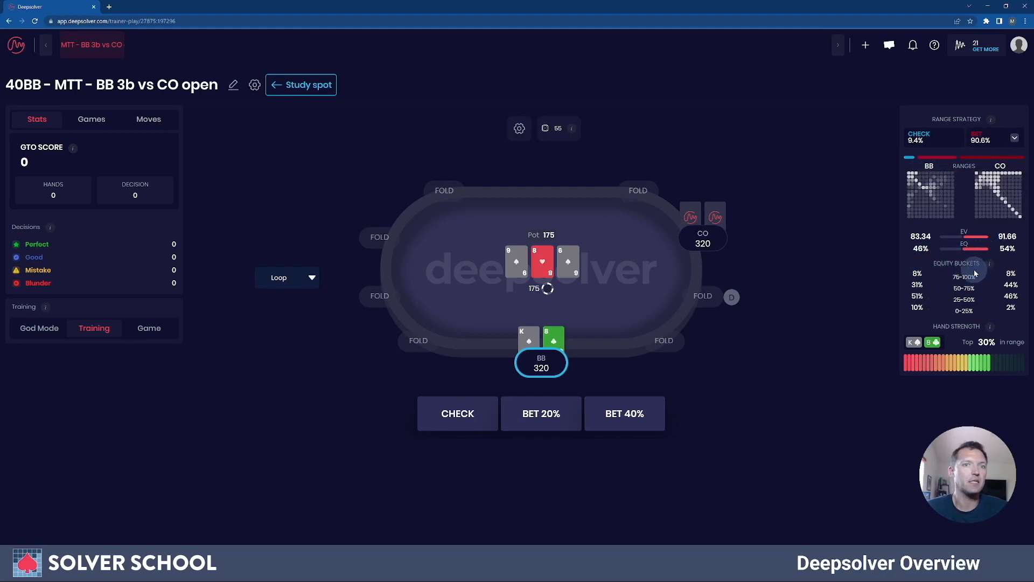
pyautogui.moveTo(992, 266)
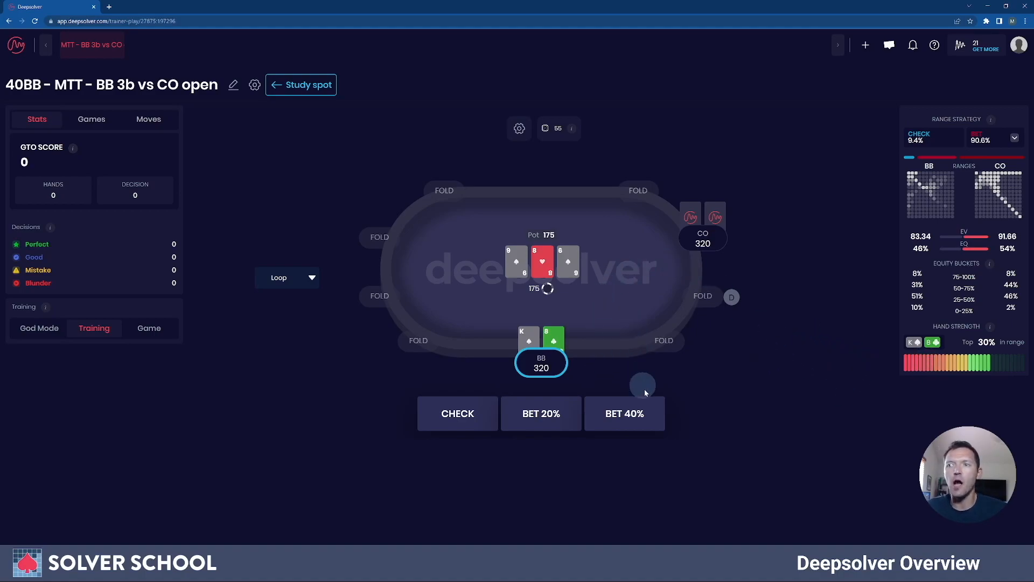
# Step: Bet 20% with K♠8♣, deal another hand, and compare the Training and Game assistance levels, ending on Game
pyautogui.click(541, 419)
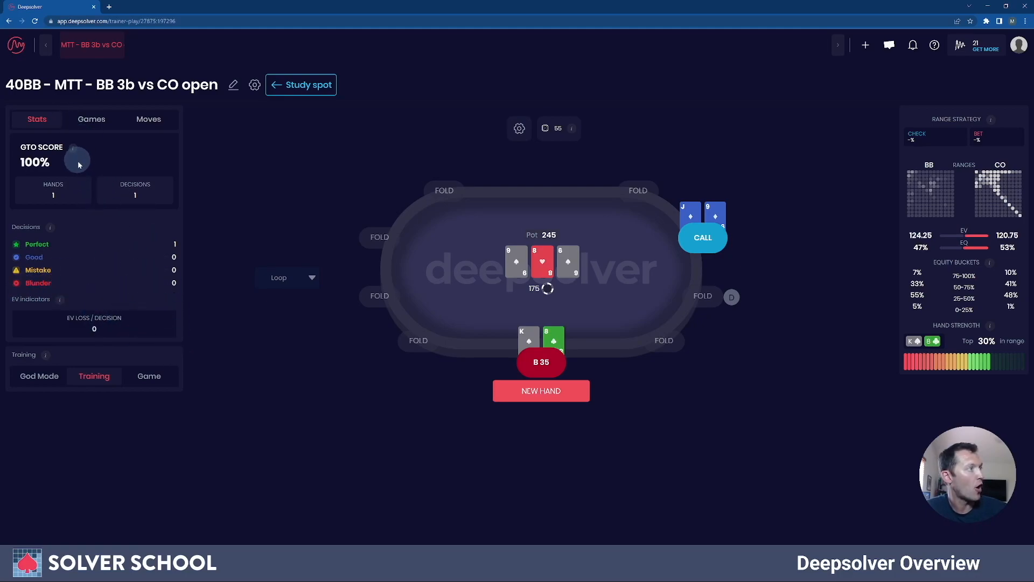
pyautogui.moveTo(45, 360)
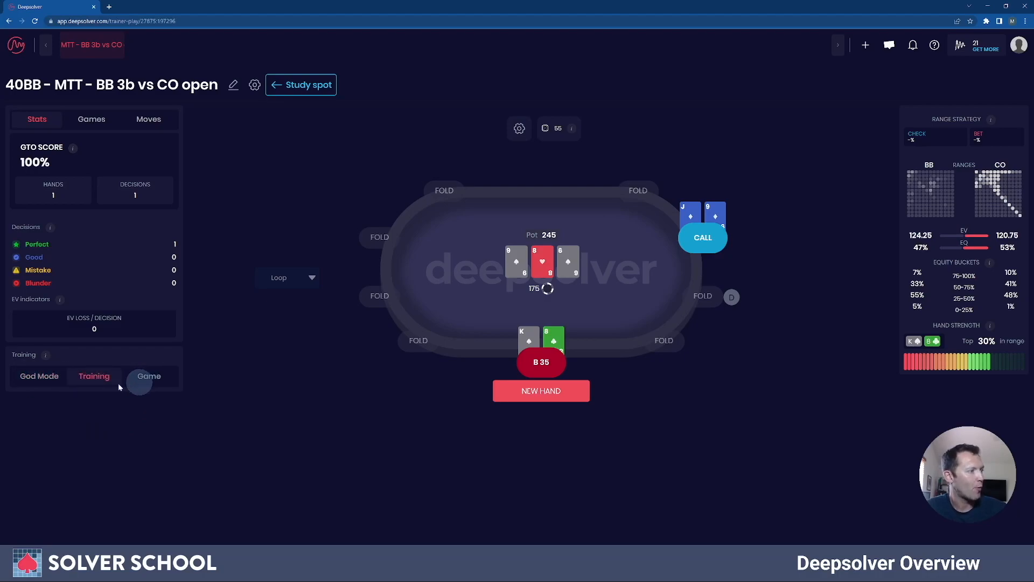
pyautogui.click(151, 380)
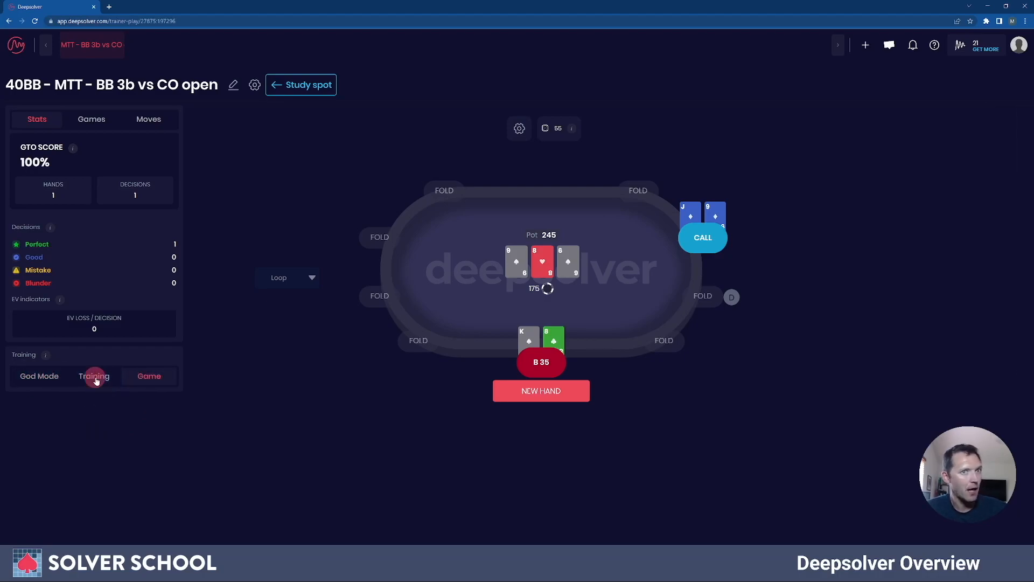
pyautogui.click(96, 379)
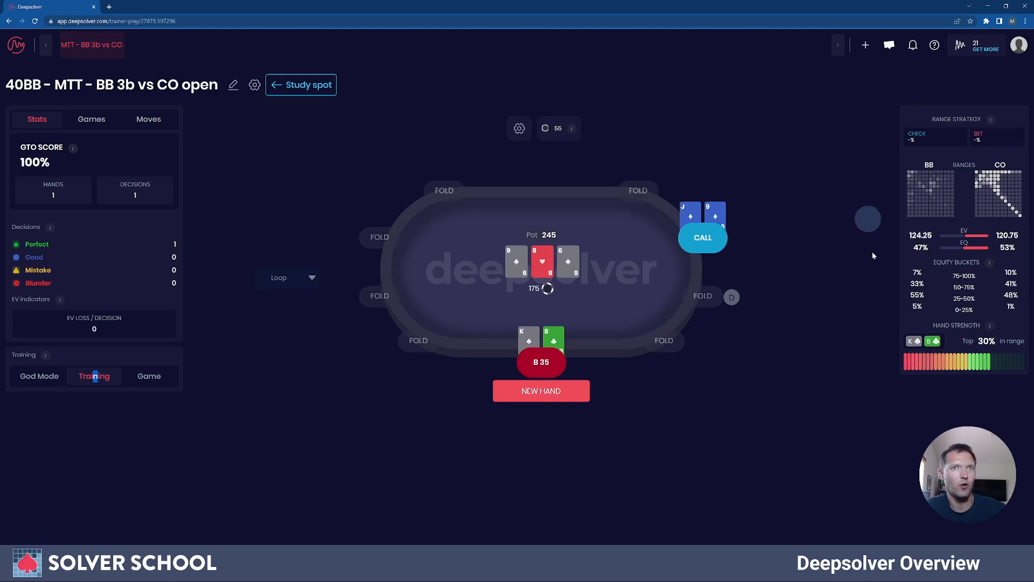
pyautogui.click(163, 383)
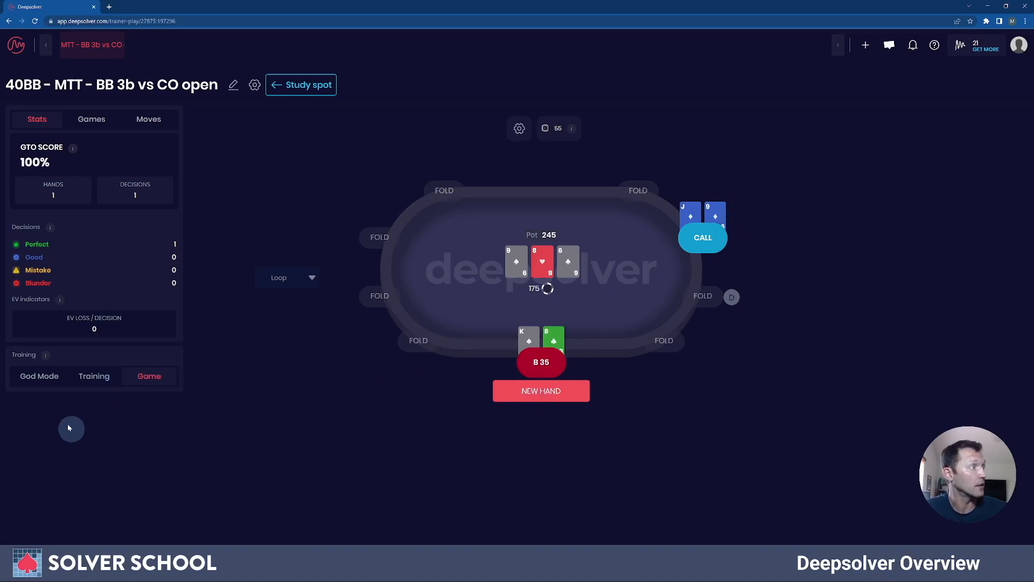
pyautogui.click(81, 387)
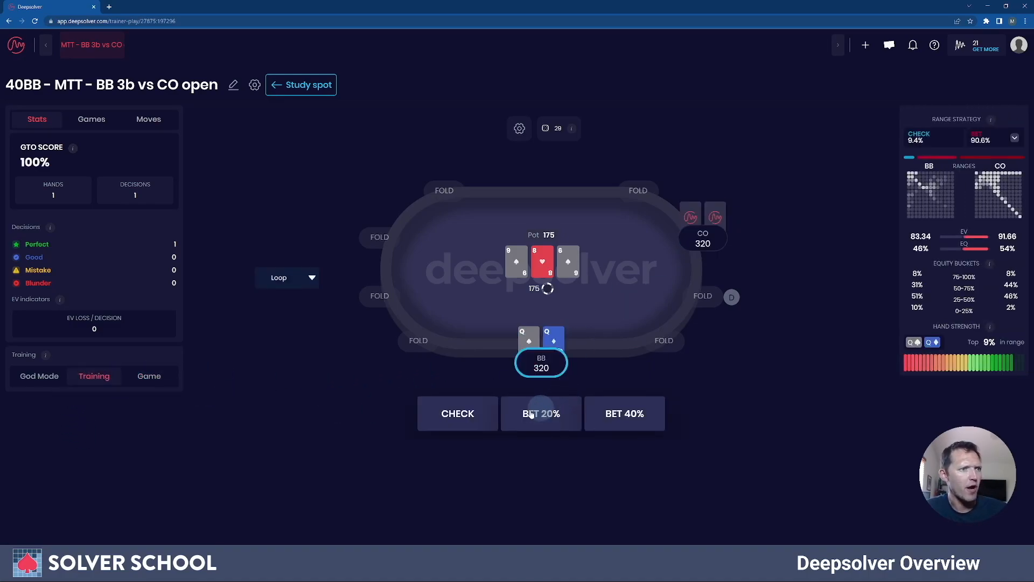
pyautogui.click(153, 379)
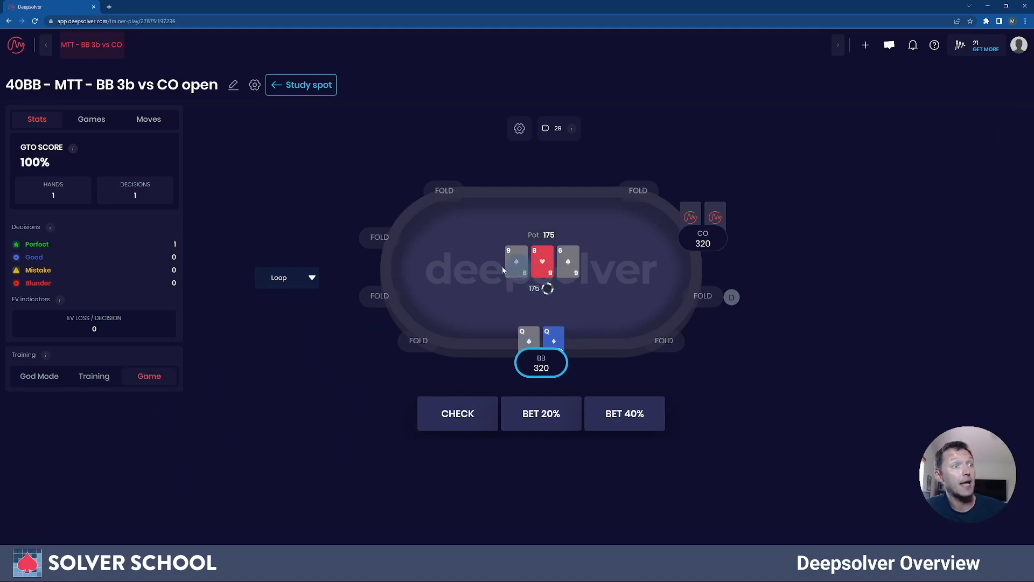
# Step: Bet 40% with Q♠Q♦ and review the session's Games and Moves history before returning to Stats
pyautogui.click(552, 428)
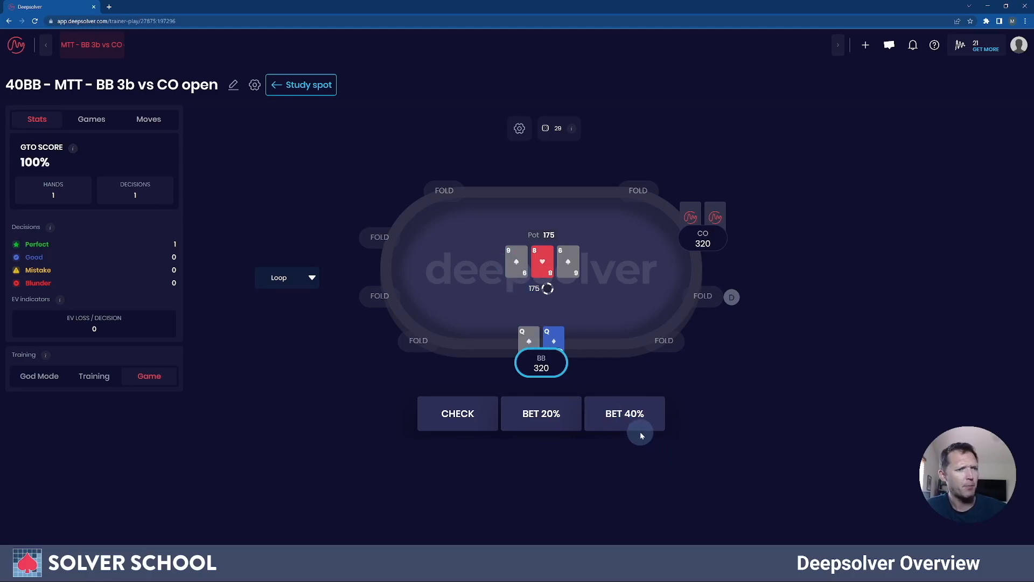
pyautogui.click(641, 415)
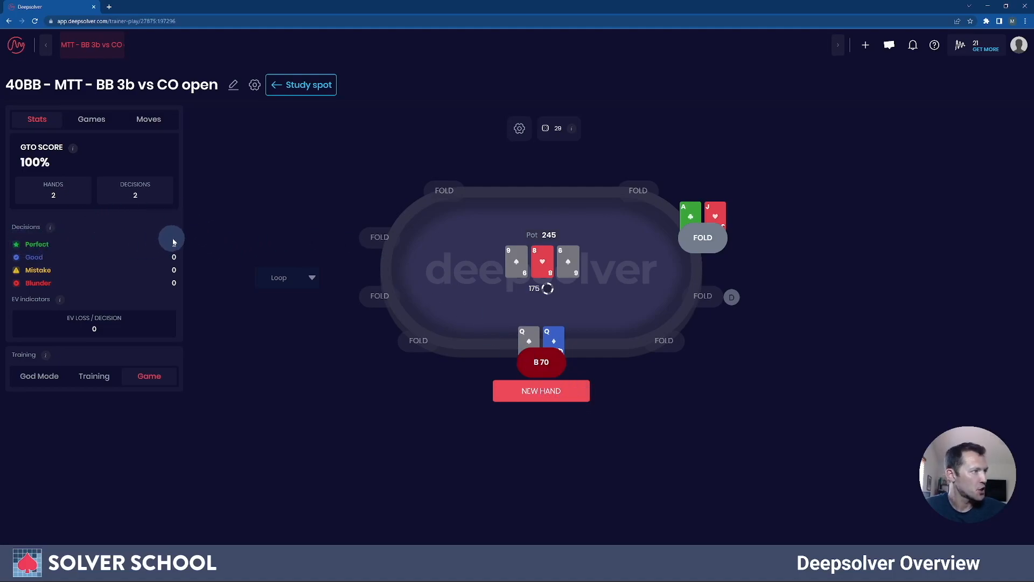
pyautogui.click(90, 117)
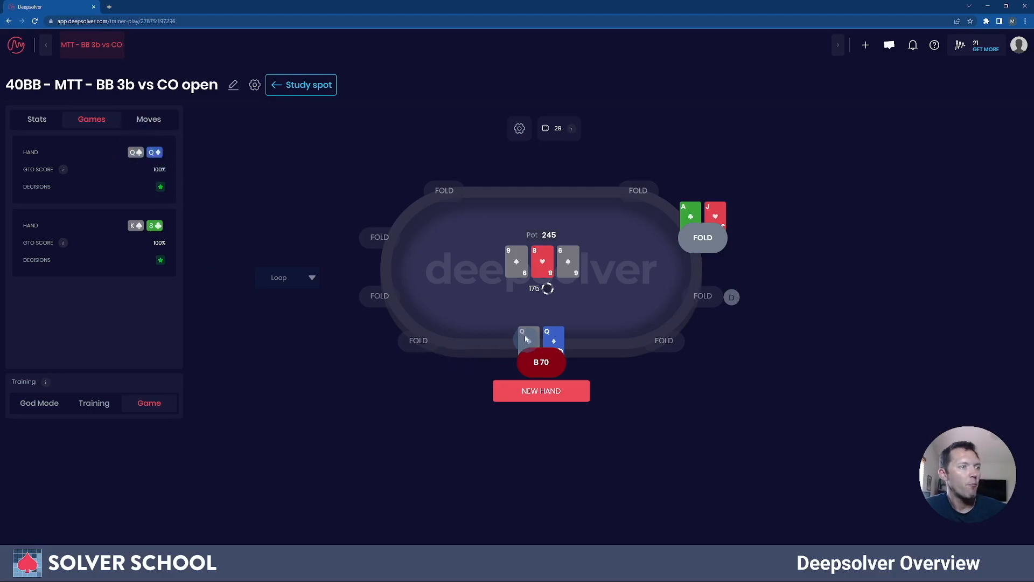
pyautogui.click(157, 121)
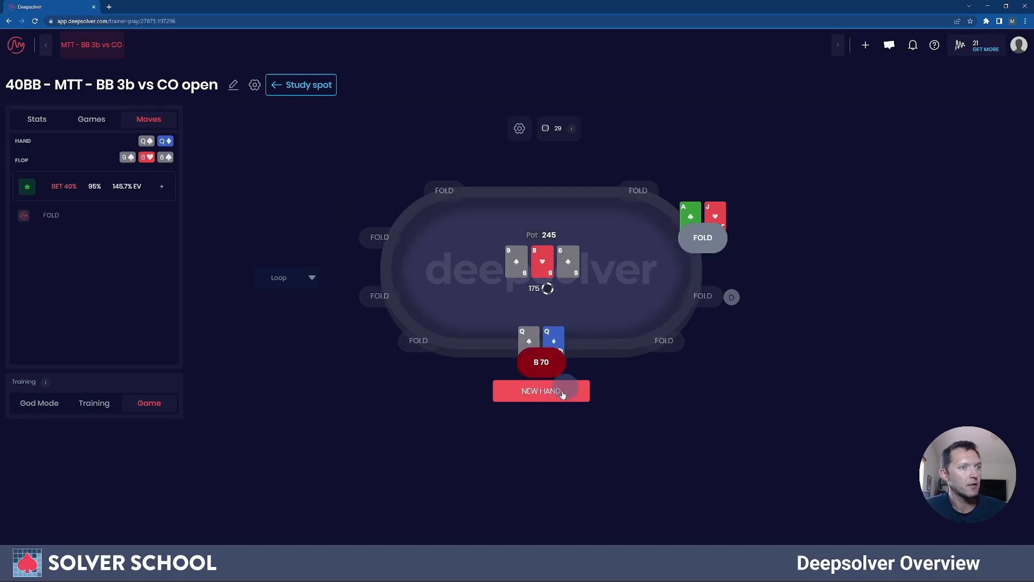
pyautogui.click(18, 122)
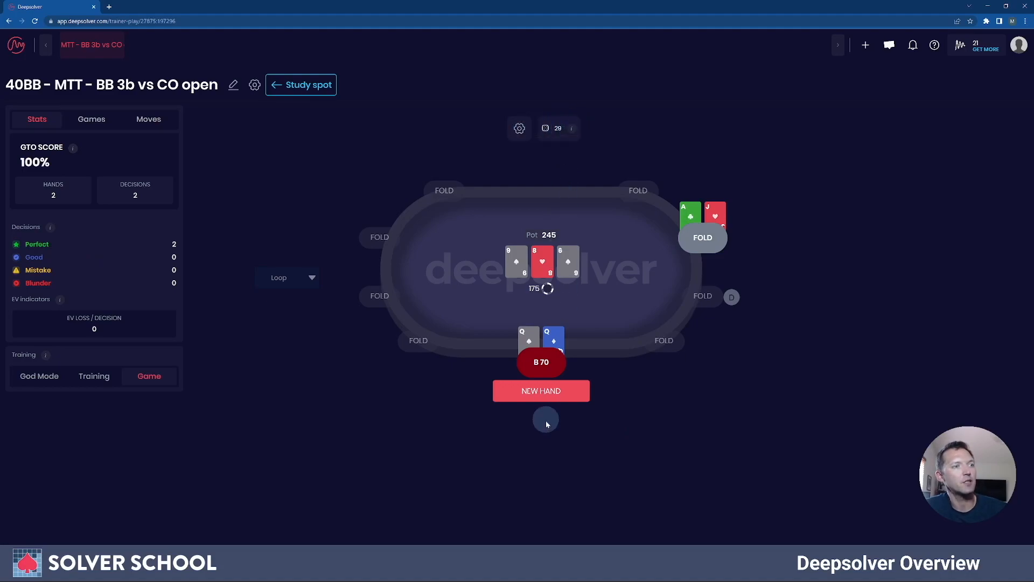
# Step: Deal a new hand and review the play-versus-solution settings without changing them
pyautogui.click(541, 392)
pyautogui.click(544, 130)
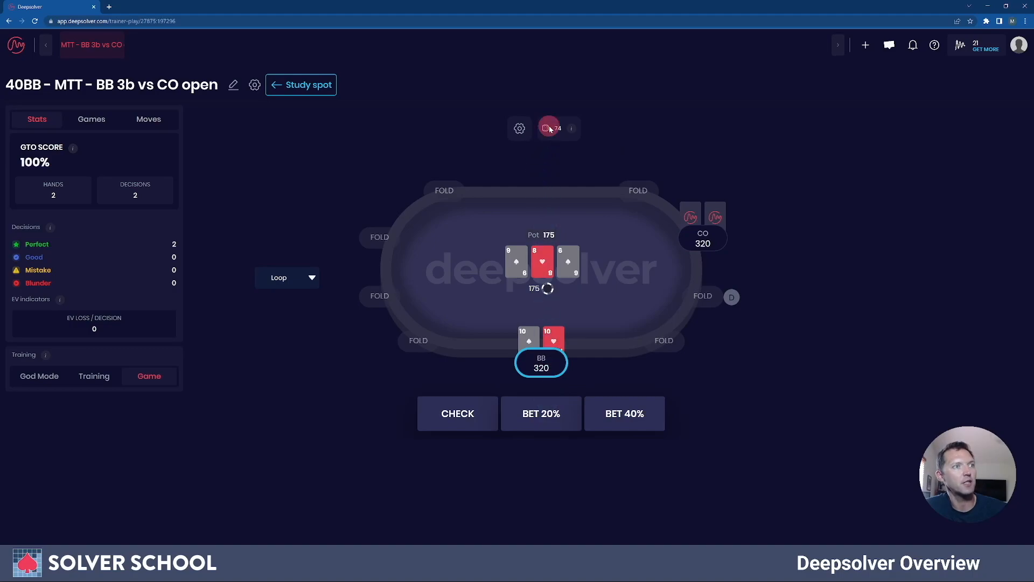
pyautogui.moveTo(570, 136)
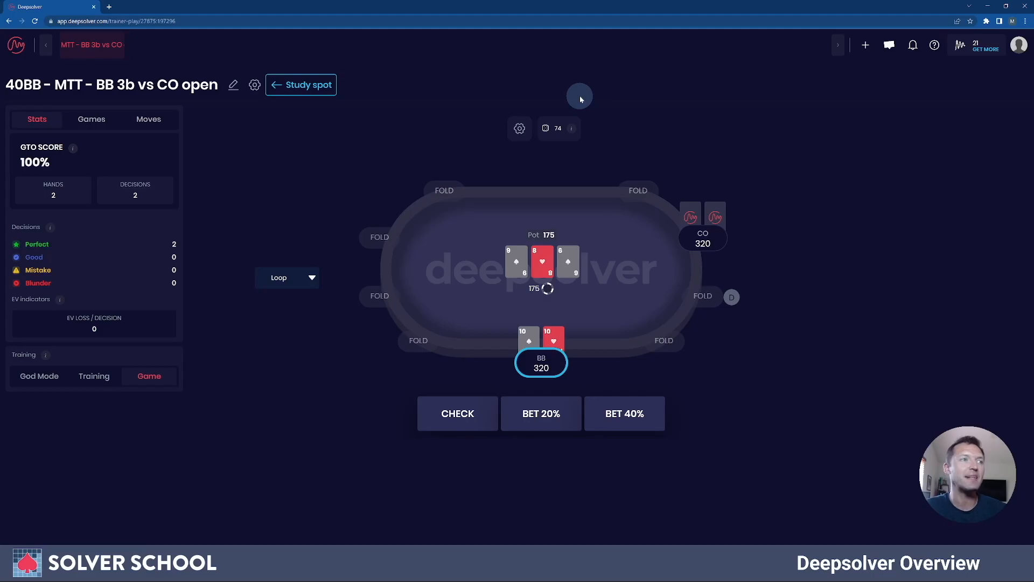
pyautogui.click(526, 132)
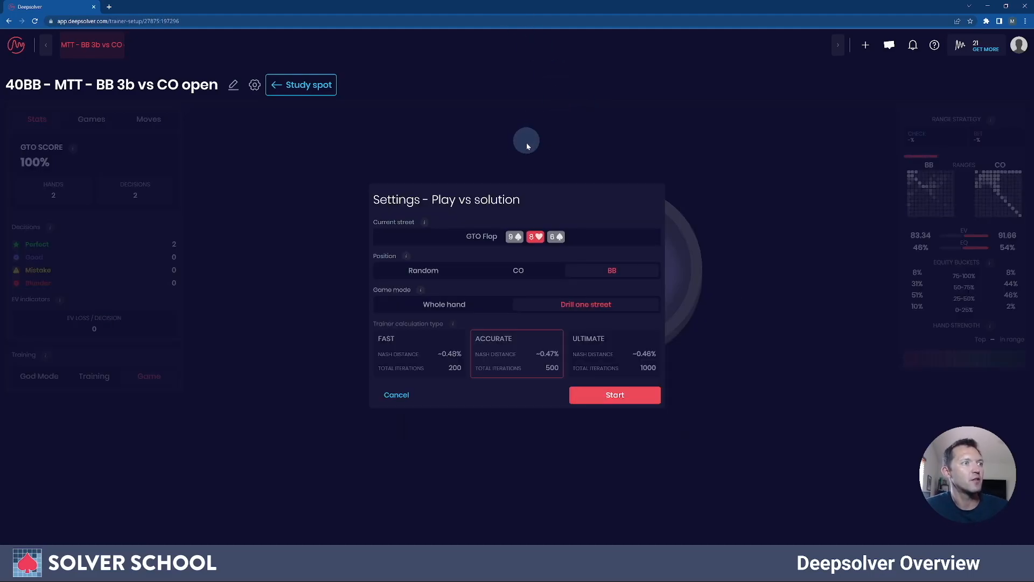
pyautogui.click(396, 396)
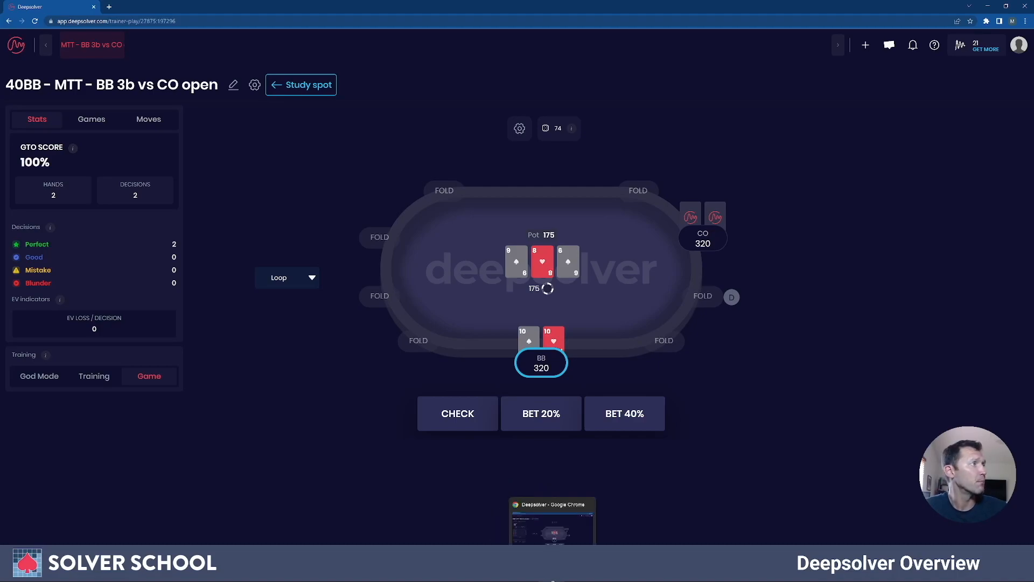
# Step: Return to the dashboard, create a new aggregate flop report and examine the boards in the L set
pyautogui.click(44, 48)
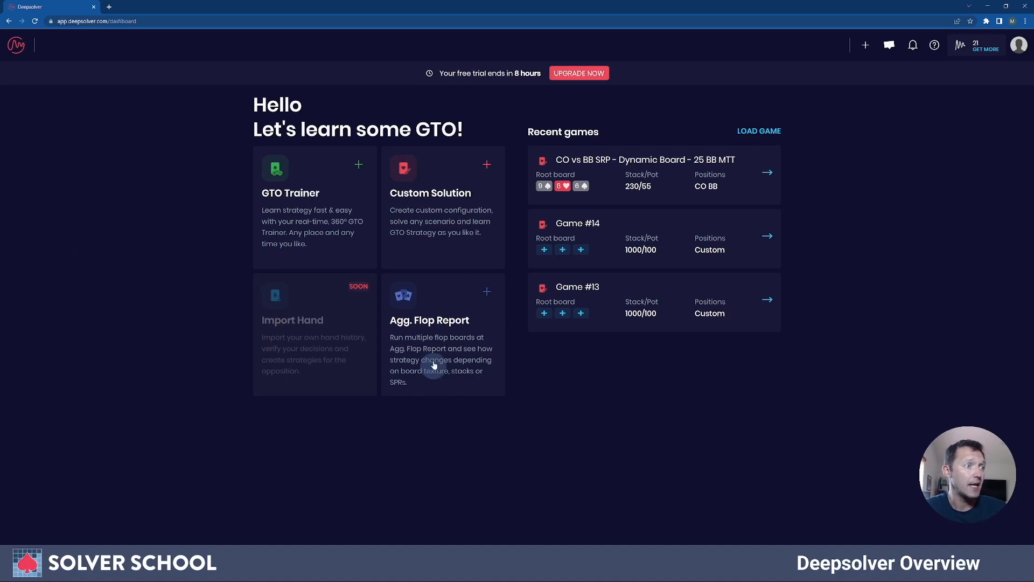
pyautogui.click(488, 297)
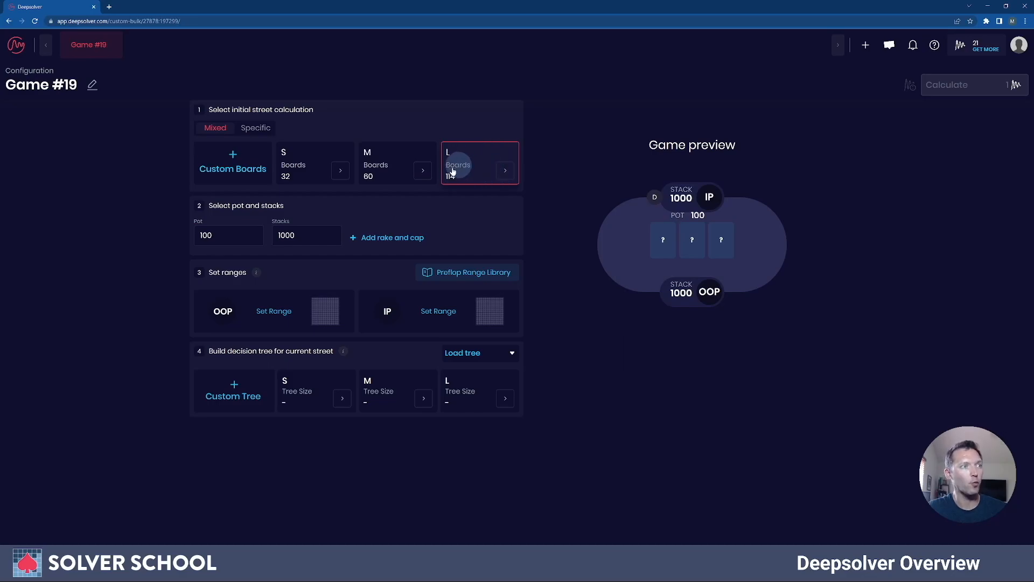
pyautogui.click(506, 170)
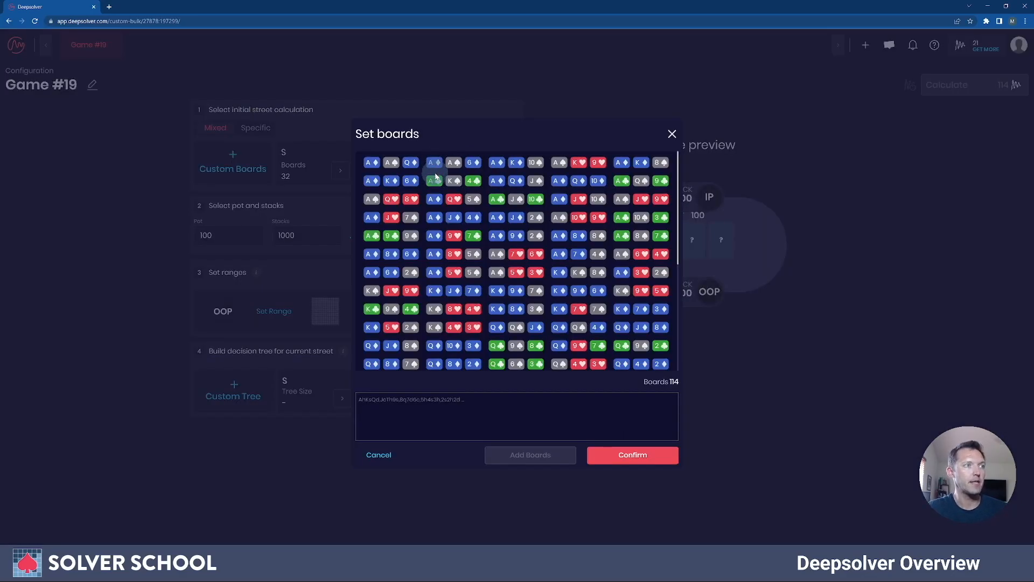
pyautogui.scroll(-4, 436, 183)
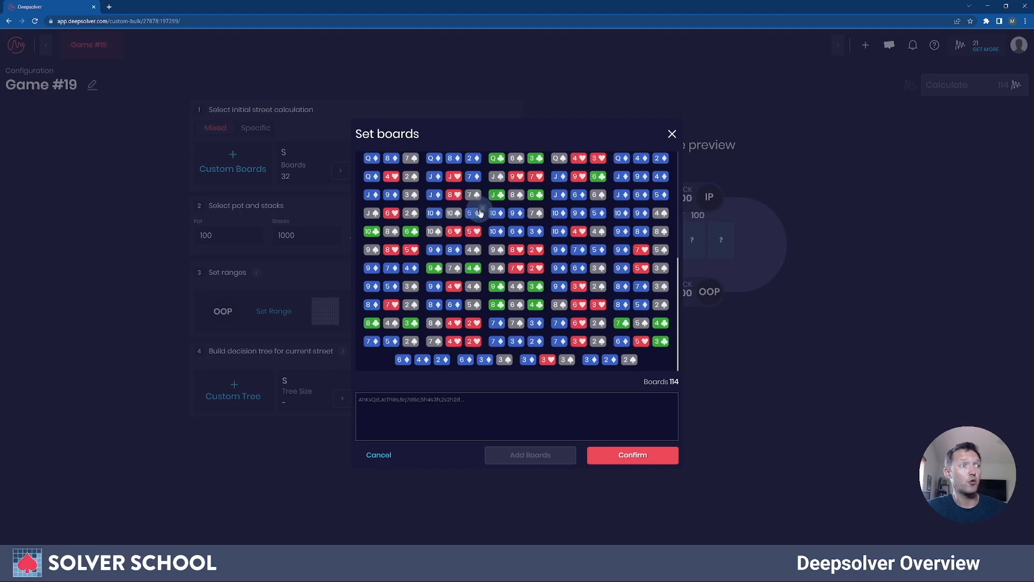
# Step: Try removing four boards from the L set and discard the changes
pyautogui.click(483, 209)
pyautogui.click(483, 209)
pyautogui.click(483, 209)
pyautogui.click(483, 209)
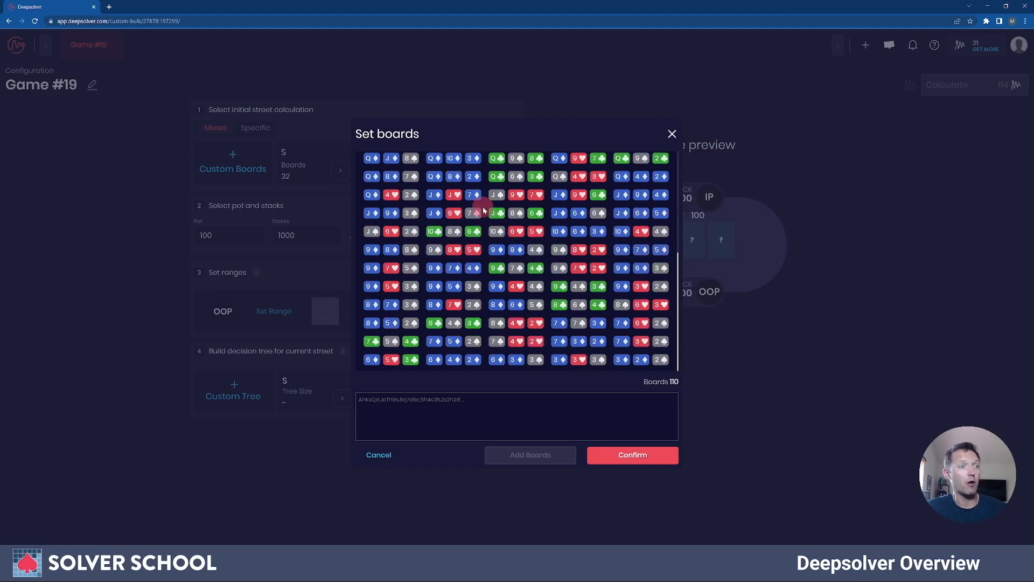
pyautogui.click(461, 431)
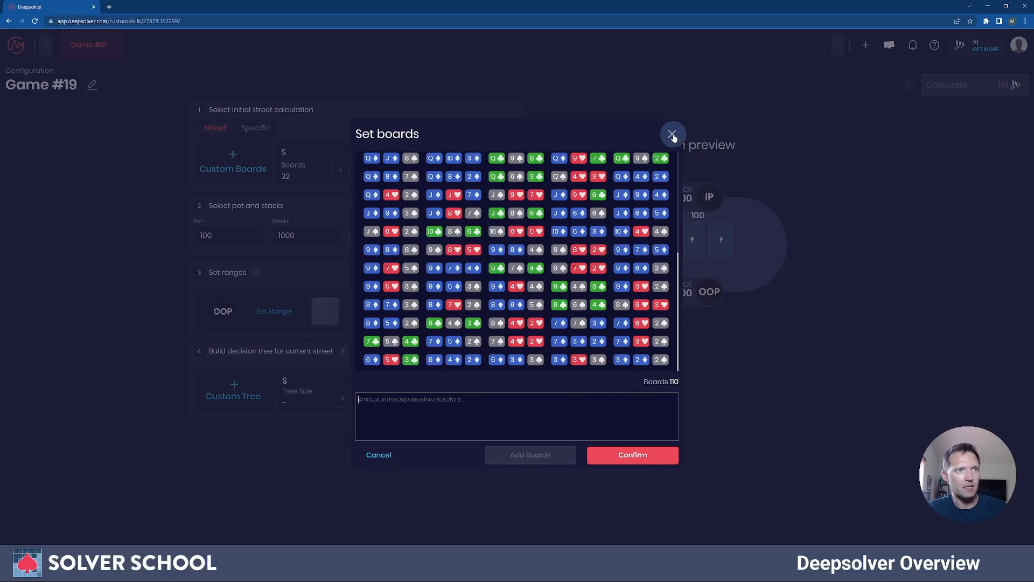
pyautogui.click(673, 135)
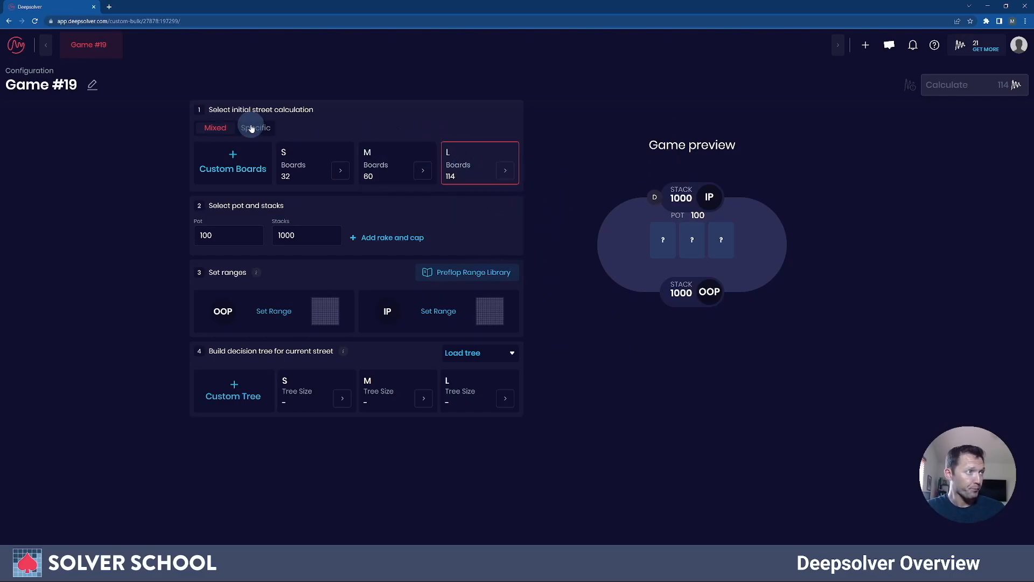
# Step: Look at the custom boards editor, then select the specific Paired board set and inspect its flops
pyautogui.click(247, 172)
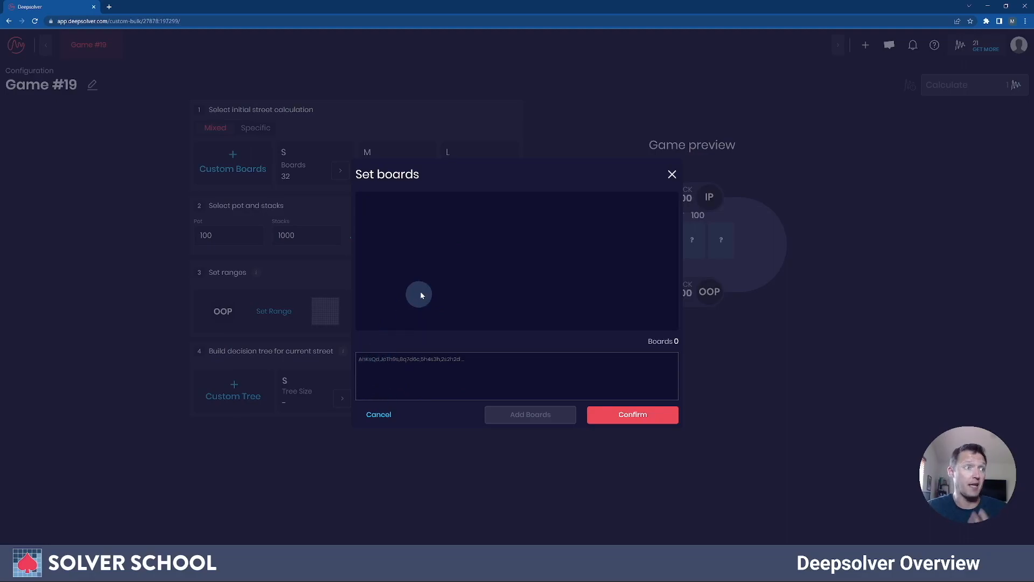
pyautogui.click(672, 175)
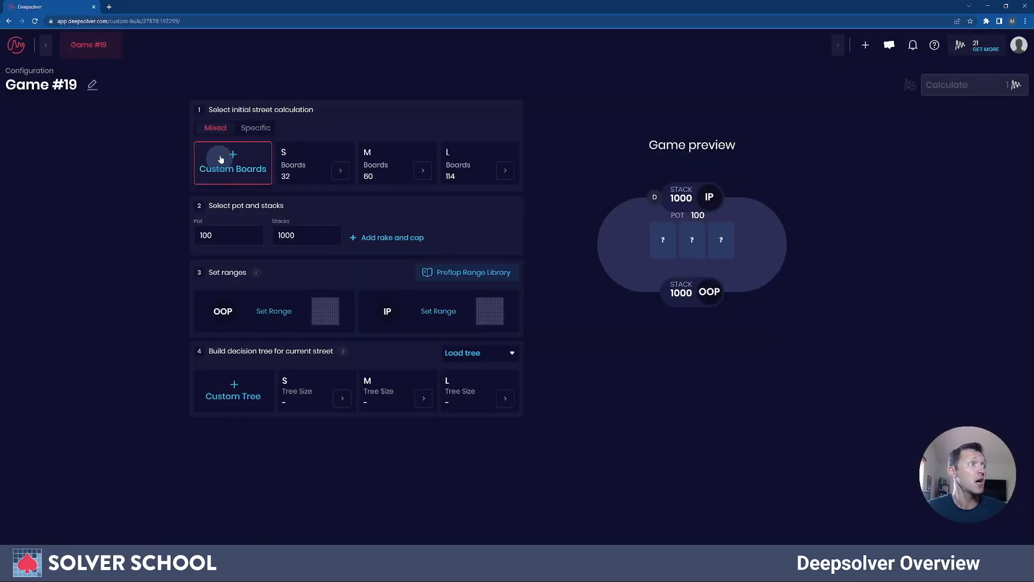
pyautogui.click(246, 130)
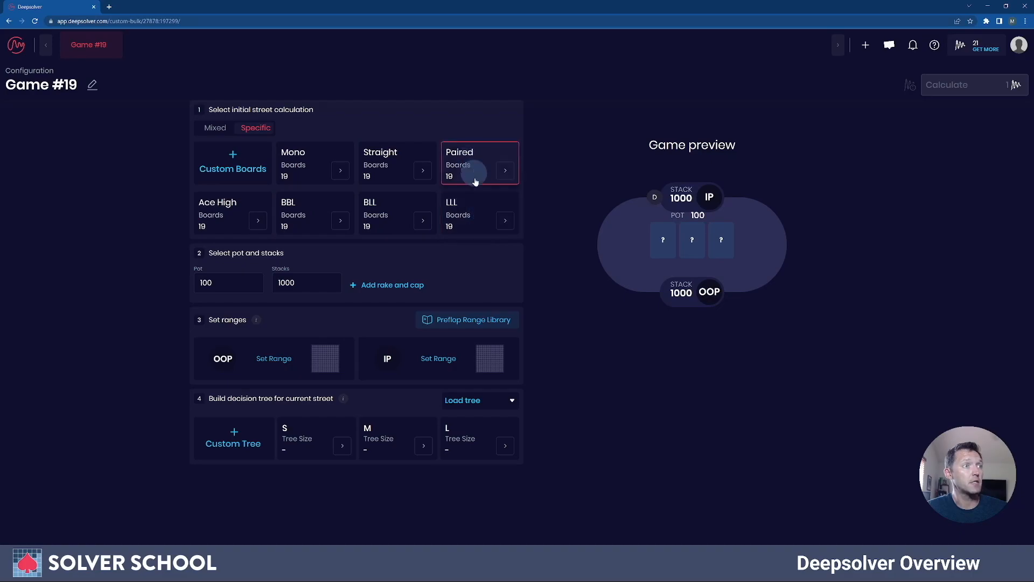
pyautogui.click(505, 170)
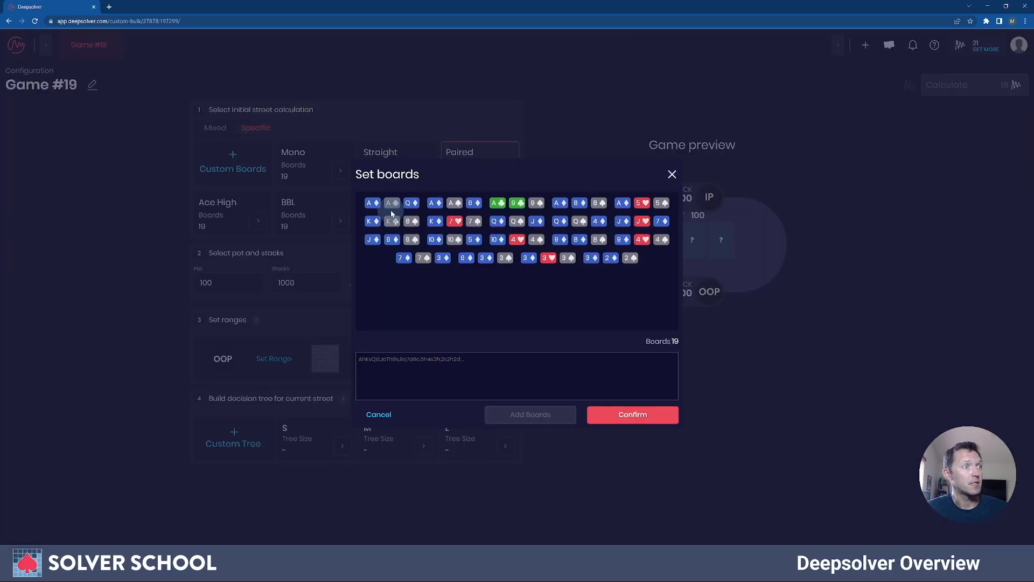
pyautogui.click(672, 176)
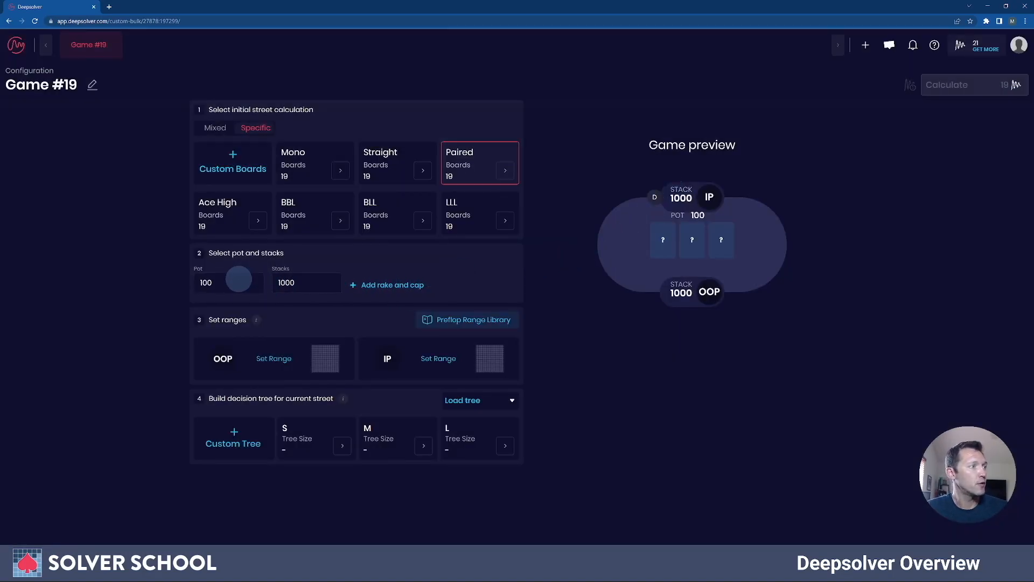
# Step: Set the pot to 175 and the stacks to 320 for the flop report
pyautogui.click(233, 281)
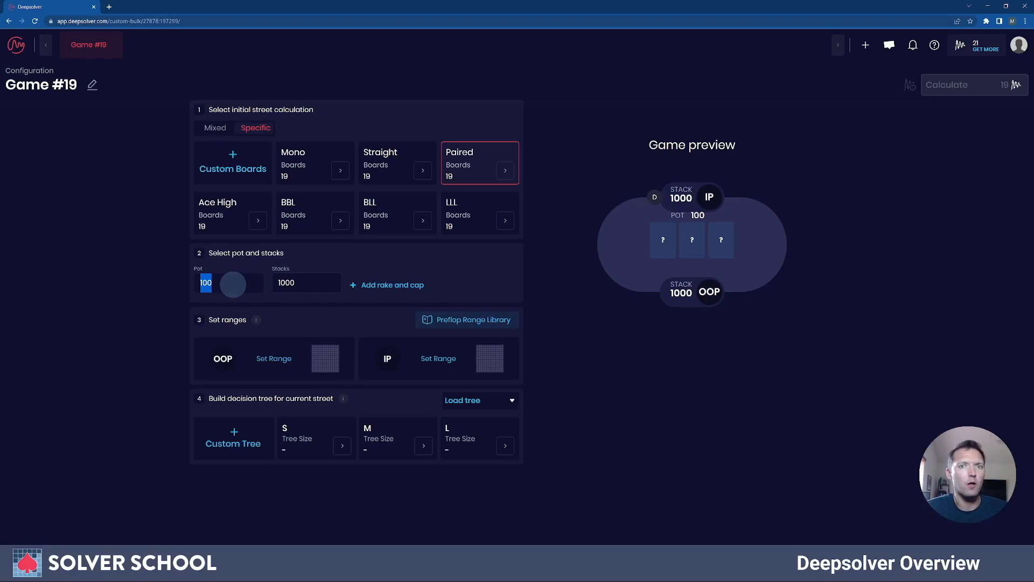
pyautogui.write('175')
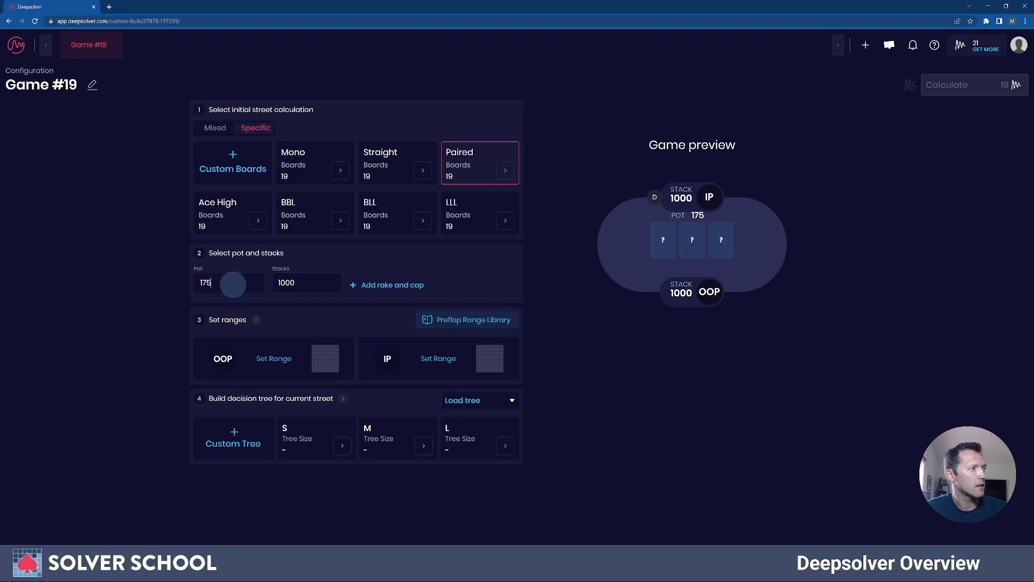
pyautogui.doubleClick(304, 286)
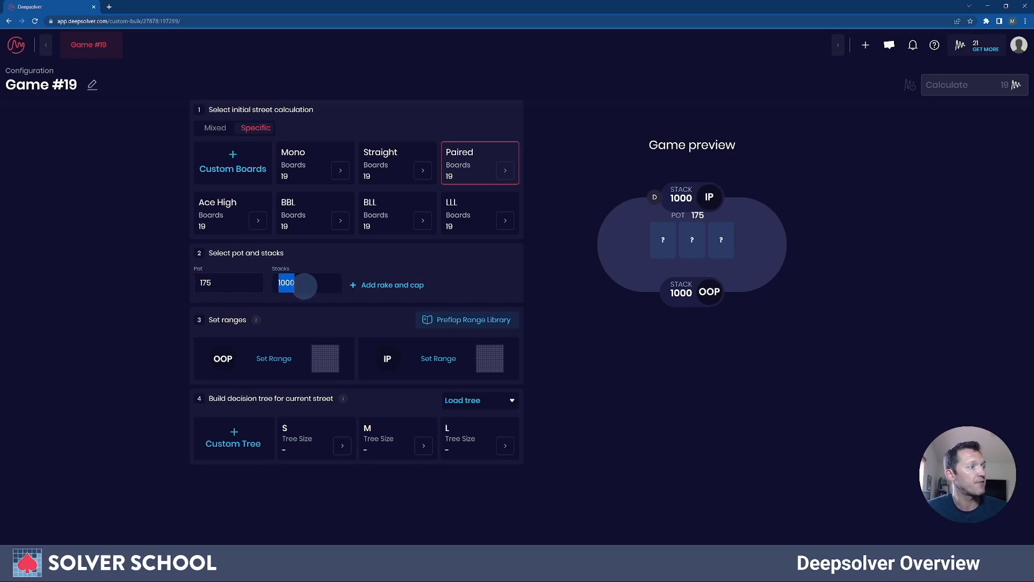
pyautogui.write('3')
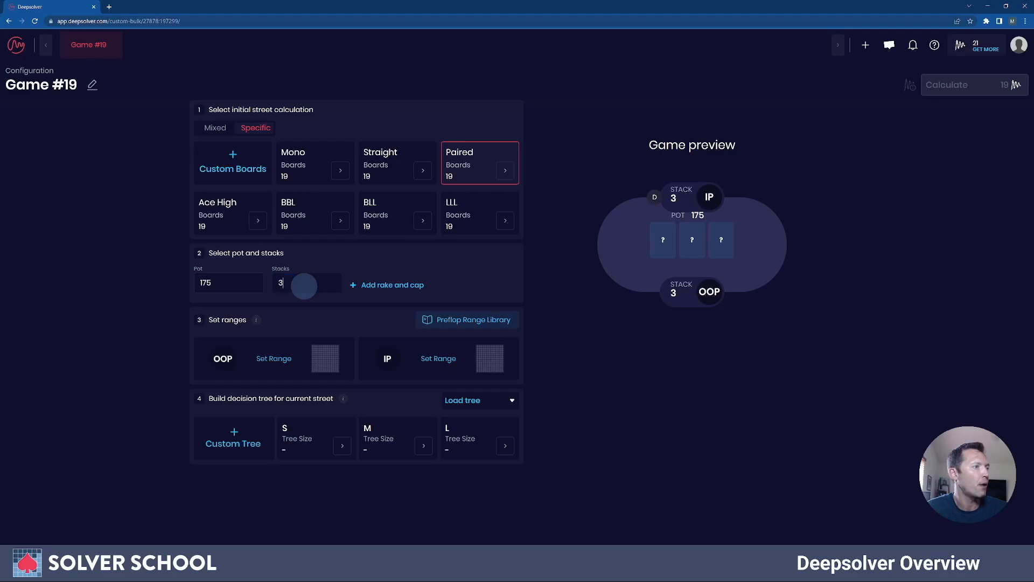
pyautogui.write('20')
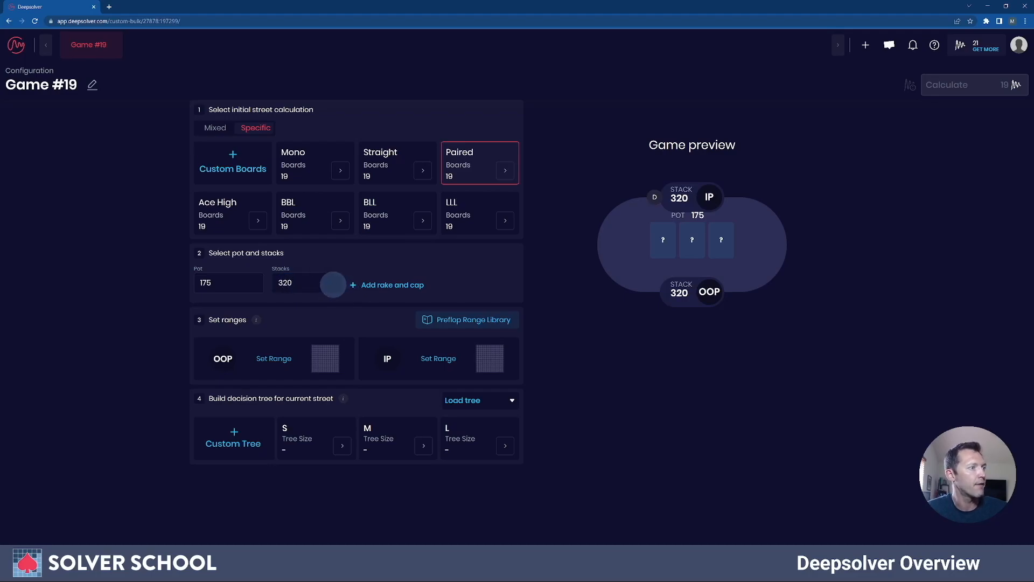
# Step: Apply library preflop ranges for CO versus BB at 40 bb in a 3BPOT
pyautogui.click(465, 321)
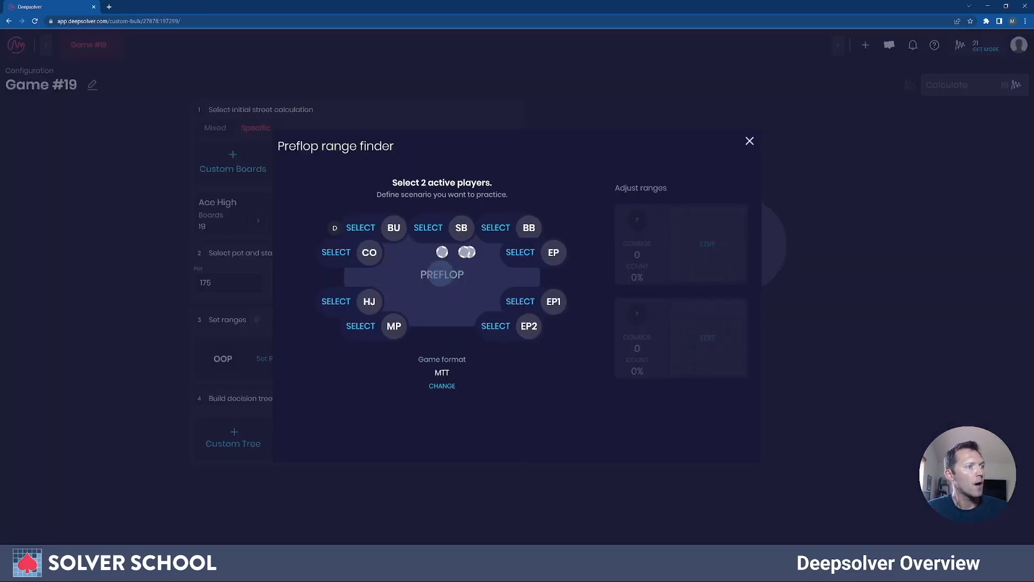
pyautogui.click(362, 253)
pyautogui.click(528, 229)
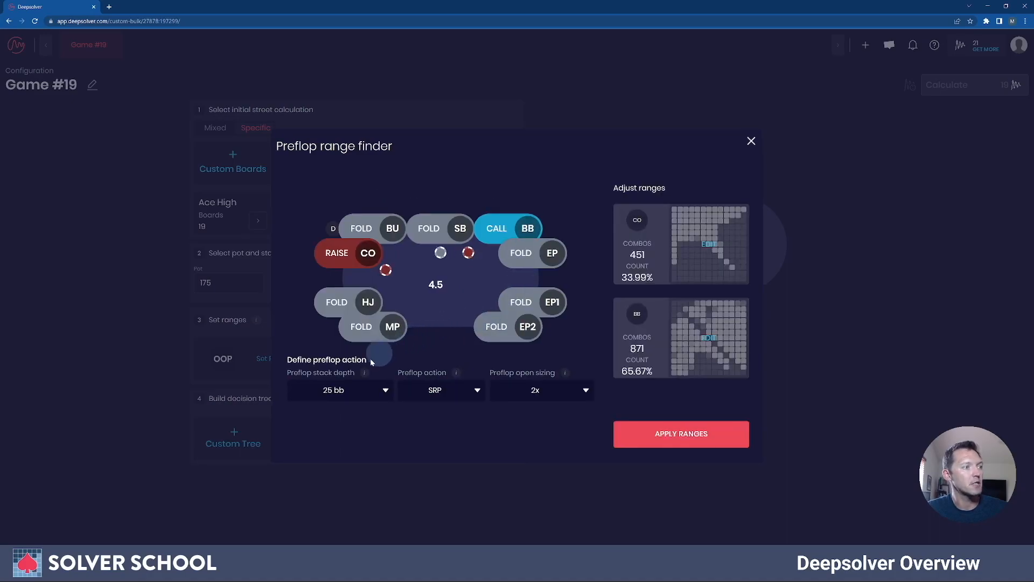
pyautogui.click(382, 387)
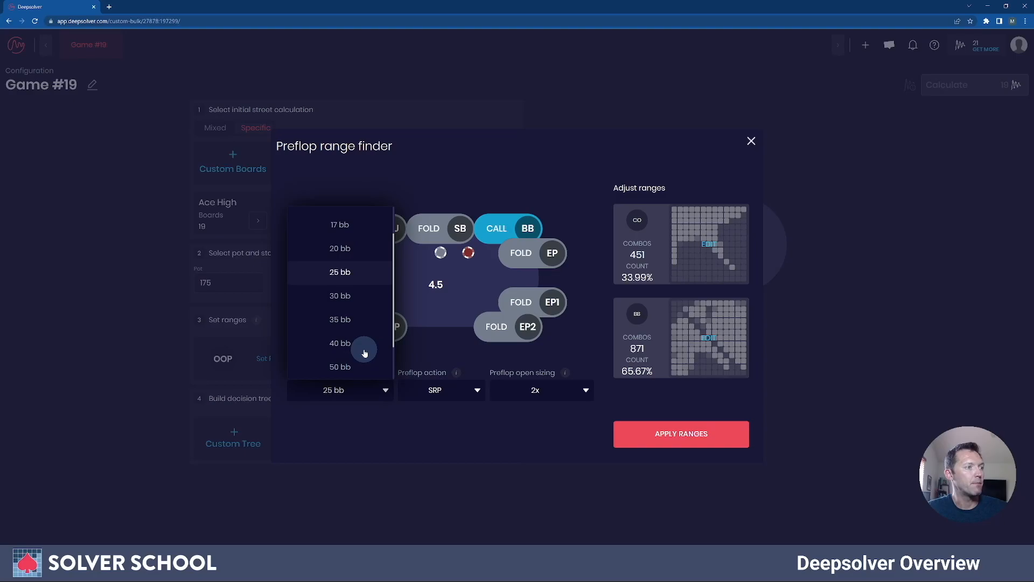
pyautogui.click(364, 352)
pyautogui.click(455, 386)
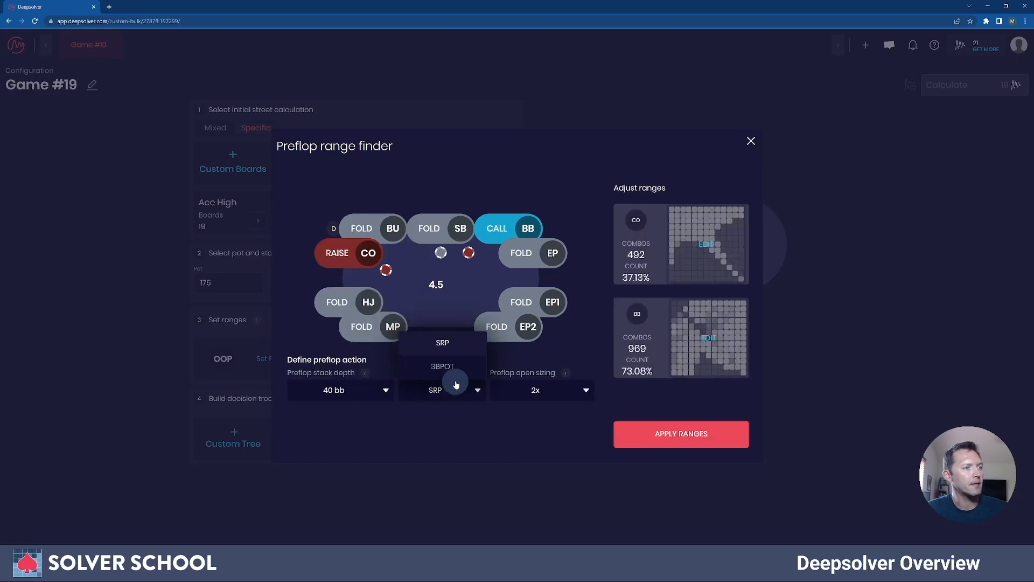
pyautogui.click(453, 366)
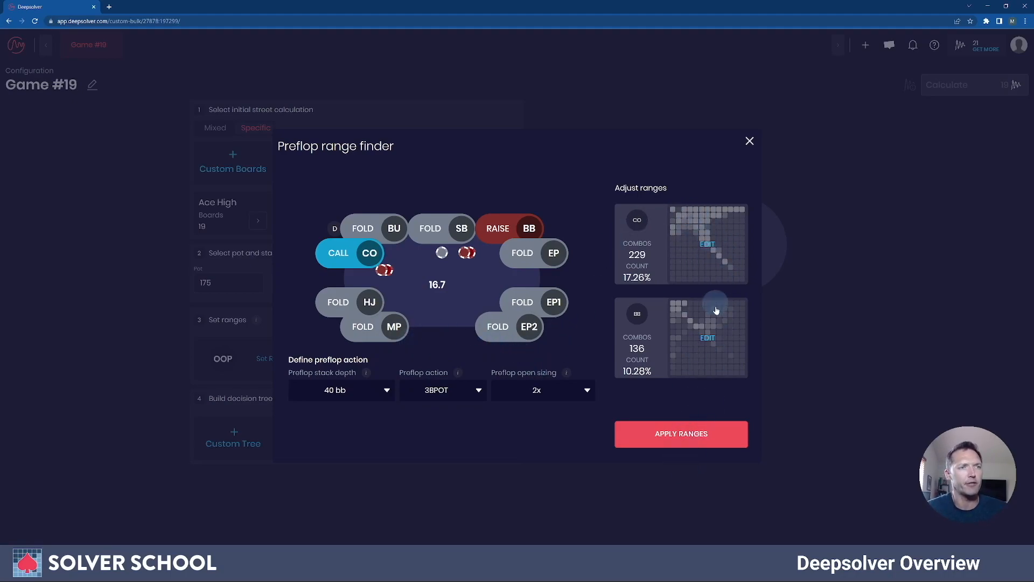
pyautogui.click(677, 444)
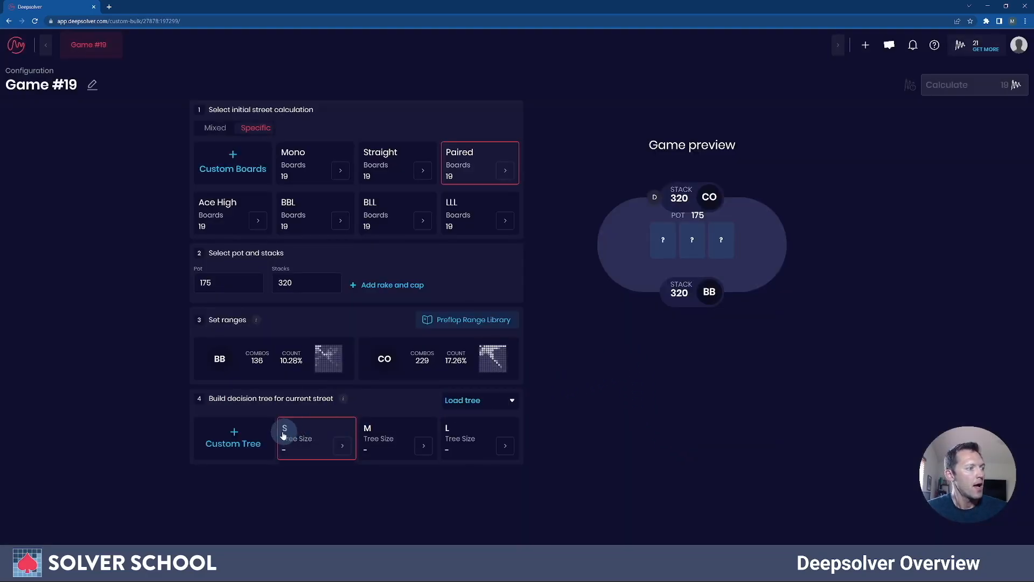
# Step: Choose the S decision tree for the flop and run the 19 calculations for the Paired boards
pyautogui.click(251, 442)
pyautogui.click(503, 444)
pyautogui.click(339, 452)
pyautogui.click(511, 440)
pyautogui.click(401, 449)
pyautogui.click(354, 452)
pyautogui.click(499, 449)
pyautogui.click(506, 462)
pyautogui.click(369, 428)
pyautogui.click(332, 434)
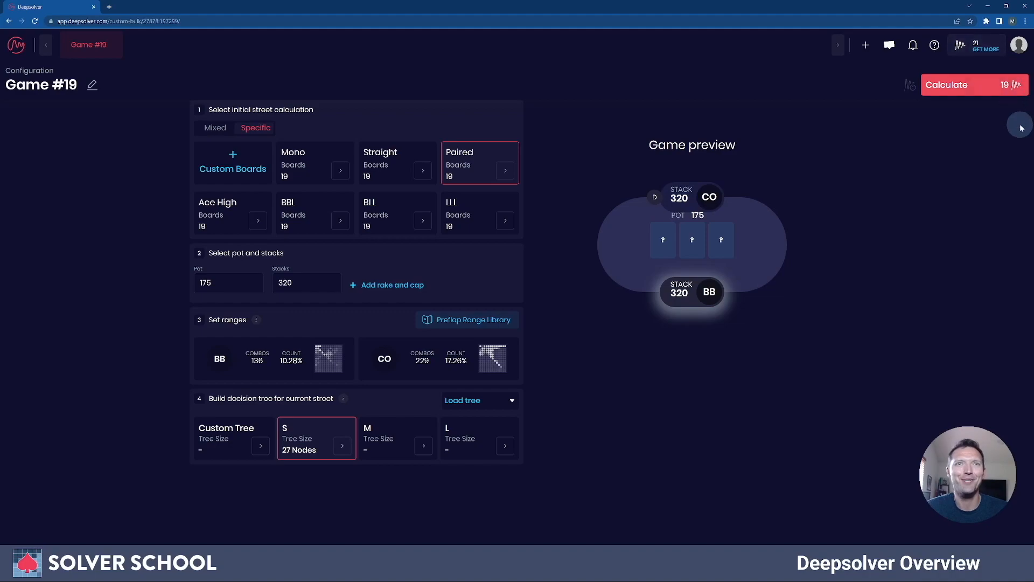
pyautogui.click(977, 88)
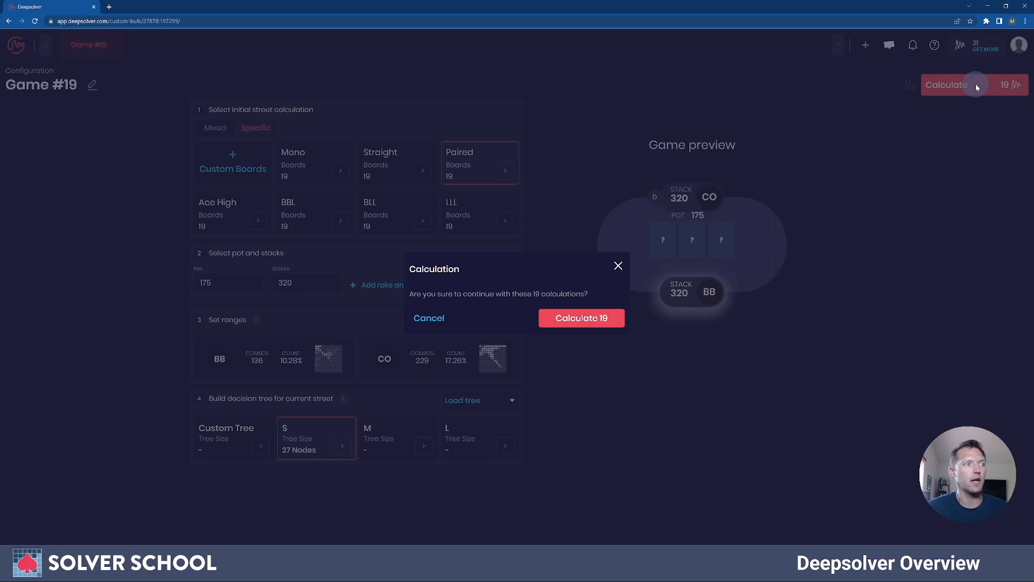
pyautogui.click(613, 323)
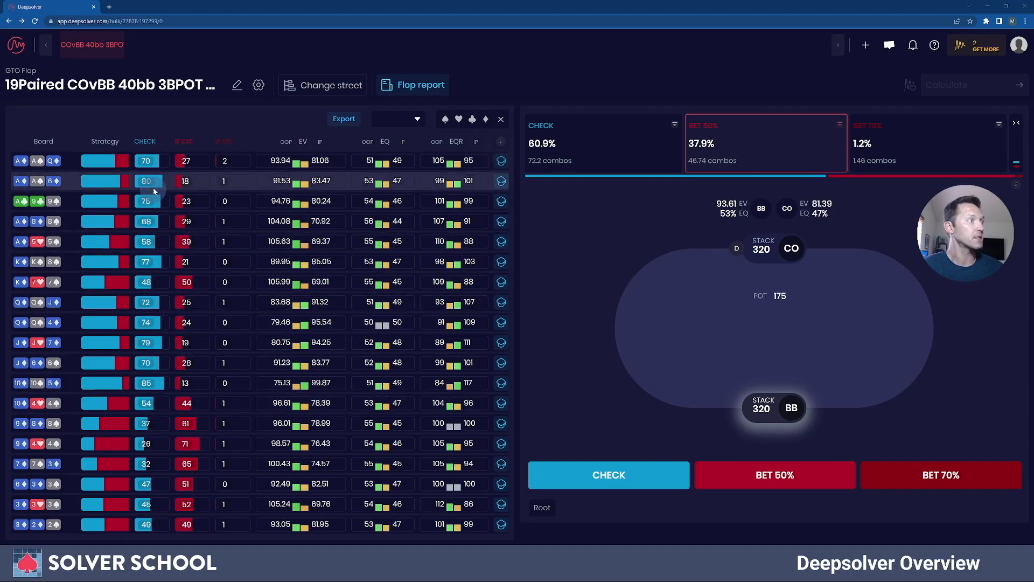
# Step: Sort the flop report by check frequency from highest to lowest and look over its exported spreadsheet in Excel
pyautogui.click(148, 142)
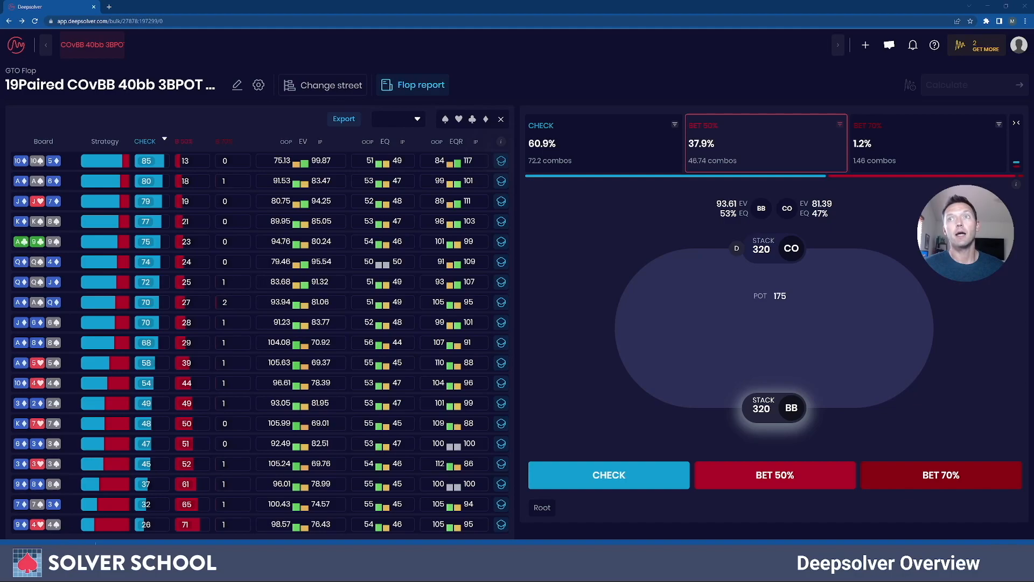
pyautogui.moveTo(1033, 117); pyautogui.dragTo(454, 40)
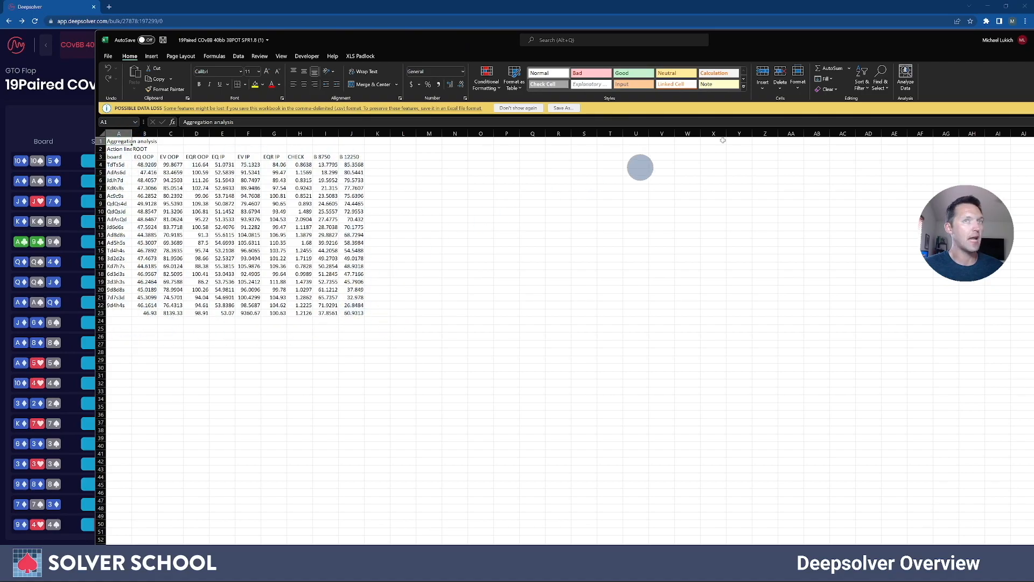
pyautogui.moveTo(833, 43); pyautogui.dragTo(1033, 71)
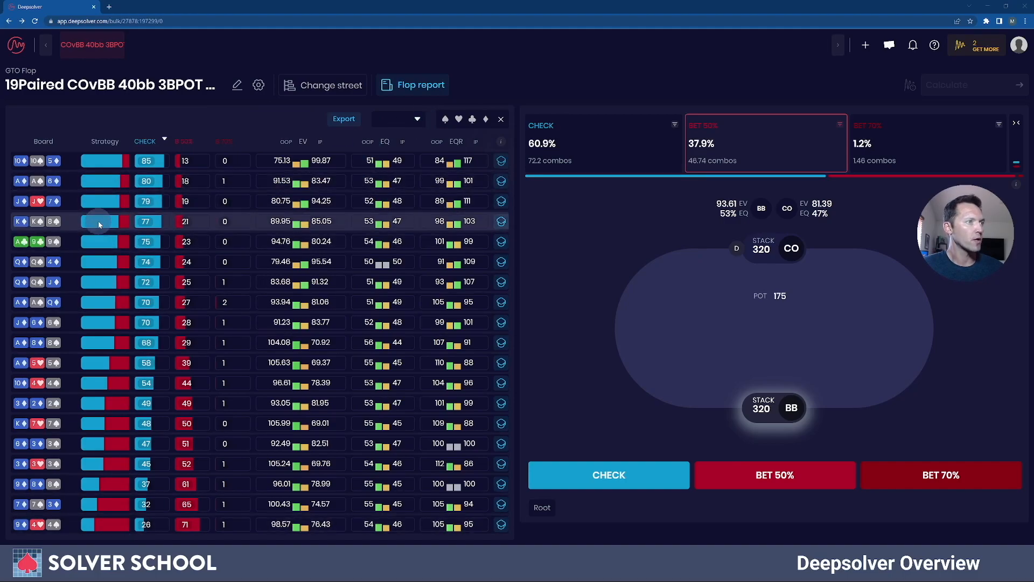
# Step: Filter the flop report by boards containing a 5 and by boards containing a spade, clearing each filter after viewing it
pyautogui.click(417, 121)
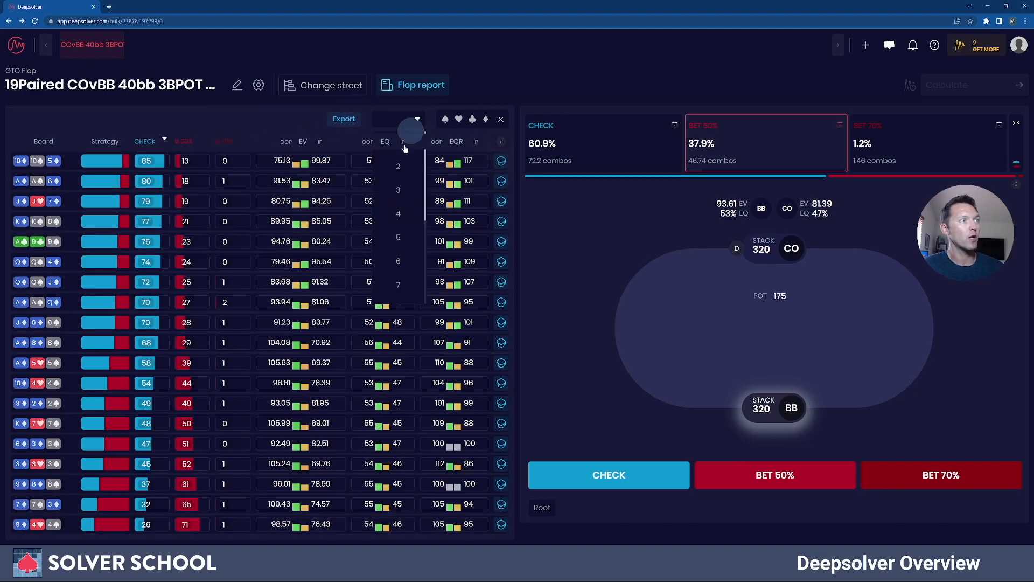
pyautogui.click(400, 240)
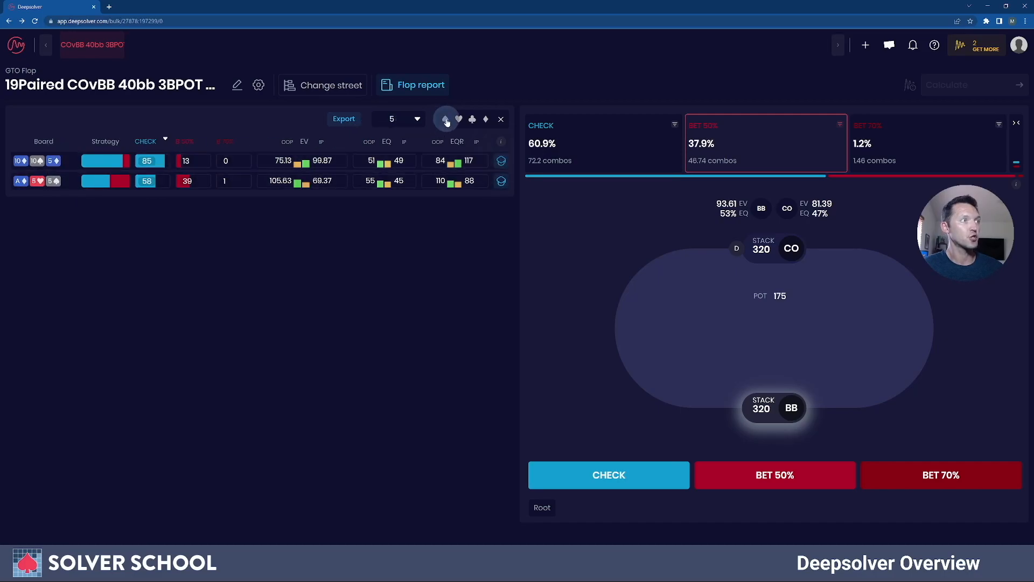
pyautogui.click(418, 120)
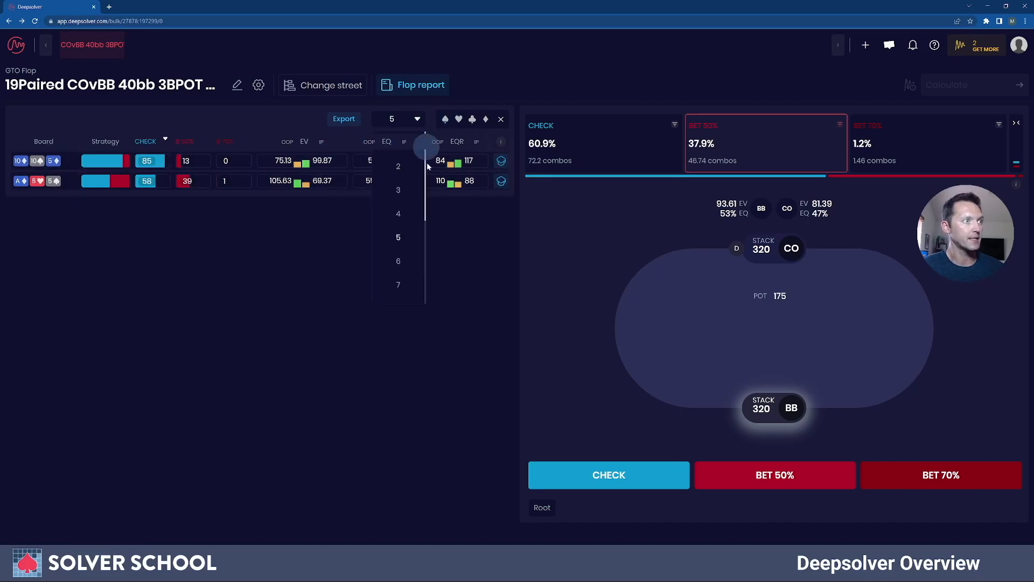
pyautogui.click(407, 240)
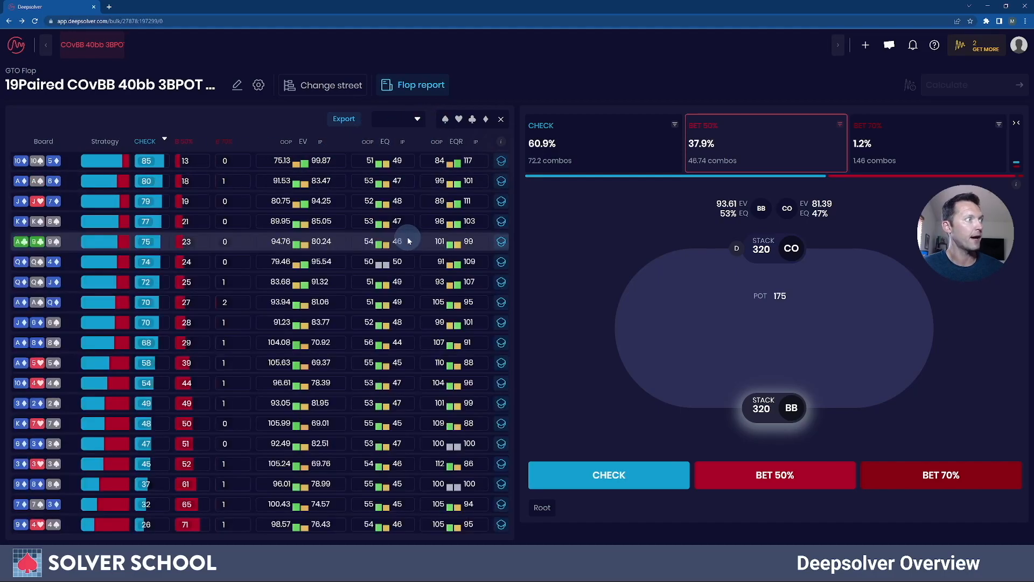
pyautogui.click(445, 120)
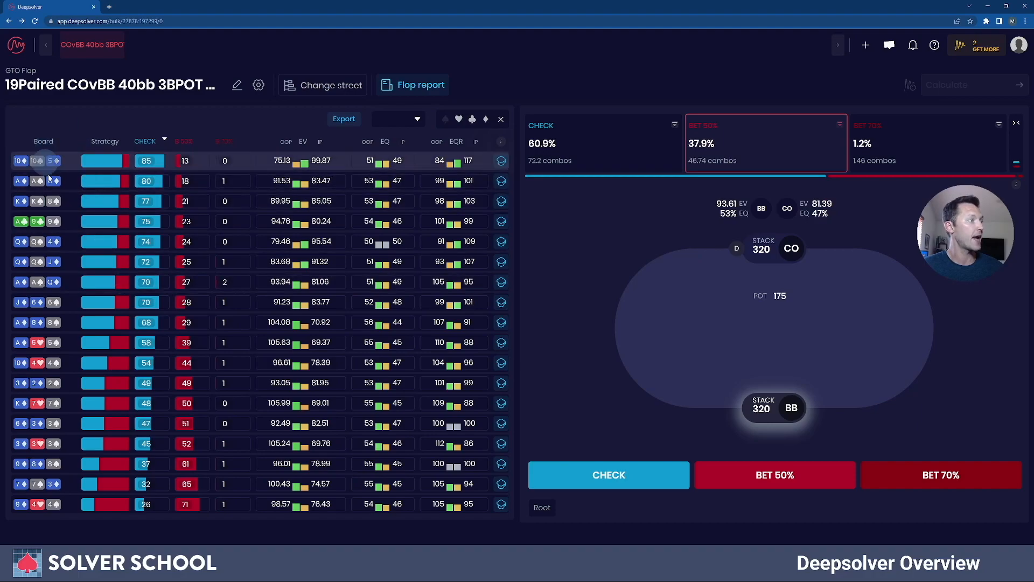
pyautogui.click(446, 120)
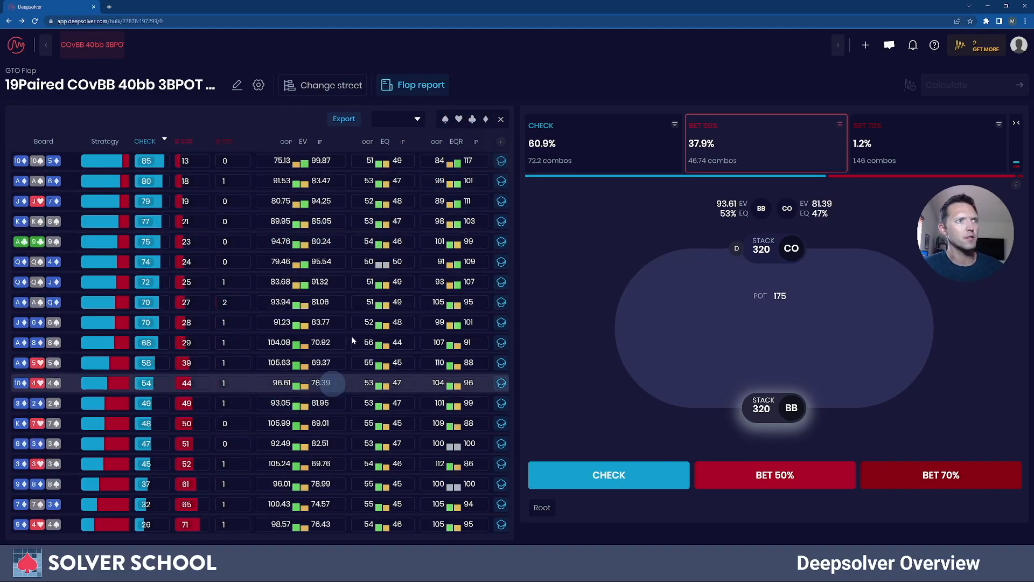
# Step: Open the full solution of the A♦ A♠ Q♦ board from the flop report
pyautogui.rightClick(214, 321)
pyautogui.click(258, 119)
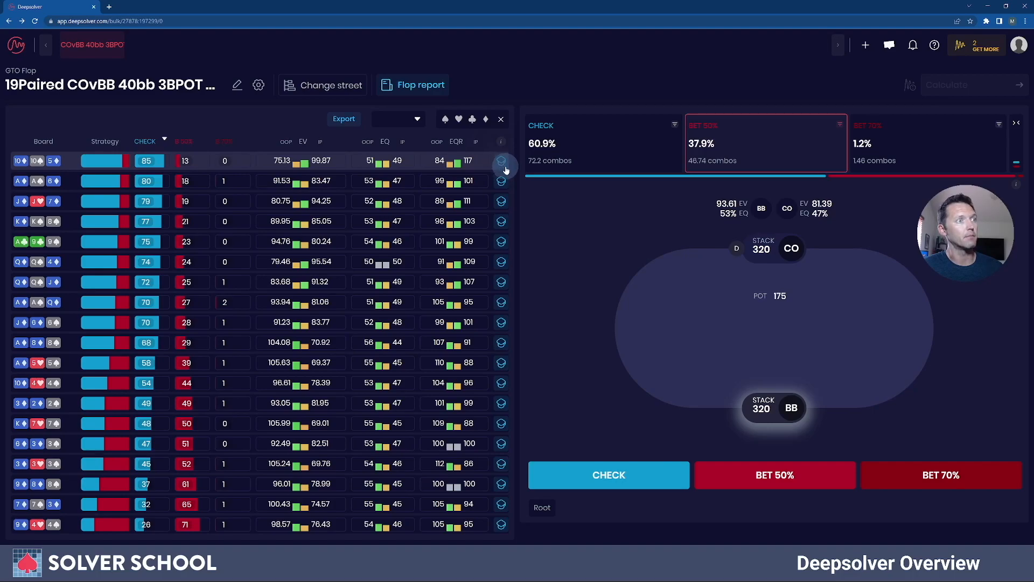
pyautogui.click(501, 302)
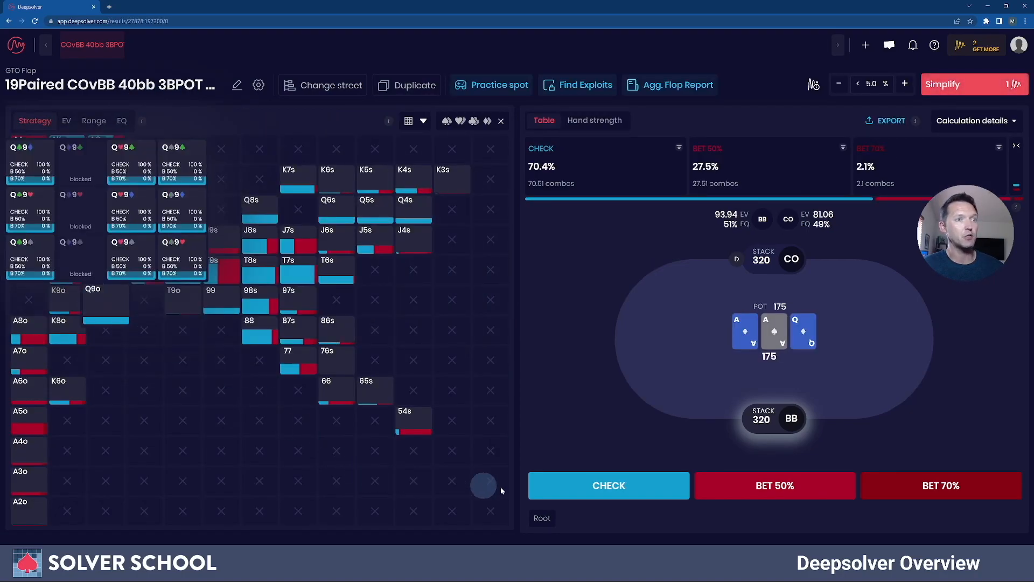